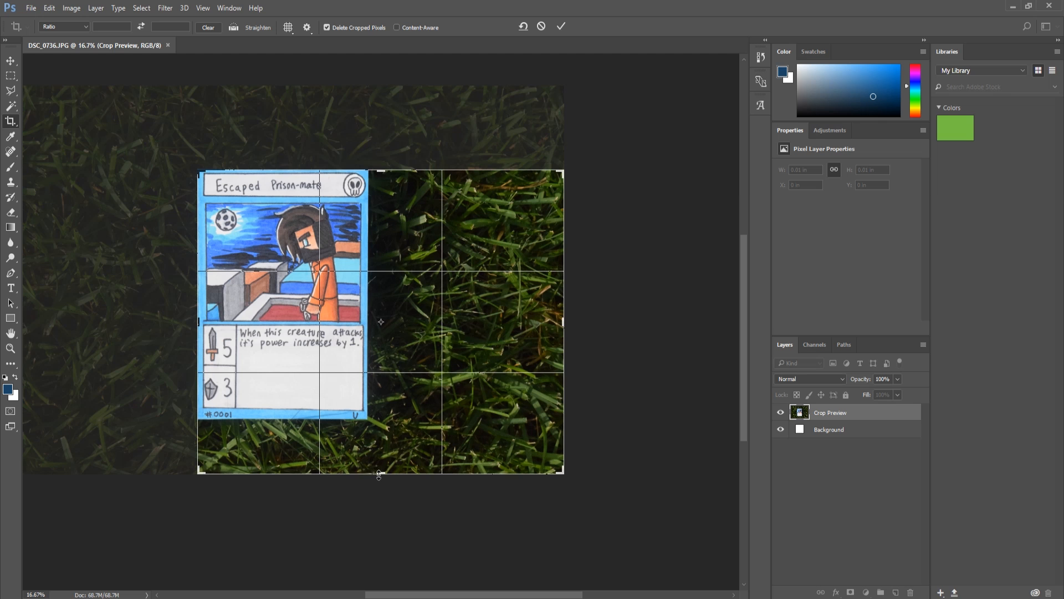
left_click_drag(380, 475, 379, 446)
left_click_drag(544, 322, 468, 317)
key("Escape")
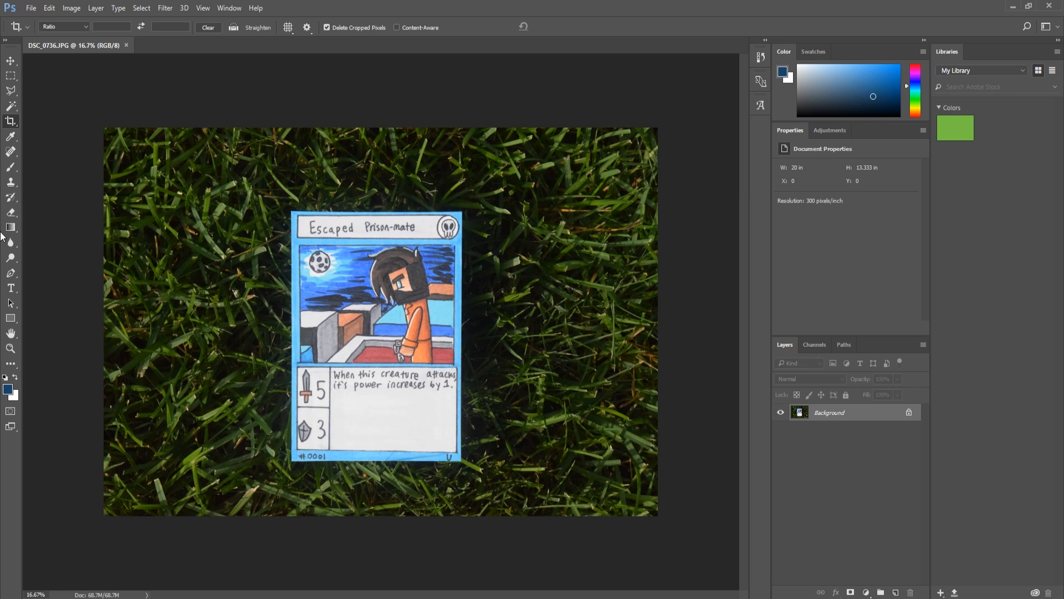
Step: Crop the photo to the card's edges so that the surrounding grass is removed
left_click(11, 127)
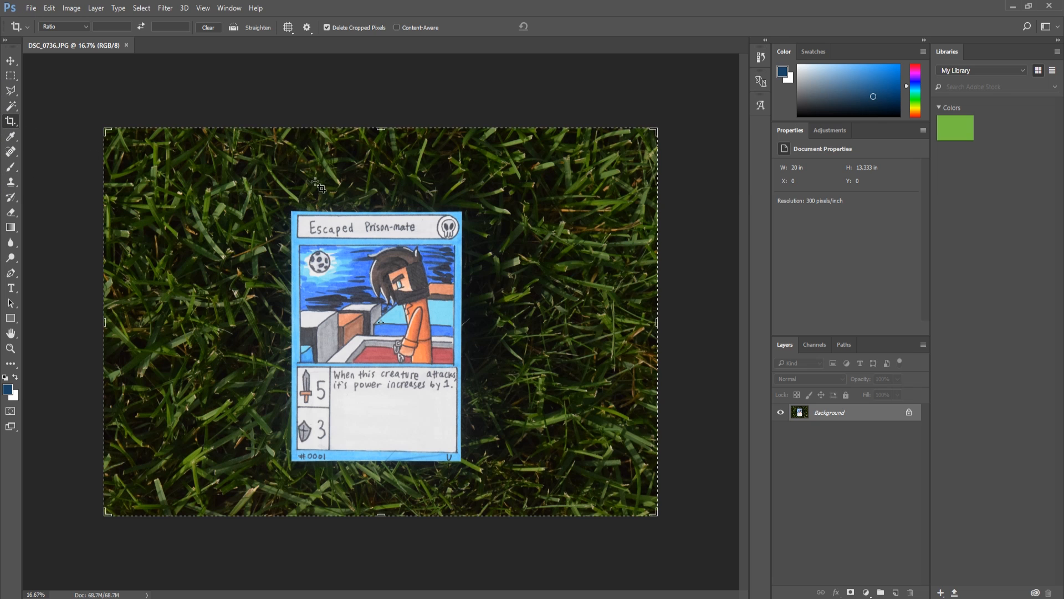
left_click_drag(381, 126, 380, 135)
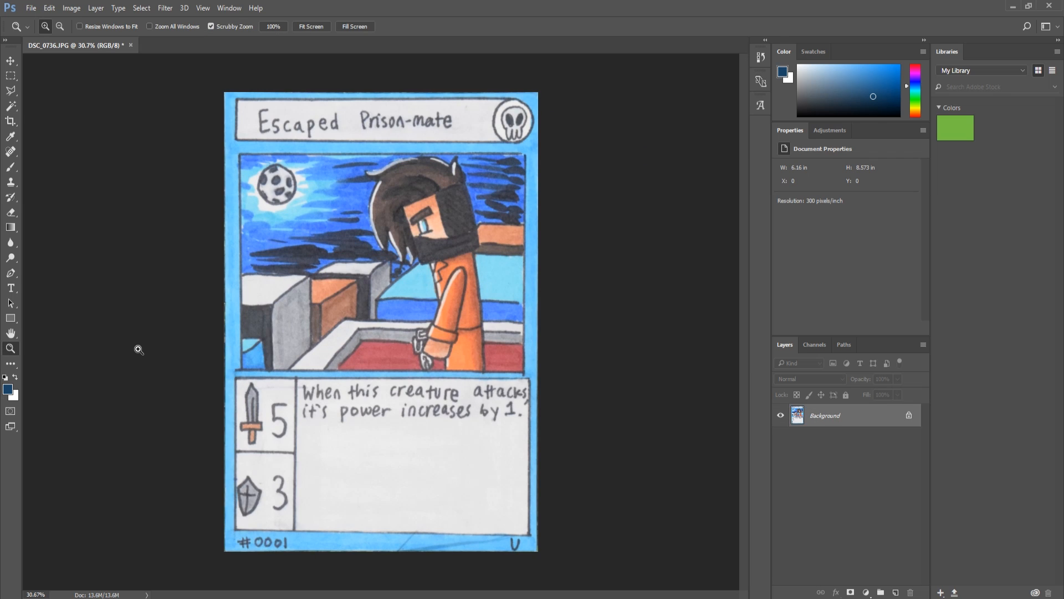
left_click_drag(137, 349, 137, 344)
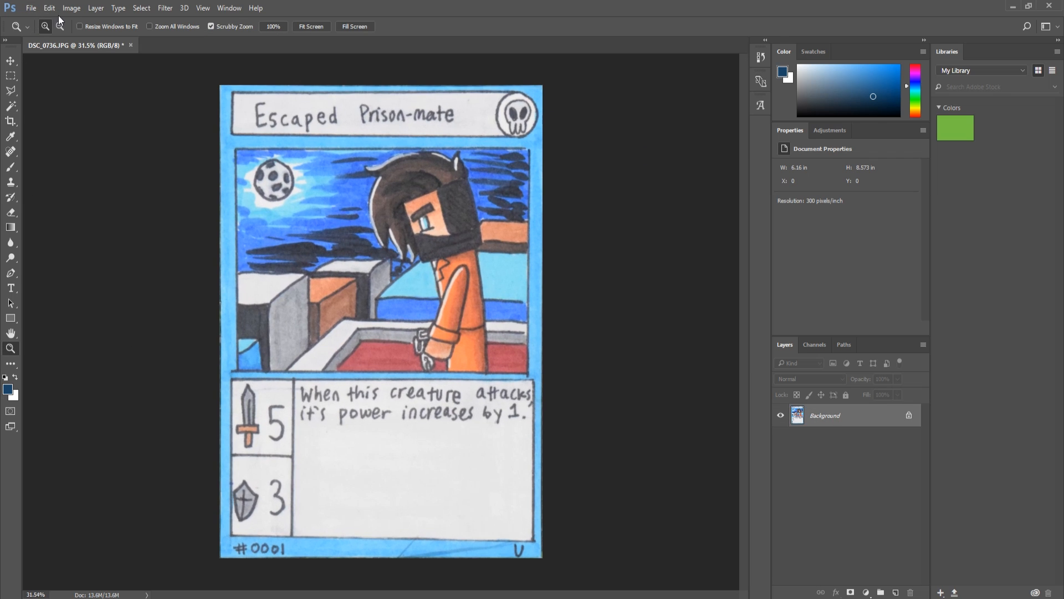
Step: Resize the image to 2.5 inches wide by 3.5 inches high with the proportions unlinked
left_click(71, 7)
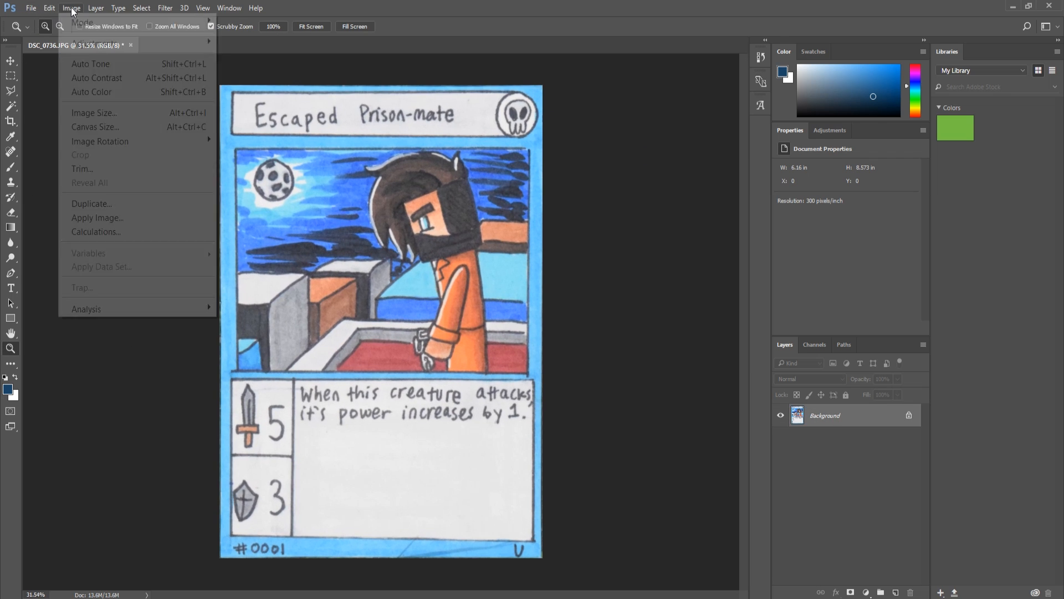
left_click(113, 119)
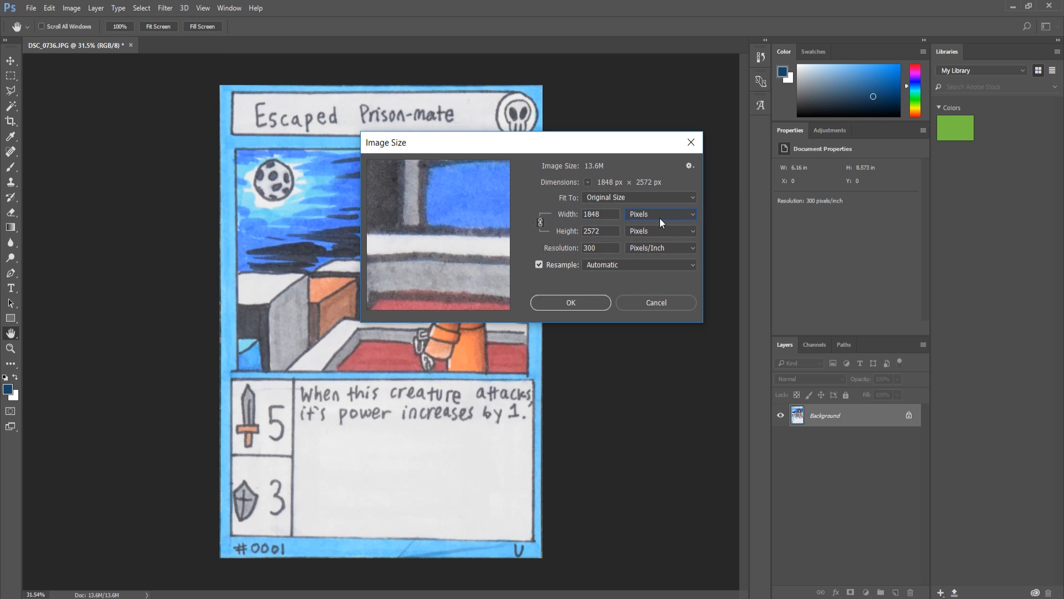
left_click(660, 218)
left_click(643, 225)
double_click(601, 217)
type("2.5")
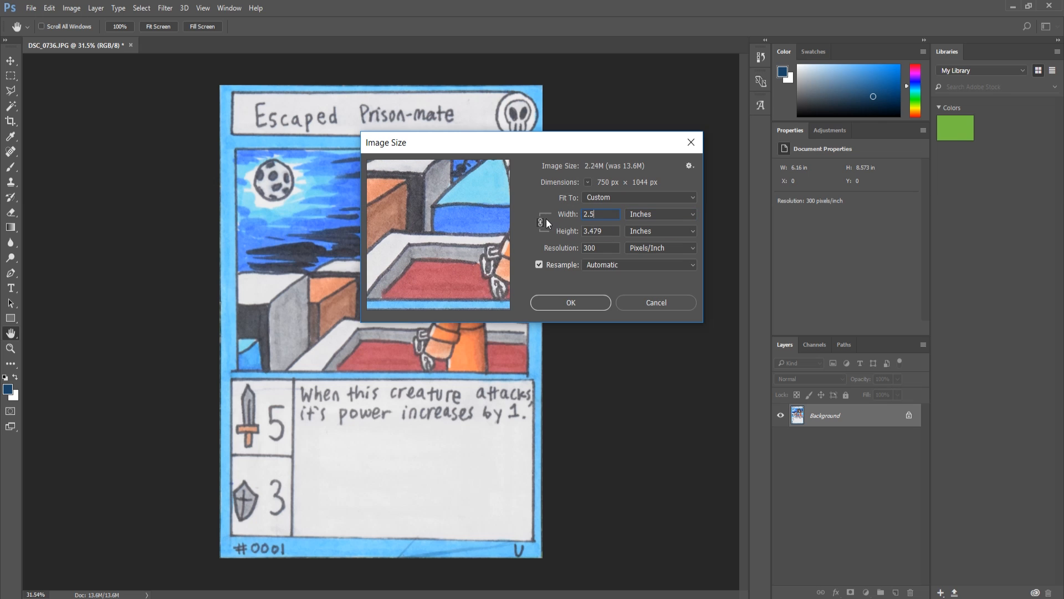
double_click(597, 232)
type("3.5")
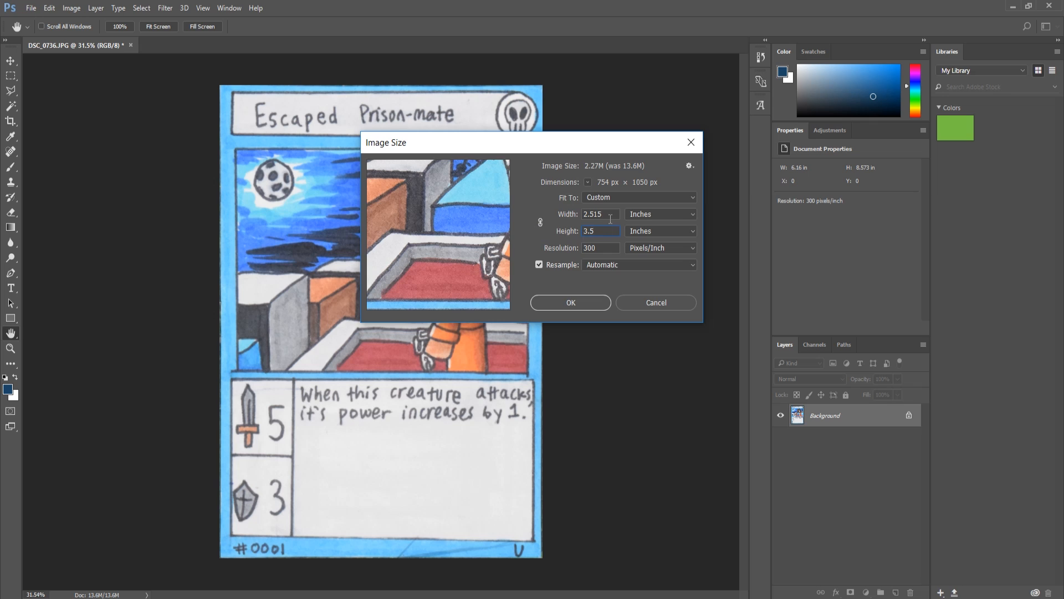
type("2.5")
left_click(580, 303)
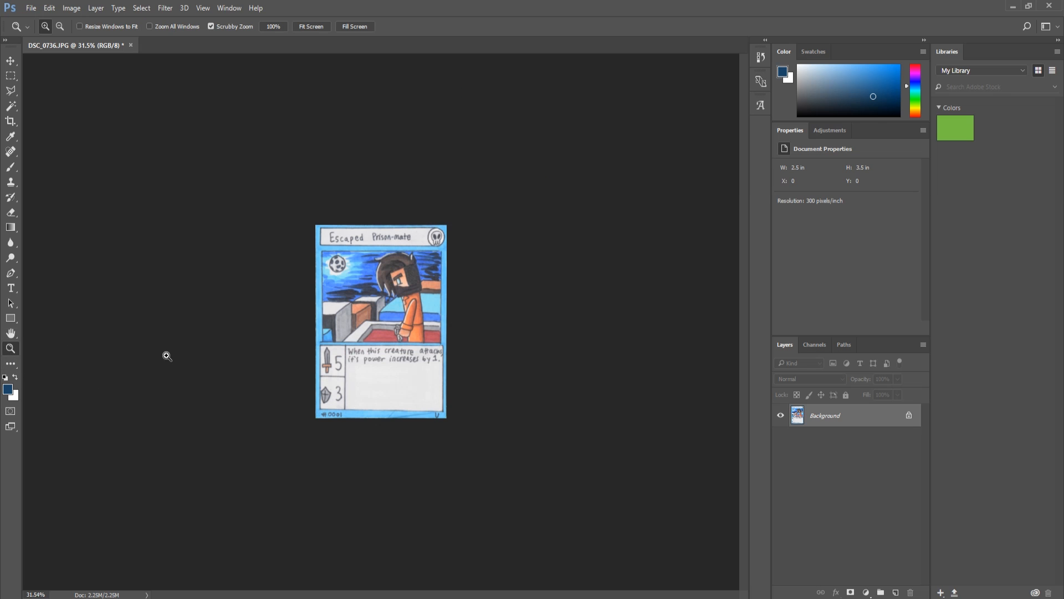
Step: Choose the Rectangle tool in Shape mode and set its fill to light gray
left_click_drag(166, 354, 210, 347)
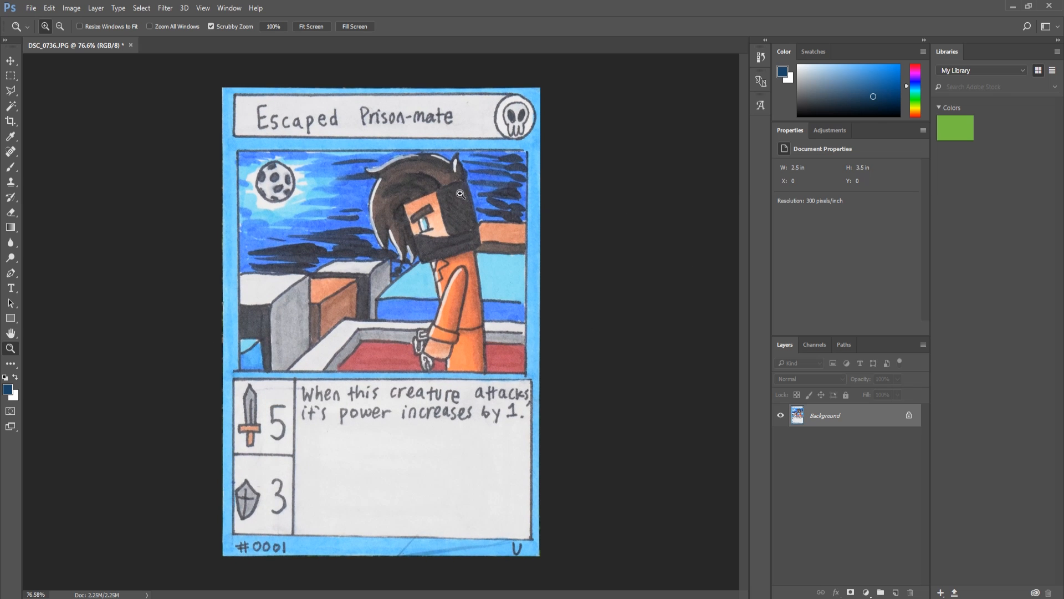
left_click(12, 320)
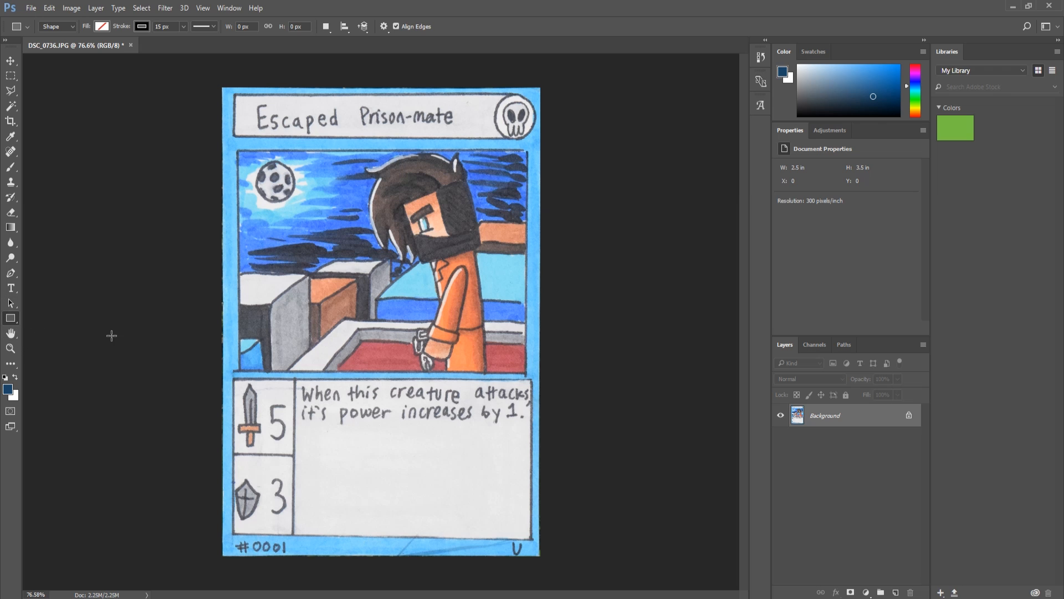
right_click(13, 322)
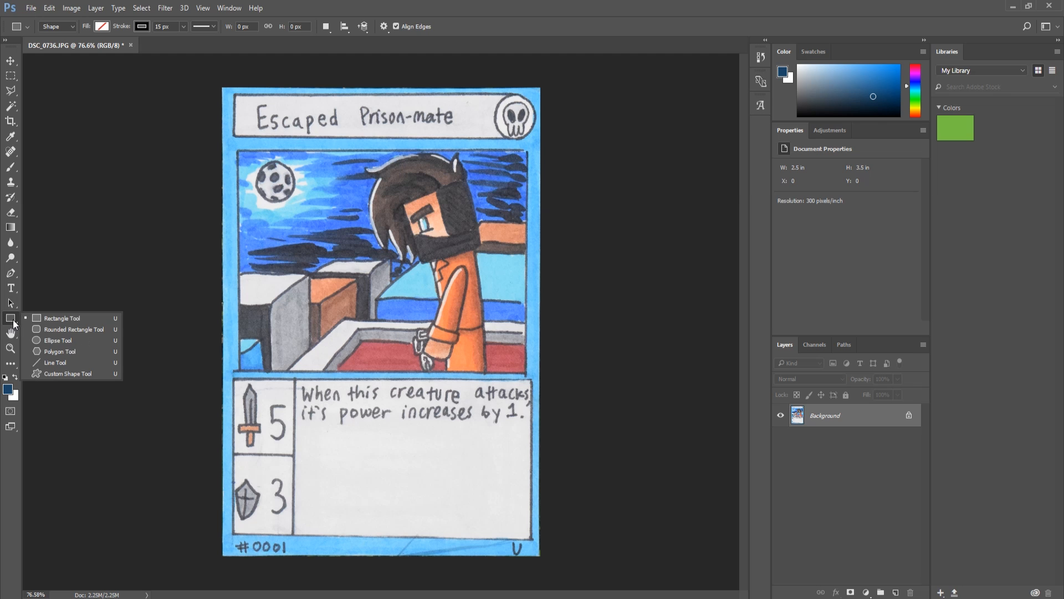
left_click(54, 318)
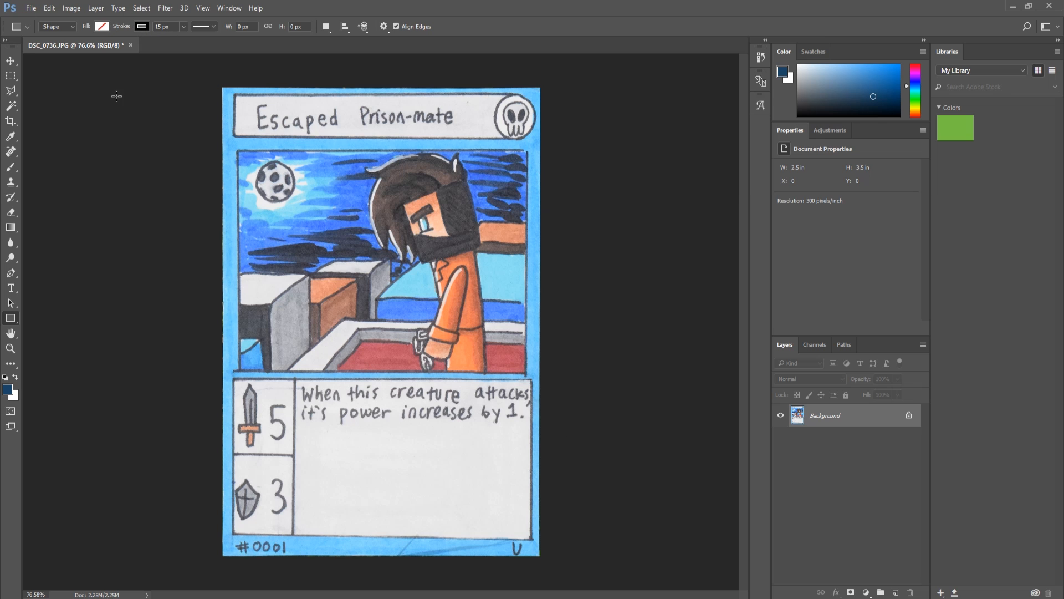
left_click(102, 27)
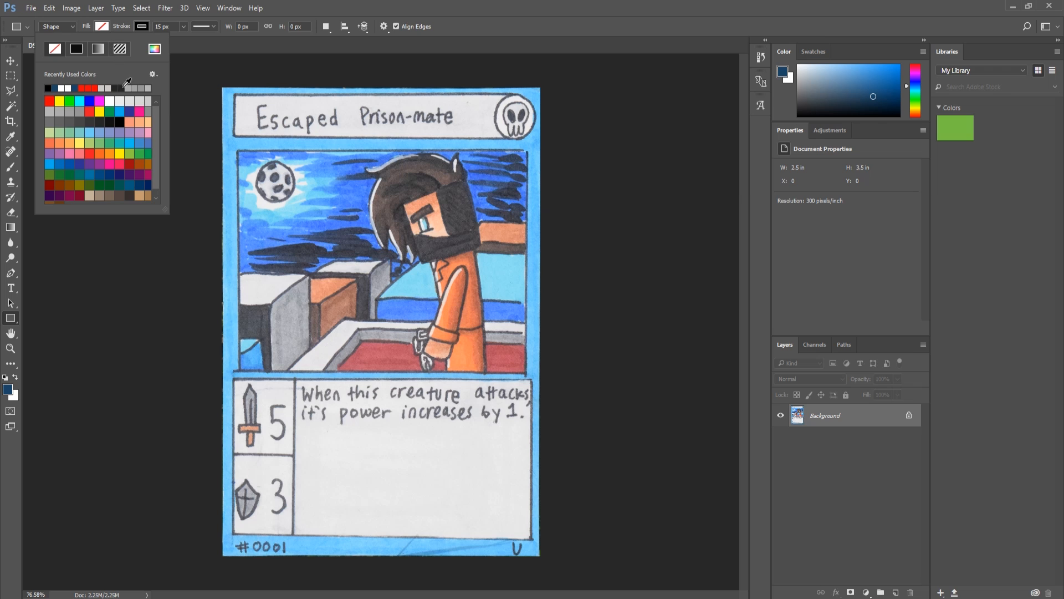
left_click(206, 399)
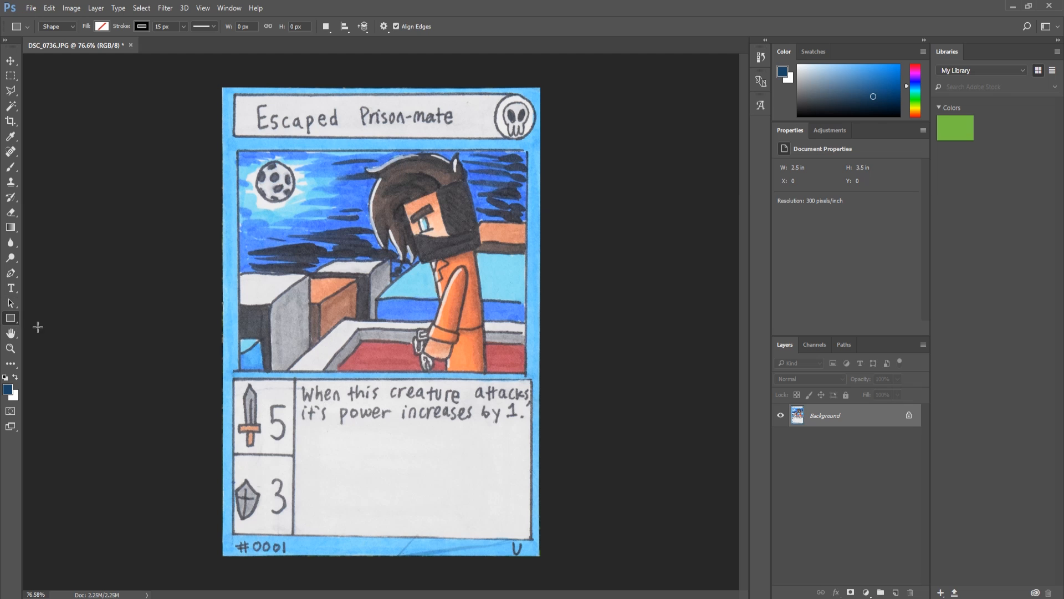
right_click(11, 319)
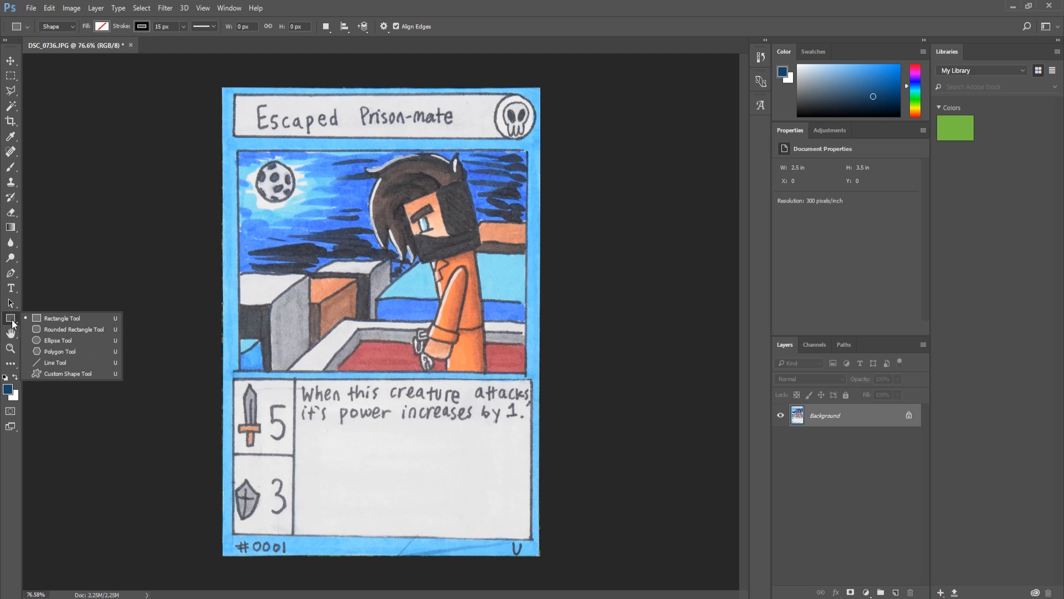
left_click(55, 320)
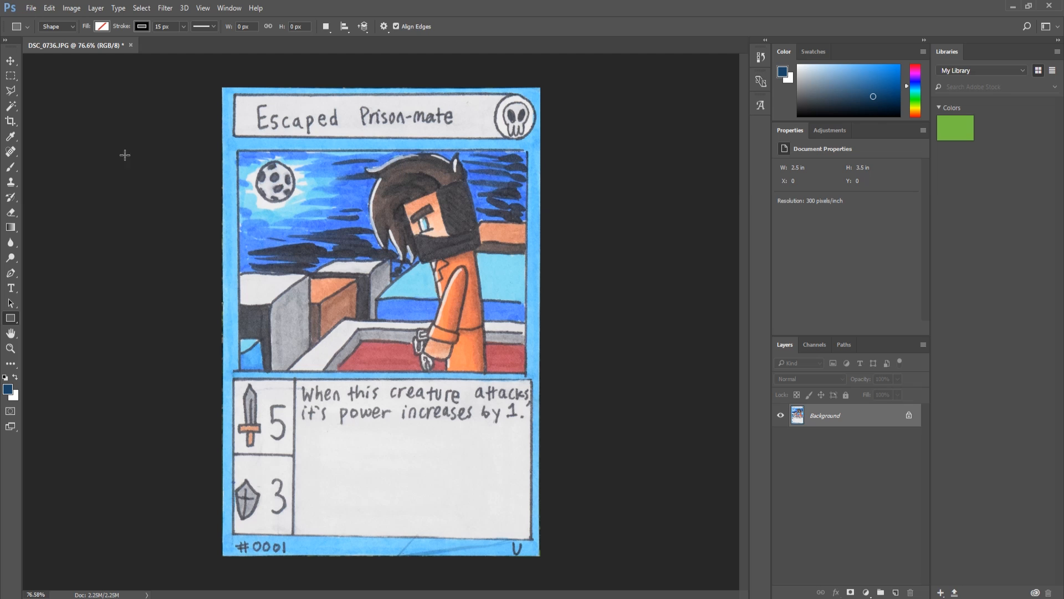
left_click(102, 27)
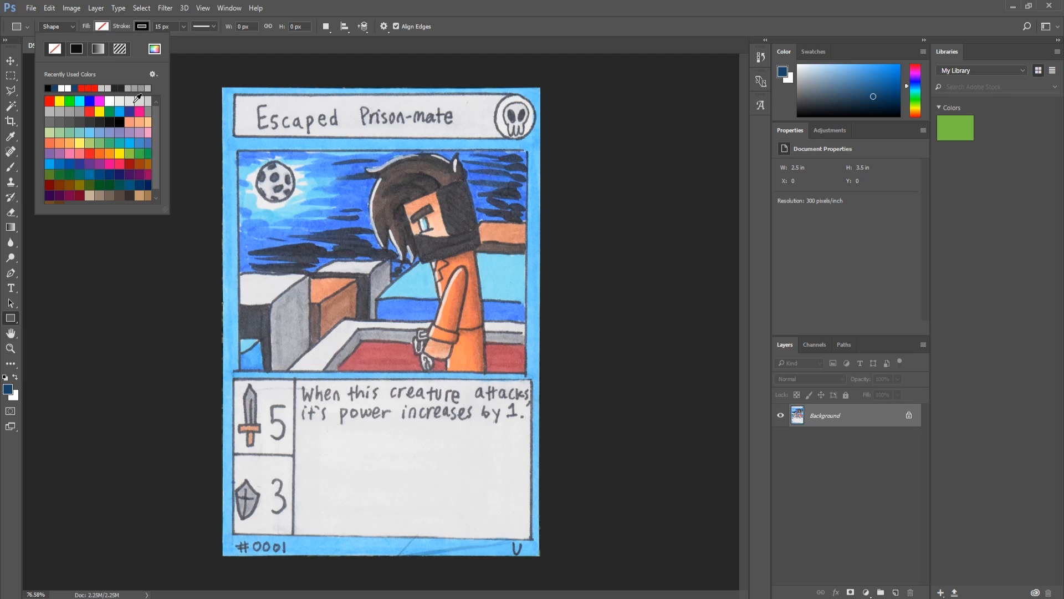
left_click(257, 198)
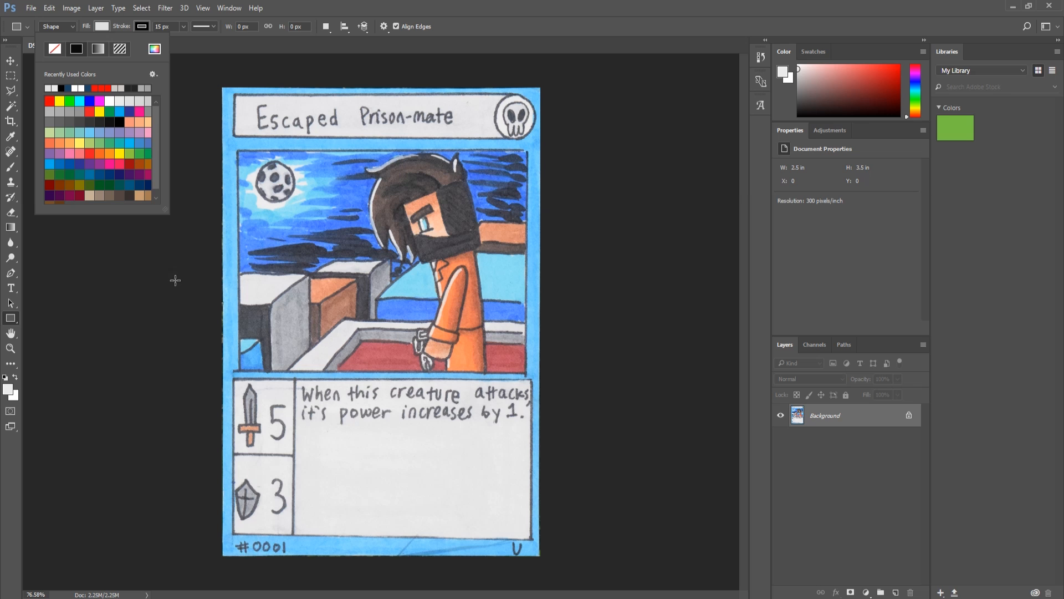
left_click(188, 384)
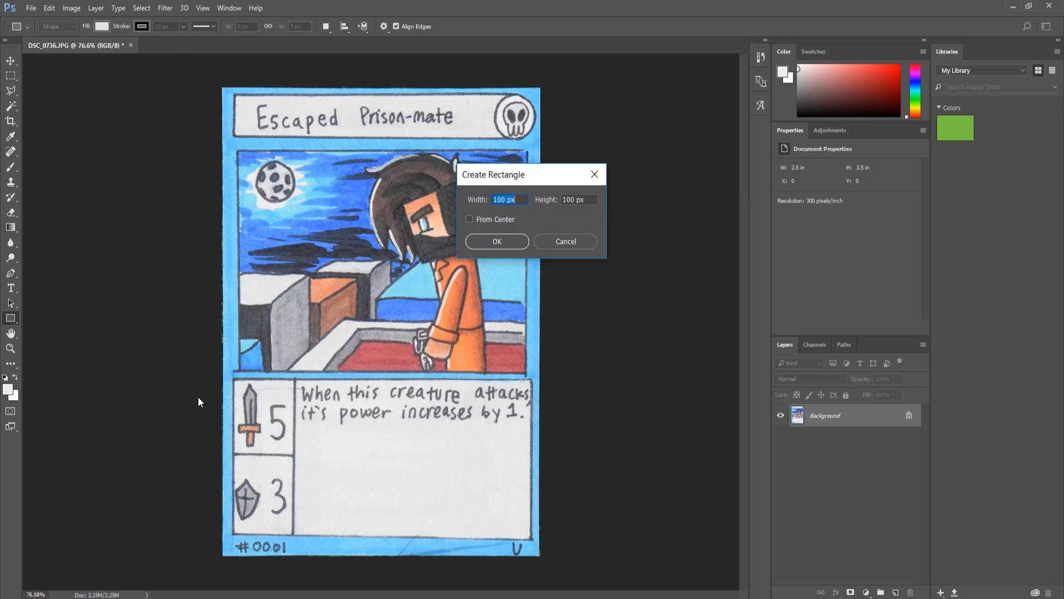
left_click(566, 242)
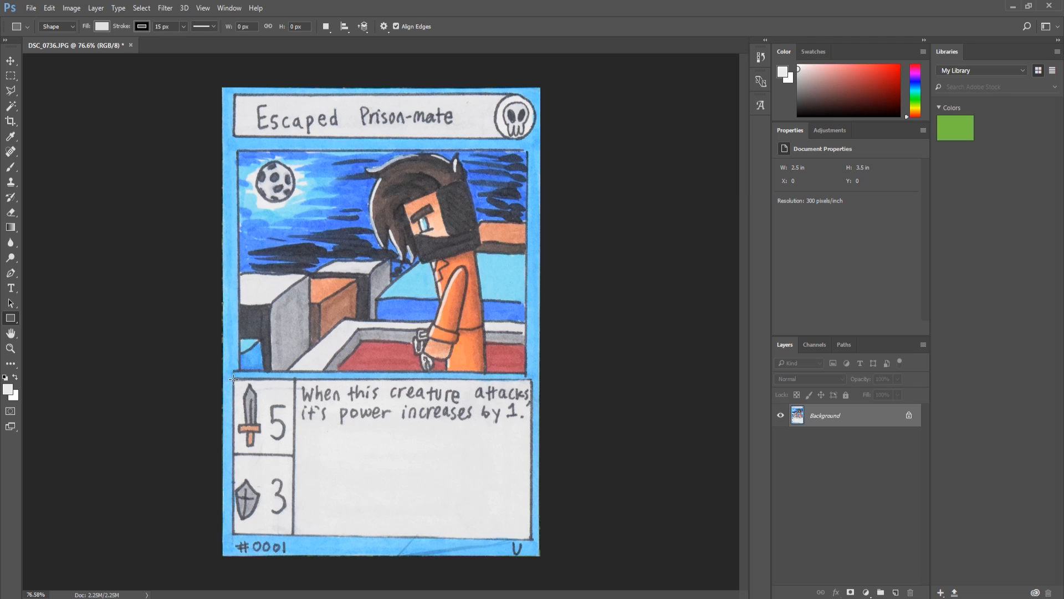
Step: Cover the card's lower stats and text box with a light gray rectangle about 703 × 361 px with a 5 px black stroke
left_click_drag(234, 382, 530, 538)
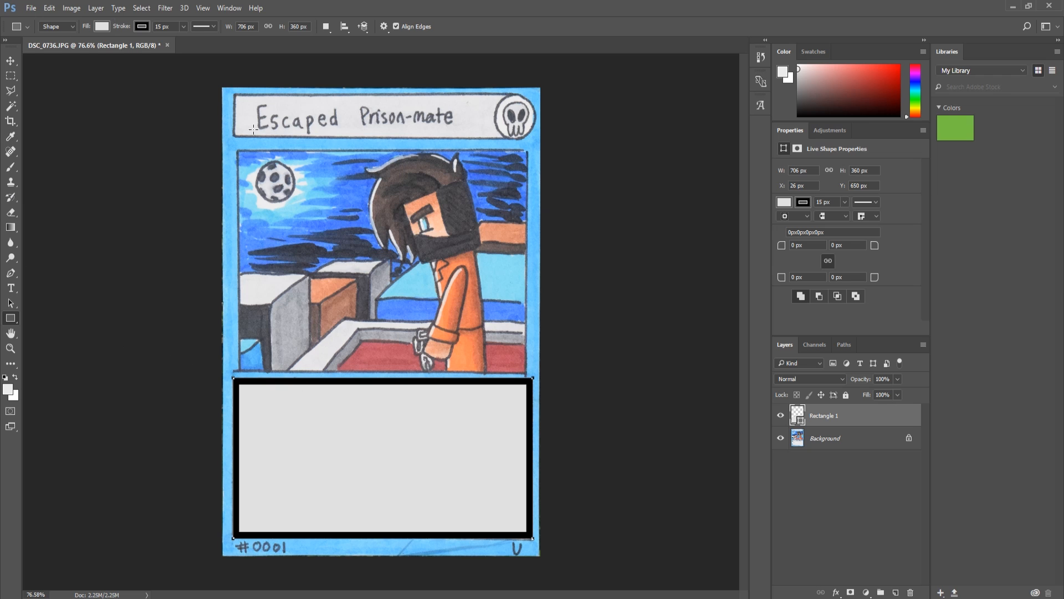
key("ctrl+z")
left_click(172, 166)
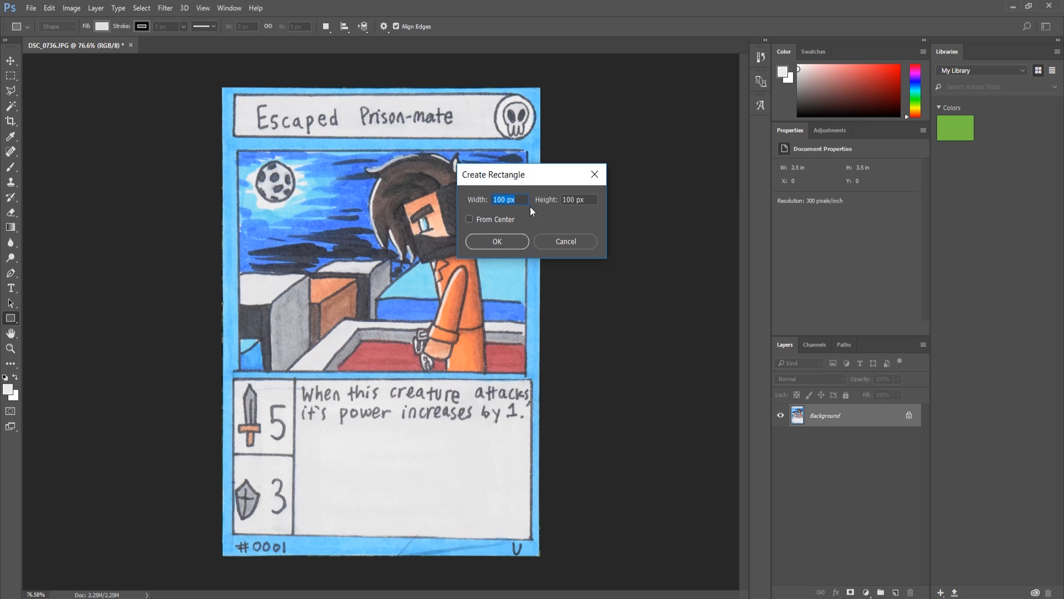
left_click(553, 240)
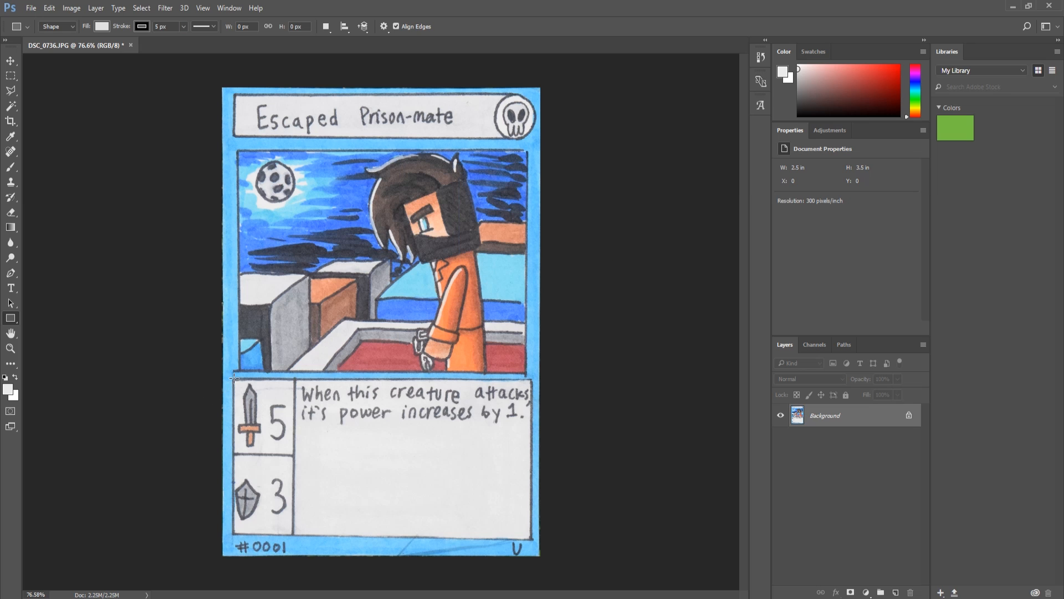
left_click_drag(235, 381, 532, 538)
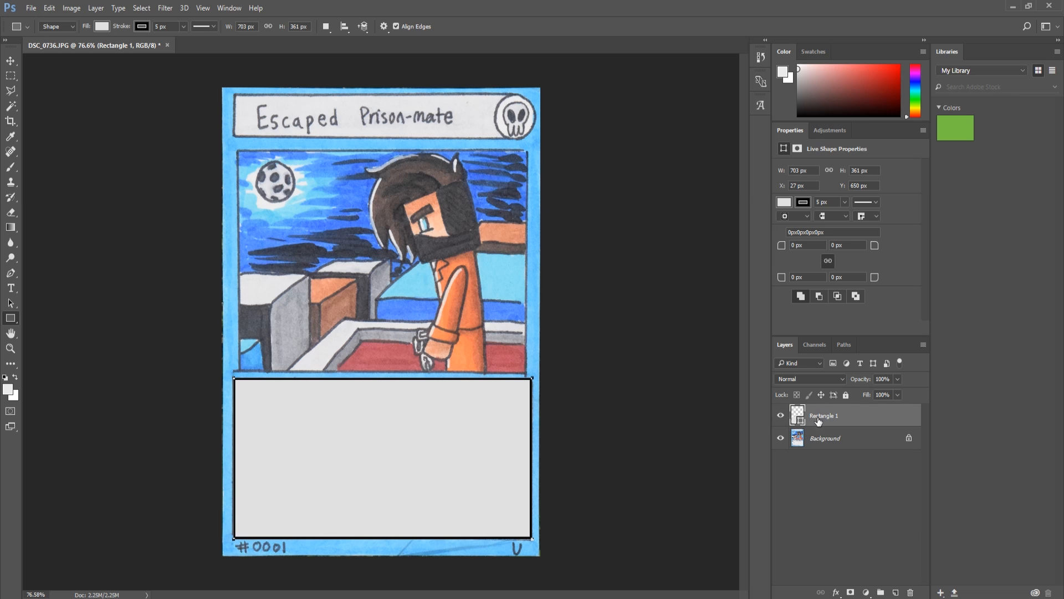
Step: Free-transform the light gray rectangle to about 712 × 366 px so it covers the hand-drawn box outline
left_click(49, 7)
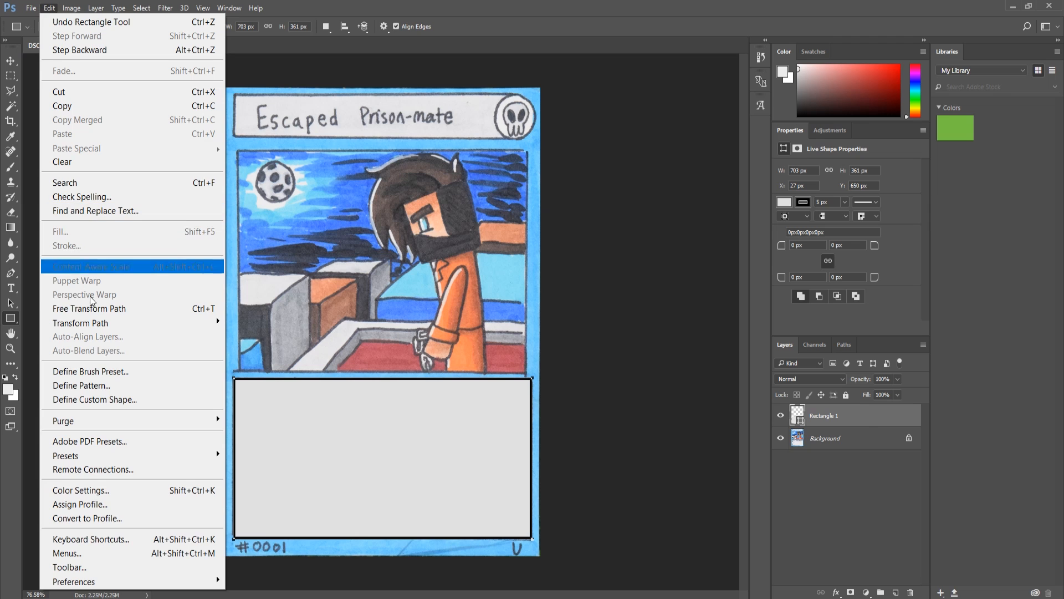
left_click(100, 314)
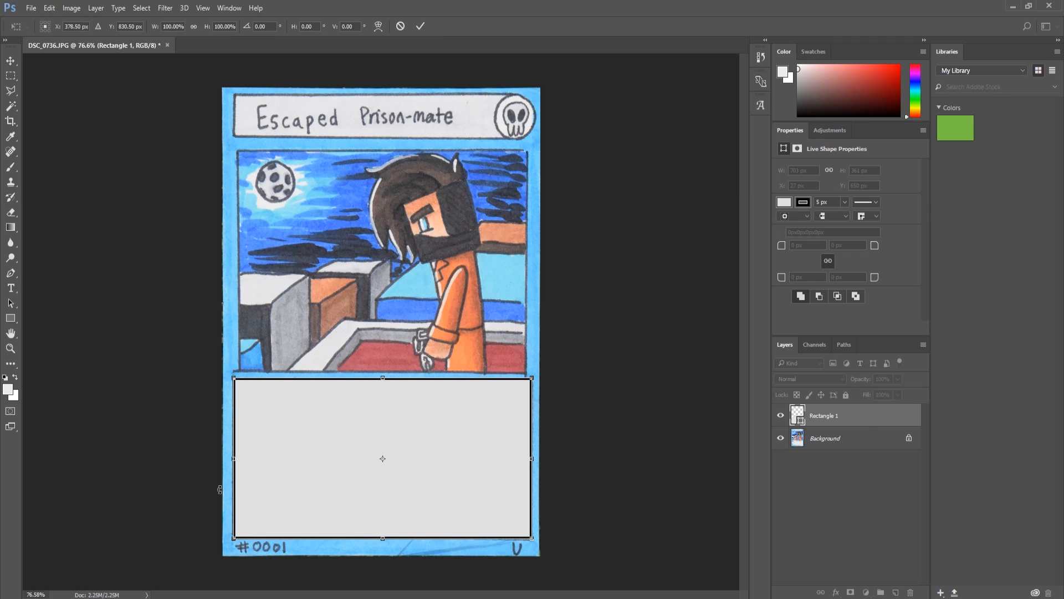
left_click_drag(232, 459, 230, 459)
key("Return")
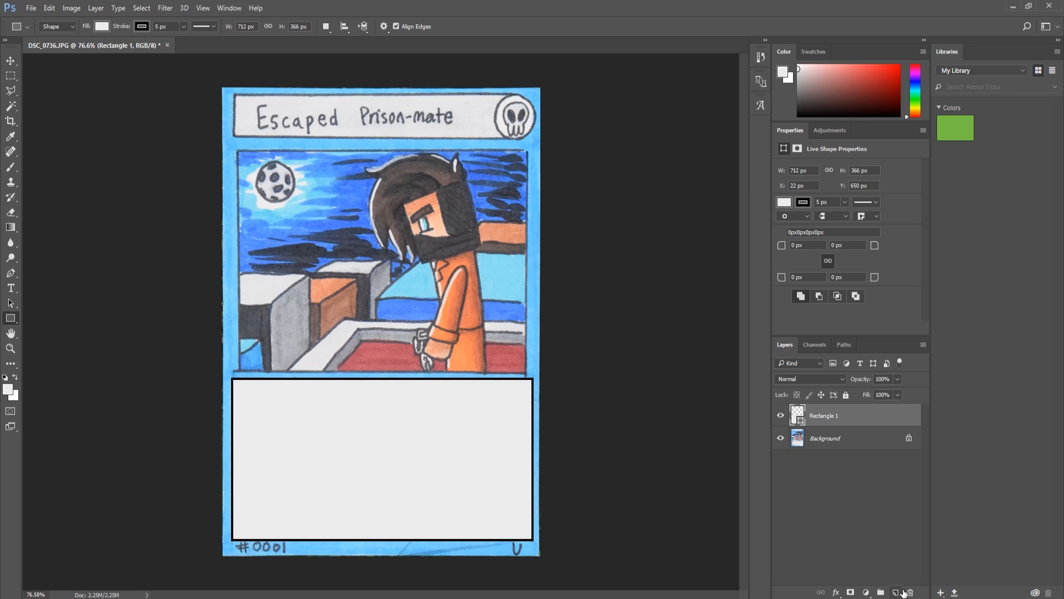
Step: On a new layer, frame the card illustration with an unfilled rectangle about 681 × 498 px with a 5 px black stroke
left_click(895, 592)
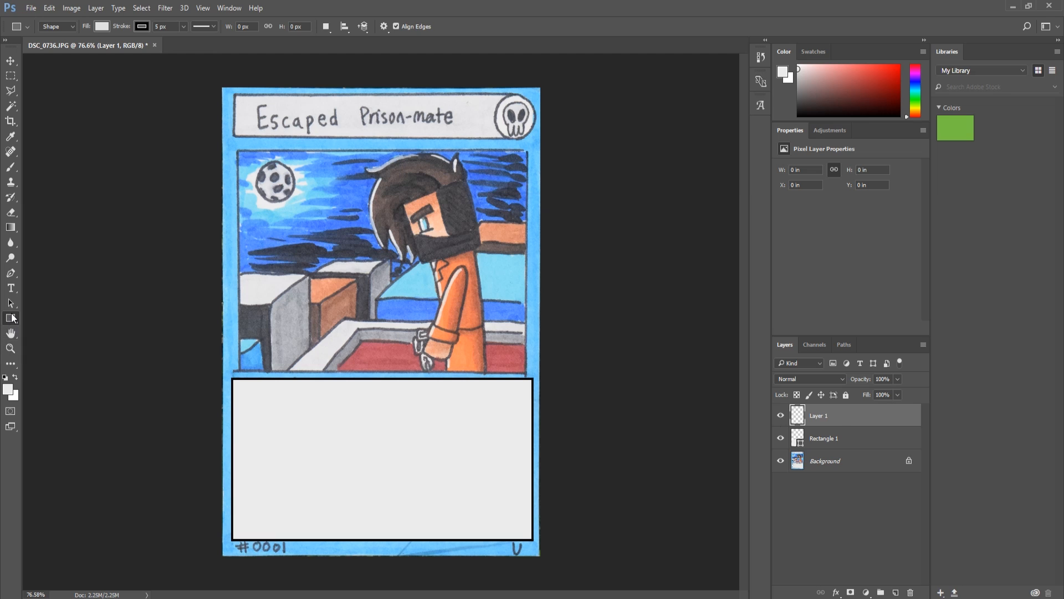
left_click(105, 28)
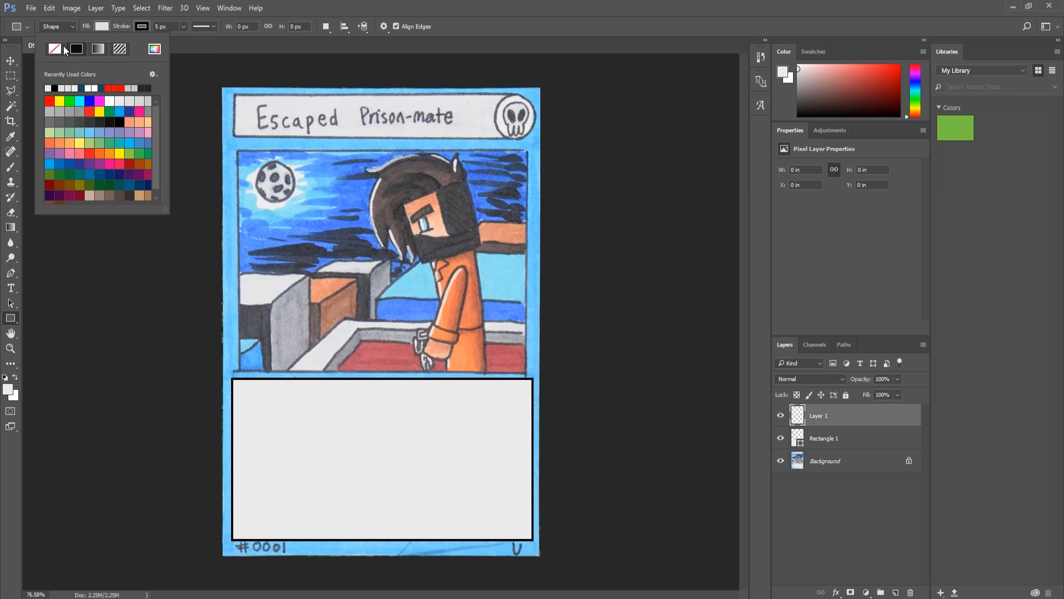
left_click(54, 49)
left_click(237, 149)
left_click_drag(238, 149, 527, 372)
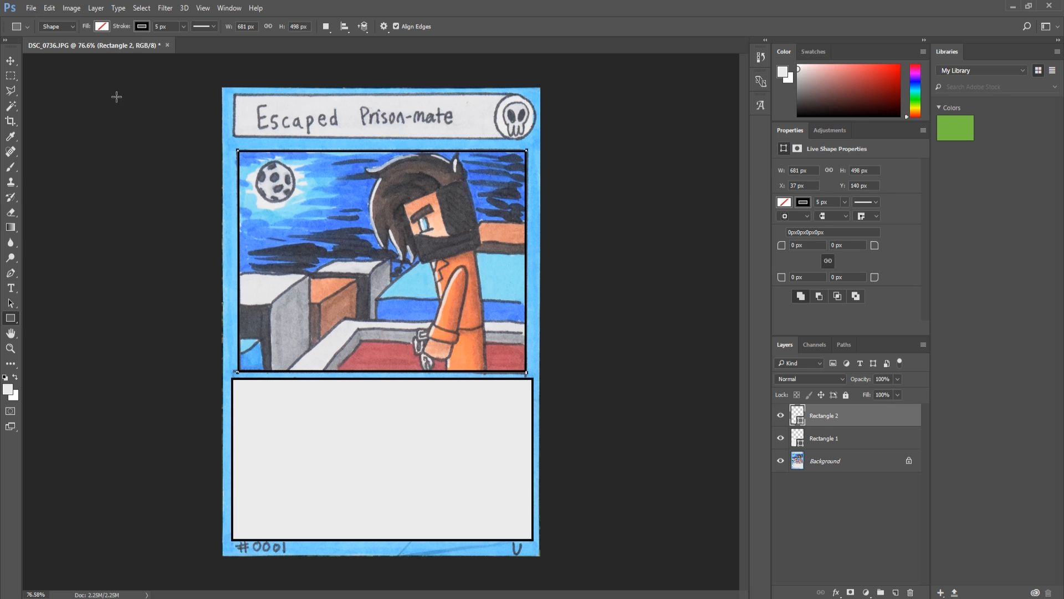
Step: Free-transform the illustration's frame to about 684 × 504 px so it matches the picture's edges
left_click(47, 15)
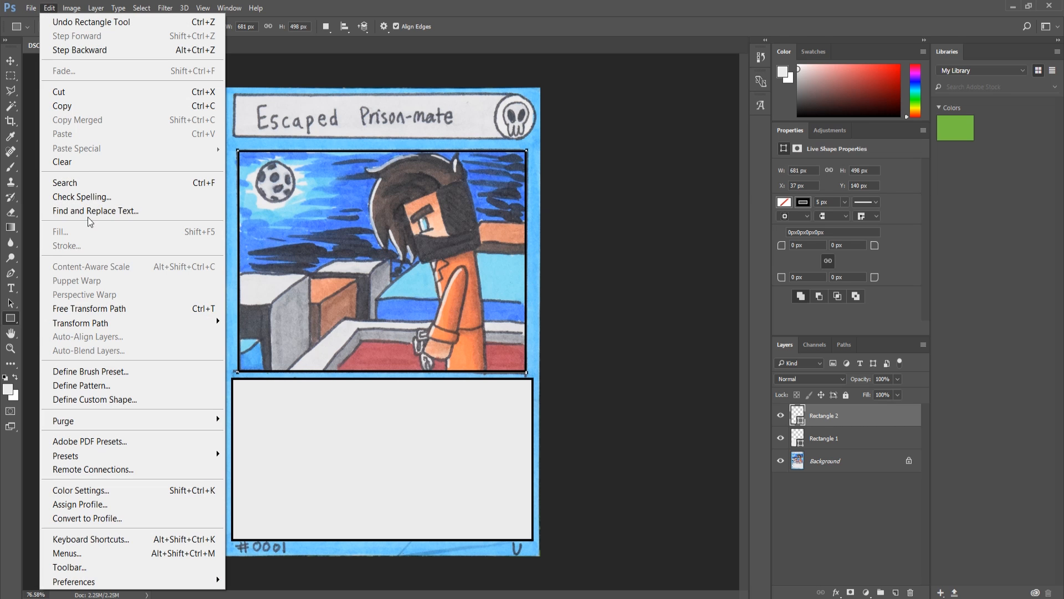
left_click(93, 310)
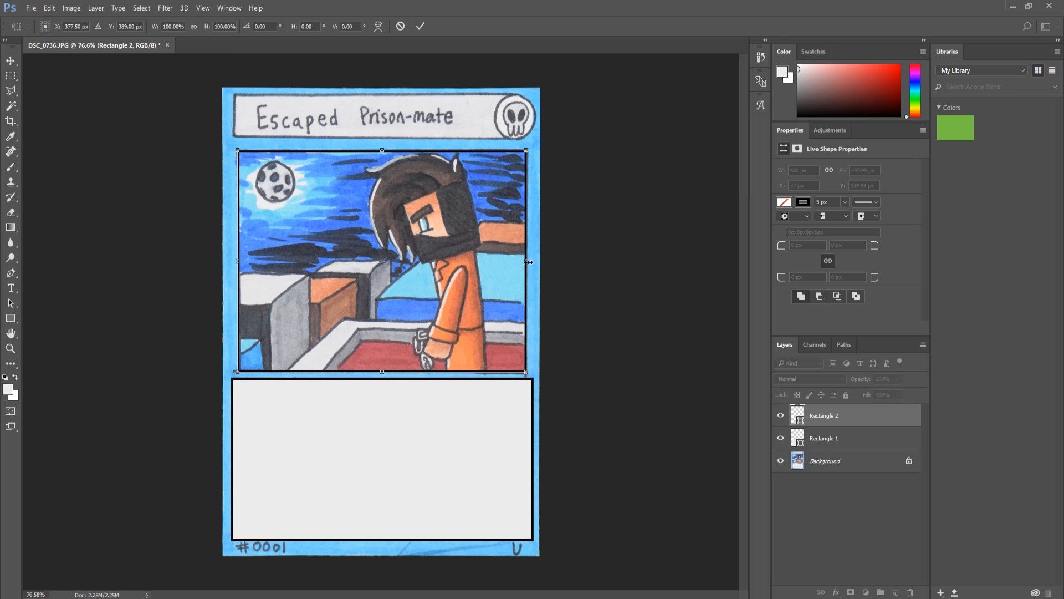
left_click_drag(528, 261, 530, 262)
key("Return")
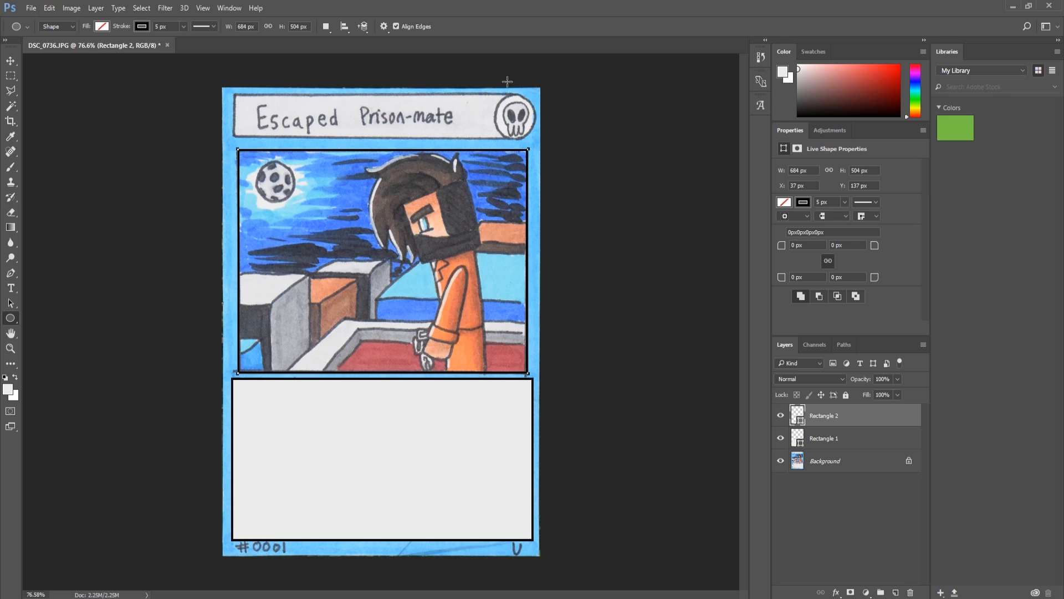
Step: On a new layer, draw a white circle about 107 px across near the skull emblem with a 5 px black stroke
left_click(895, 593)
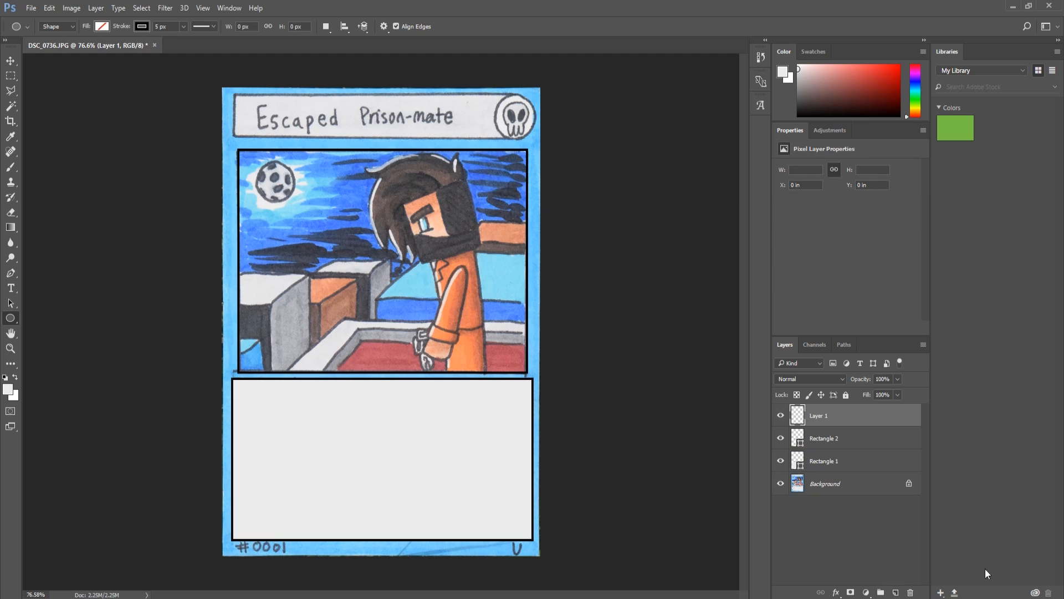
right_click(13, 318)
left_click(55, 340)
mouse_move(481, 101)
left_mouse_down()
mouse_move(519, 126)
mouse_move(527, 148)
left_mouse_up()
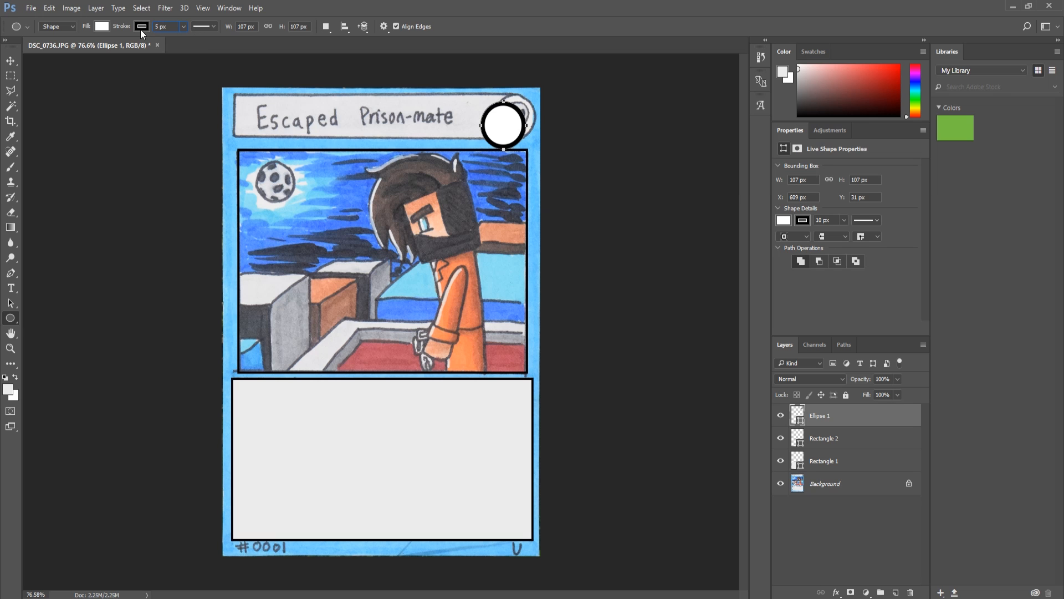
key("Return")
Step: Free-transform the white circle, shifting it toward the skull emblem at the end of the name bar
left_click(55, 10)
left_click(75, 307)
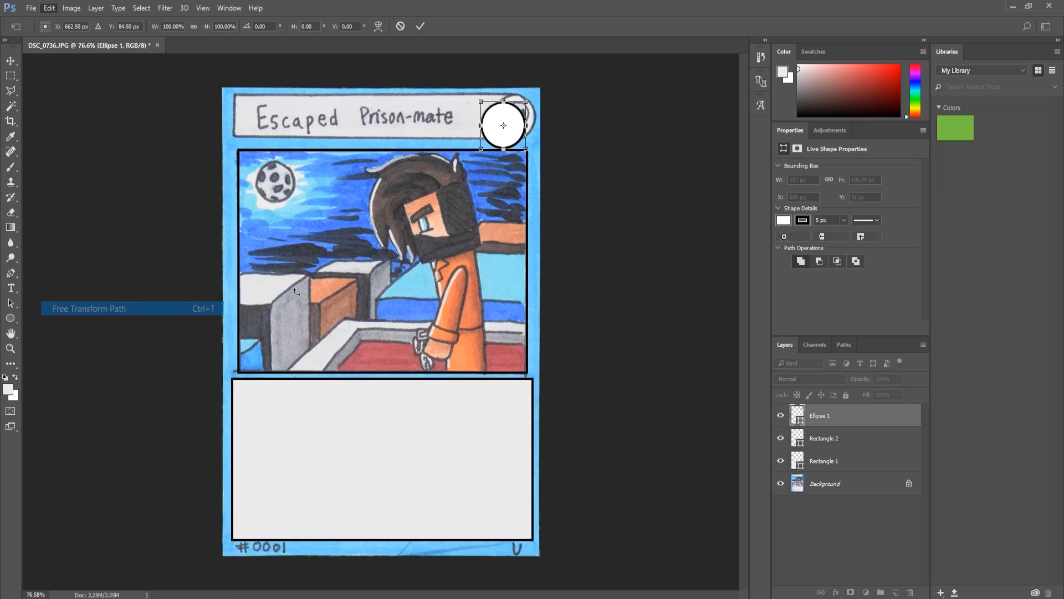
left_click_drag(506, 121, 516, 108)
Step: Turn off snapping to guides and to document bounds so the circle can be positioned freely
left_click(203, 9)
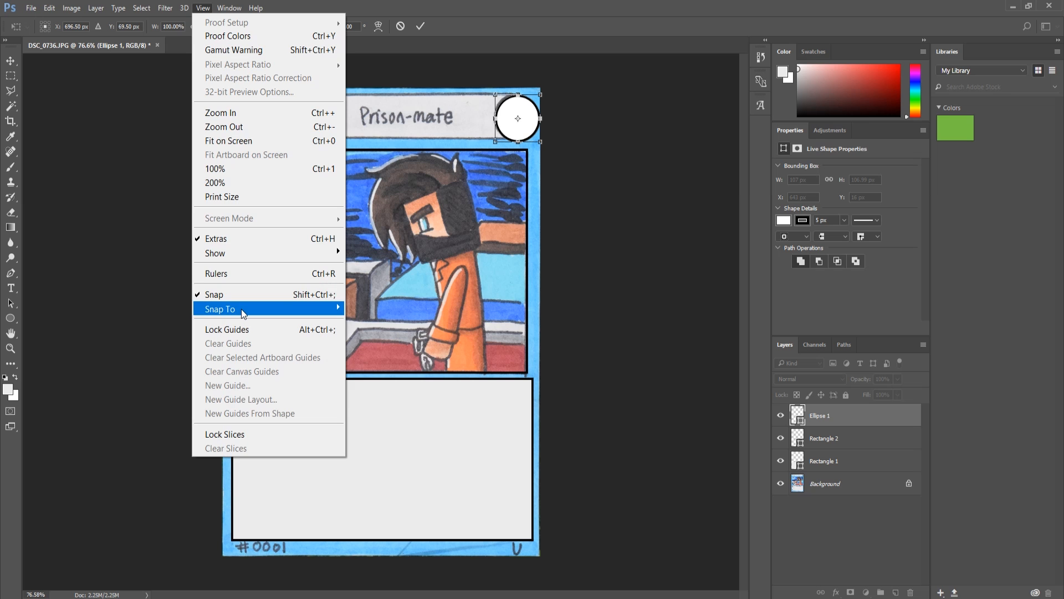
mouse_move(271, 316)
left_click(361, 308)
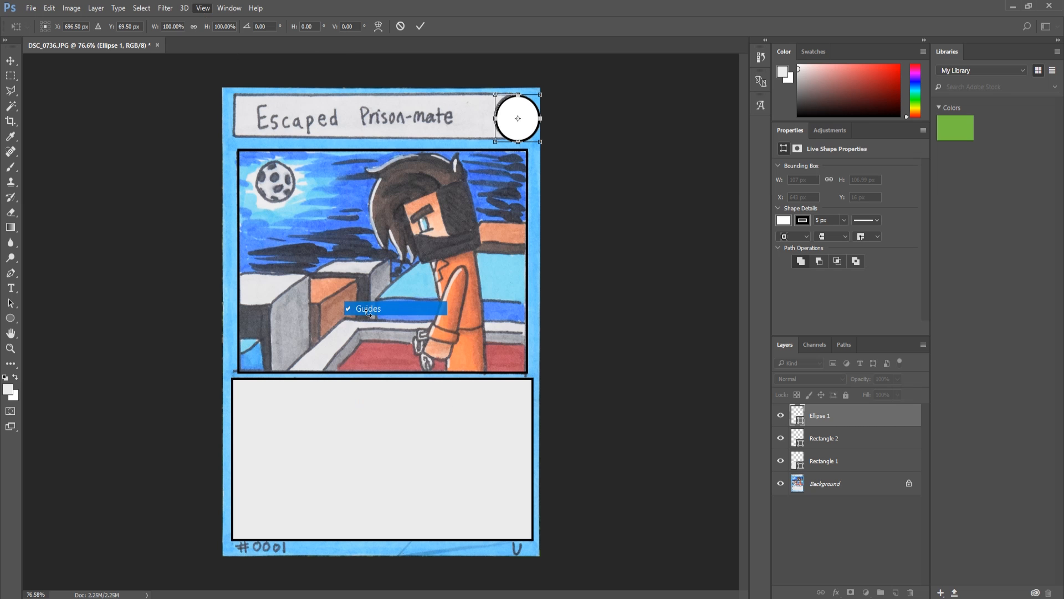
left_click(203, 12)
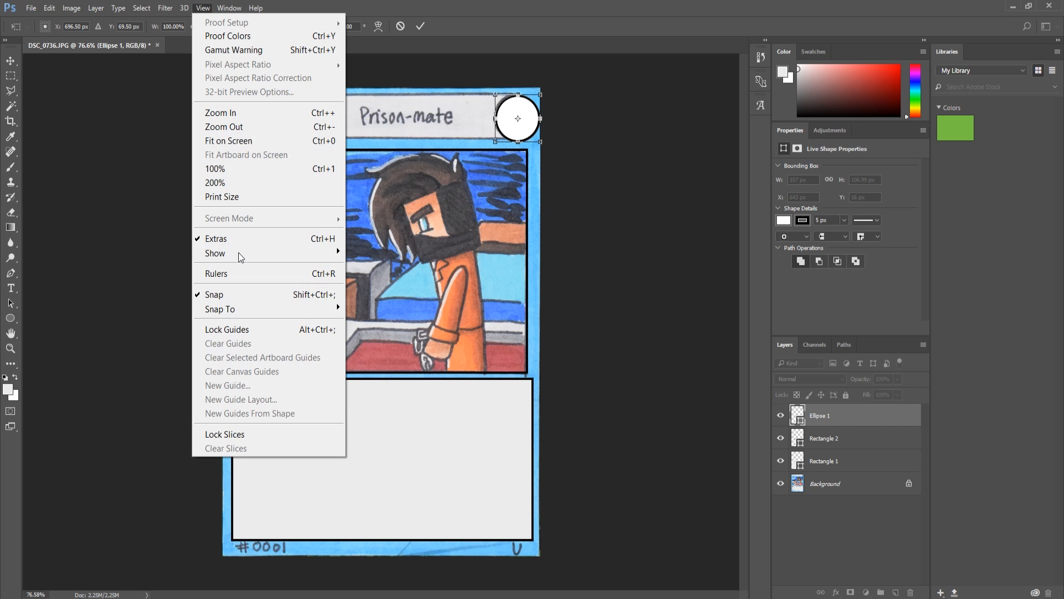
mouse_move(303, 309)
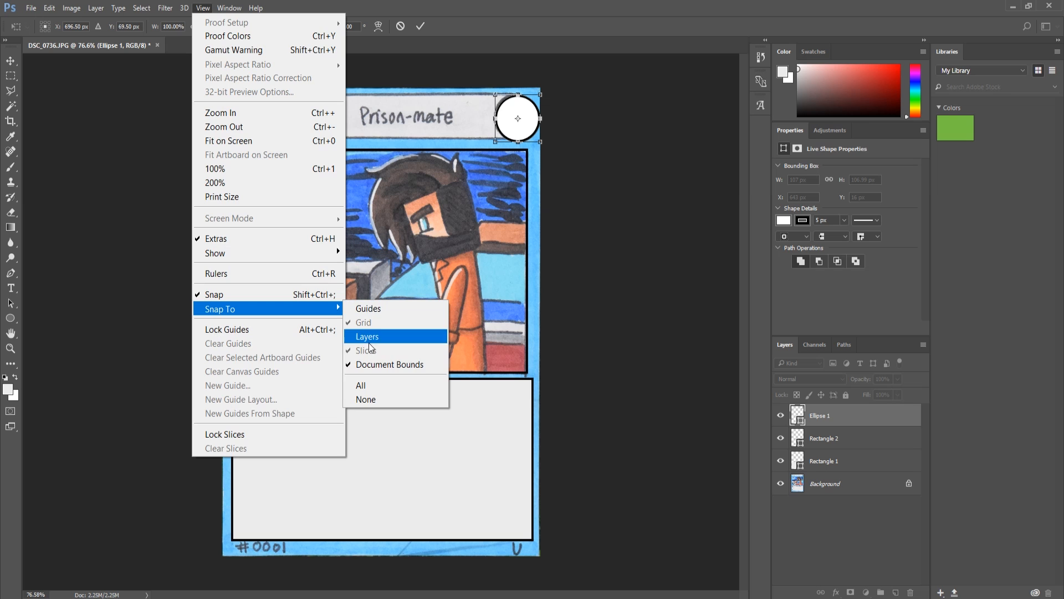
left_click(375, 363)
left_click_drag(520, 107, 518, 109)
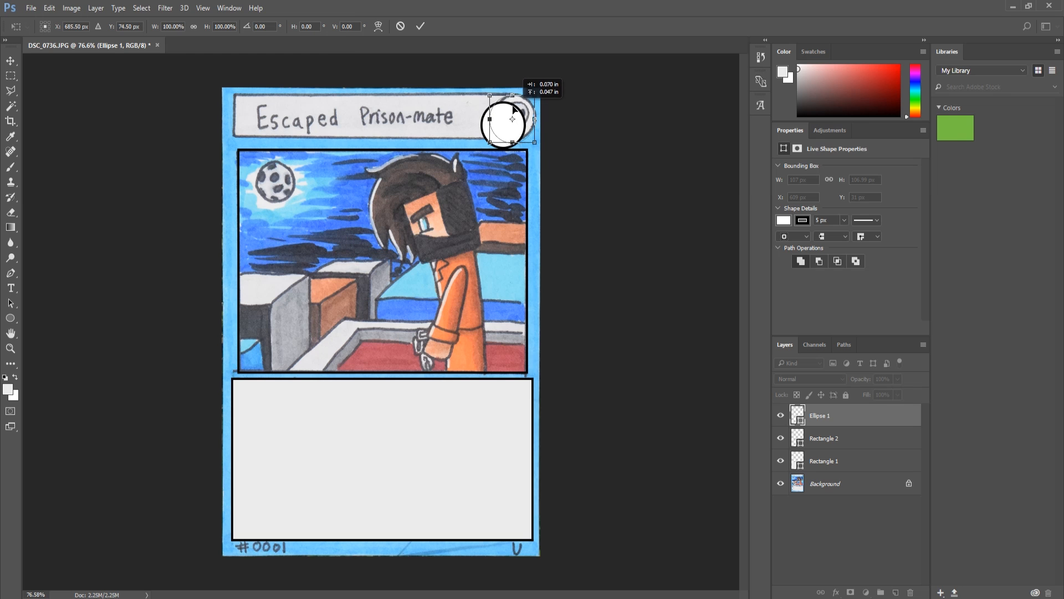
left_click(204, 8)
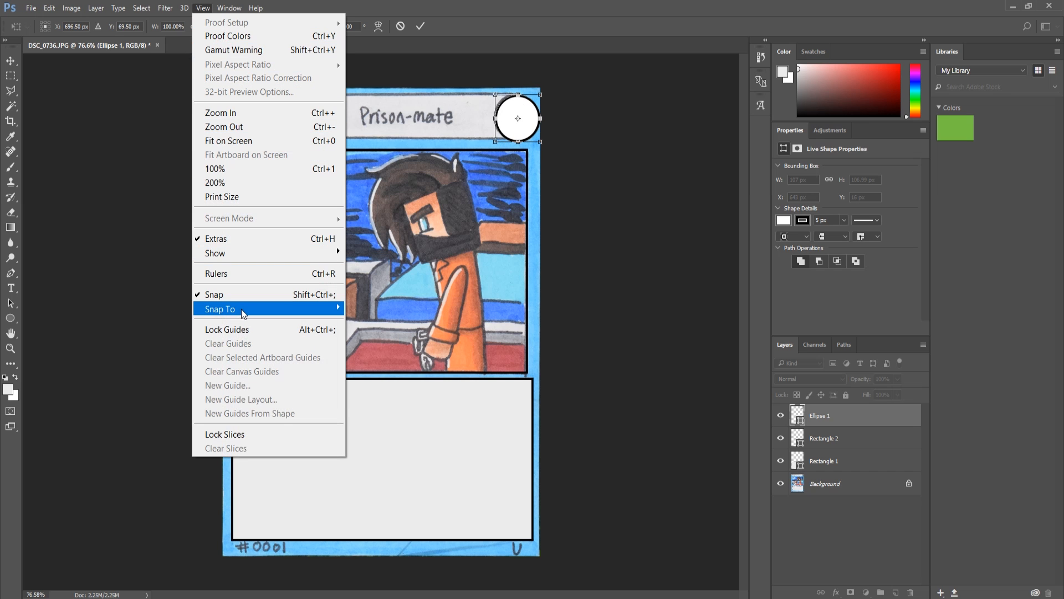
mouse_move(260, 315)
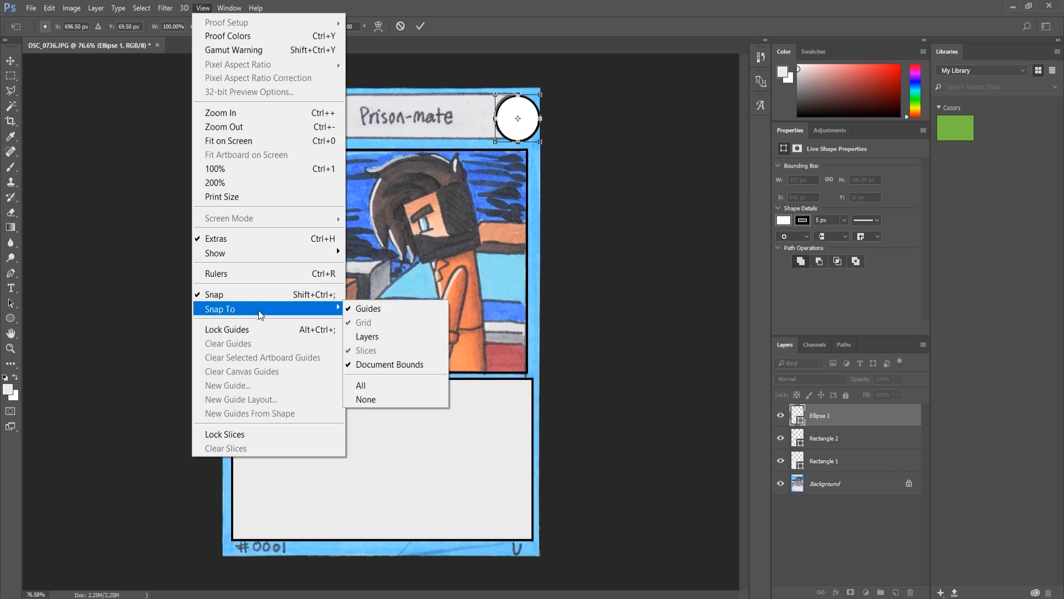
left_click(362, 308)
left_click(202, 7)
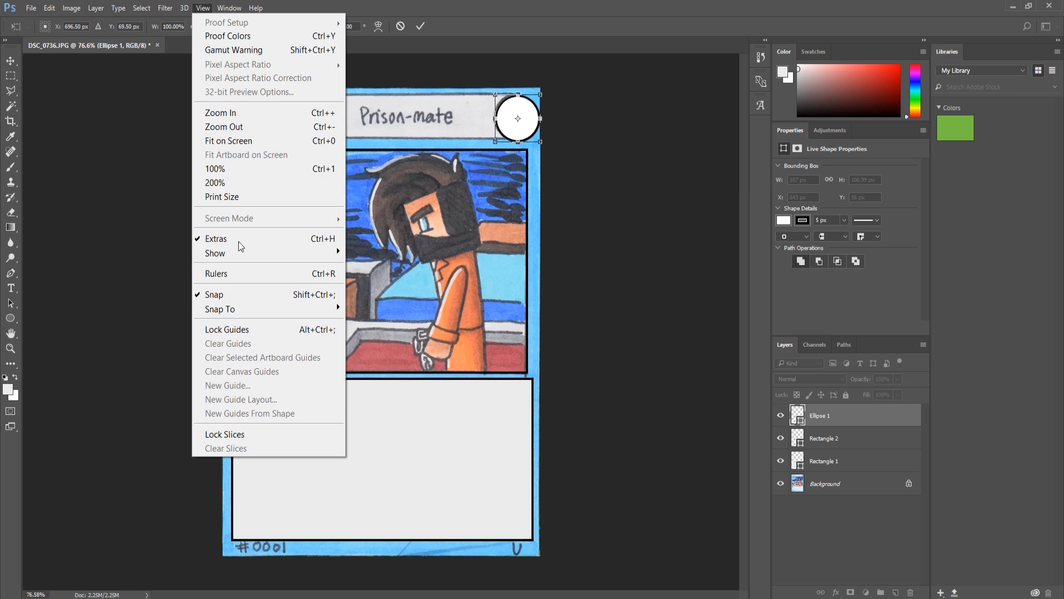
mouse_move(337, 313)
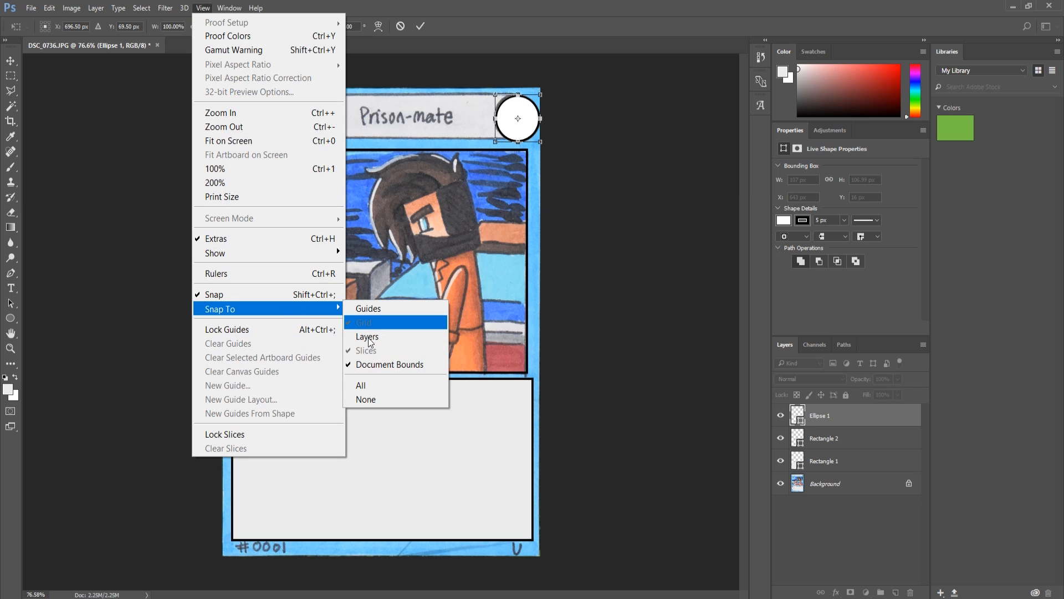
left_click(376, 363)
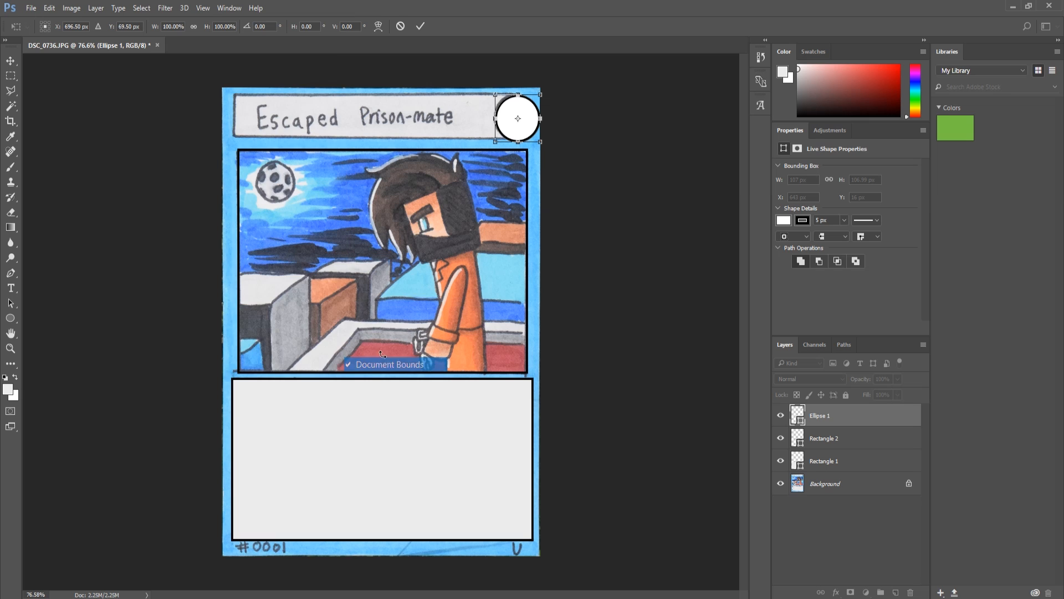
Step: Center the white circle over the skull emblem and commit the transform
left_click_drag(521, 115, 519, 109)
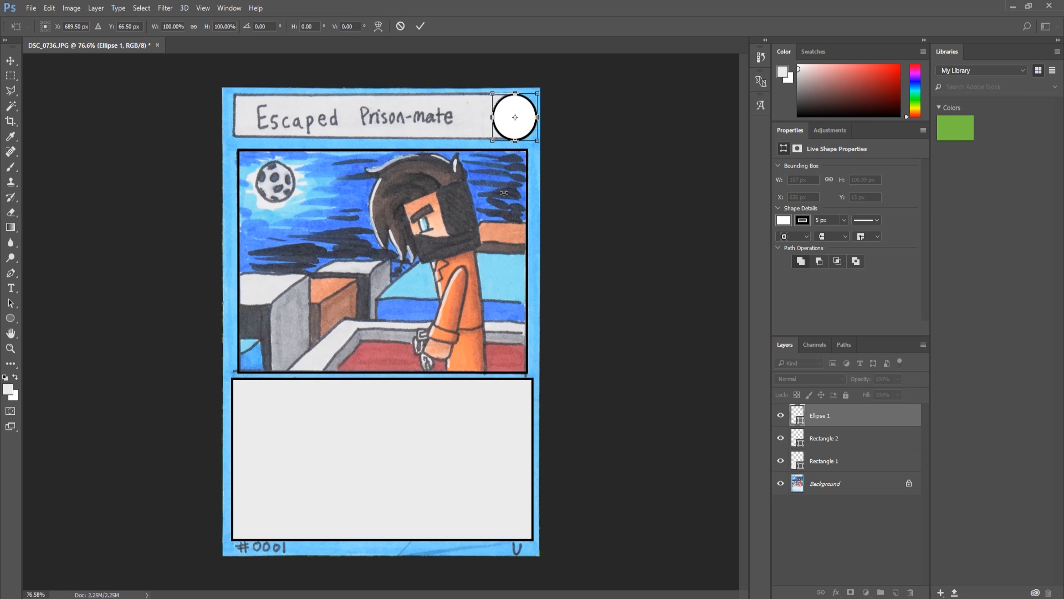
key("Return")
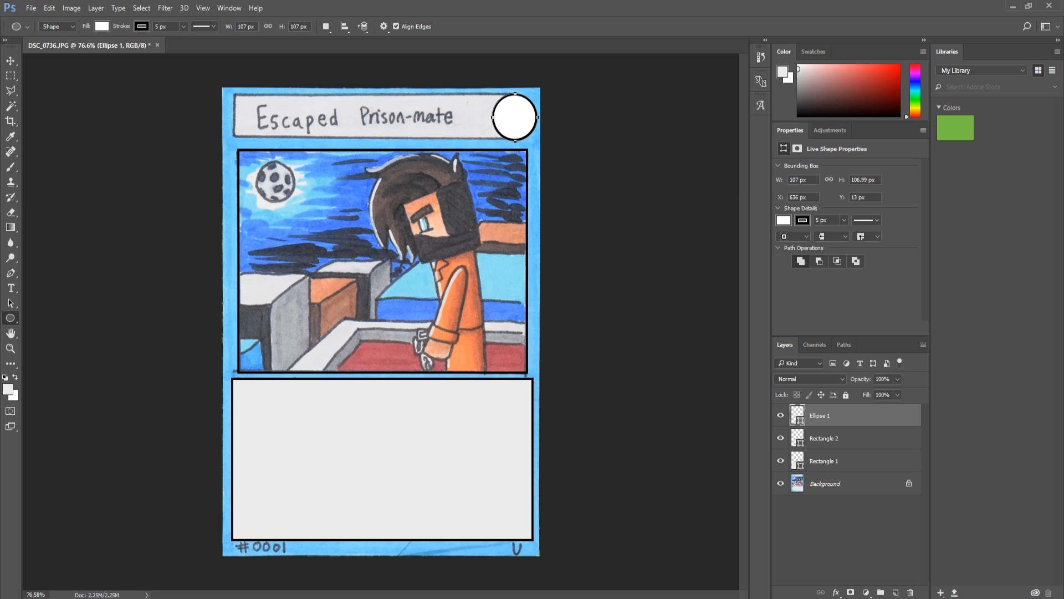
Step: Add a blank layer and stack the circle's layer above it
left_click(895, 592)
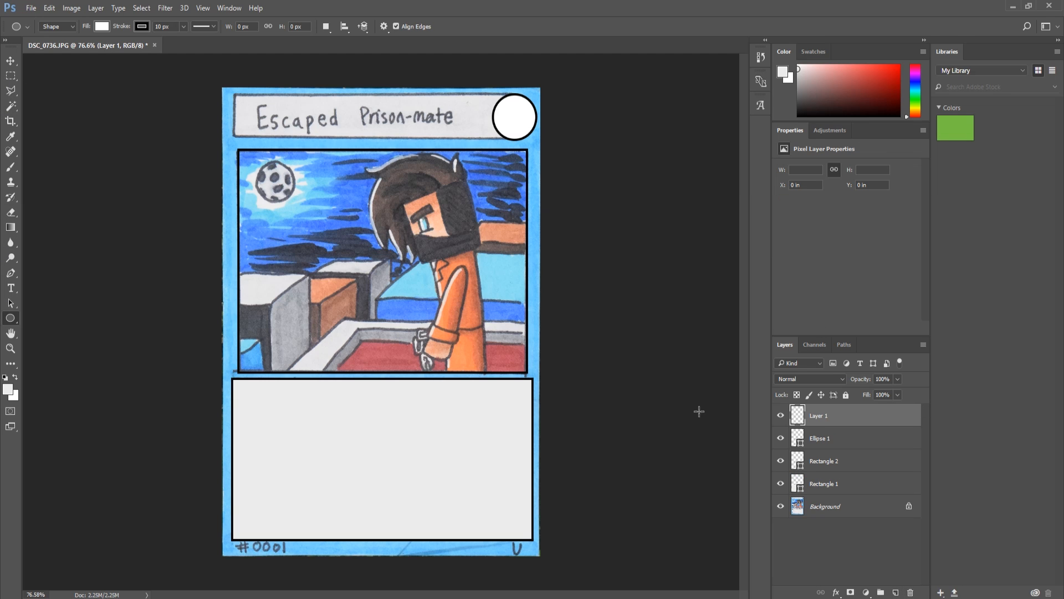
left_click_drag(819, 444, 821, 409)
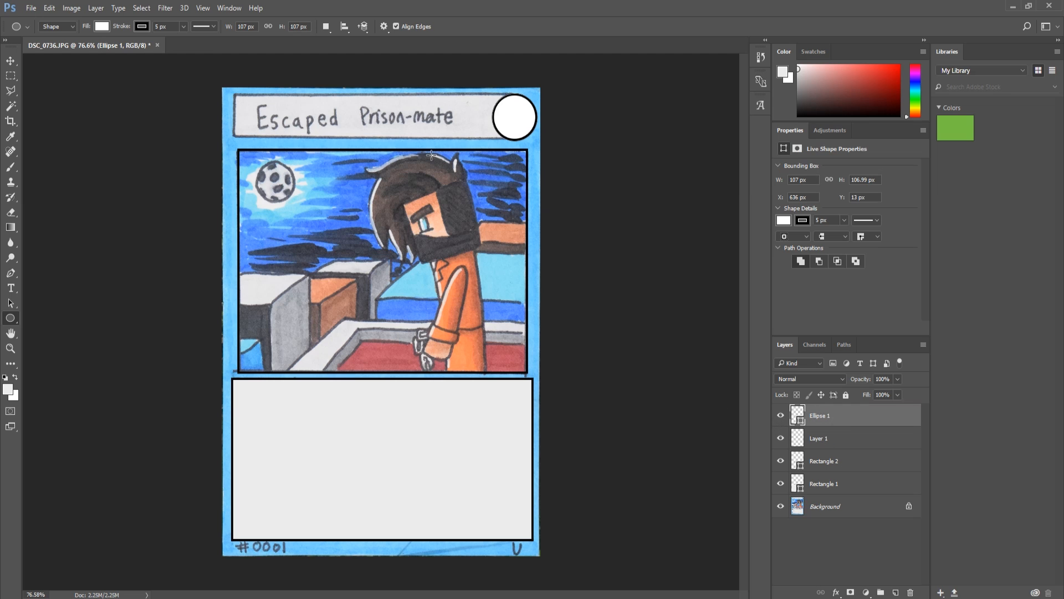
right_click(10, 318)
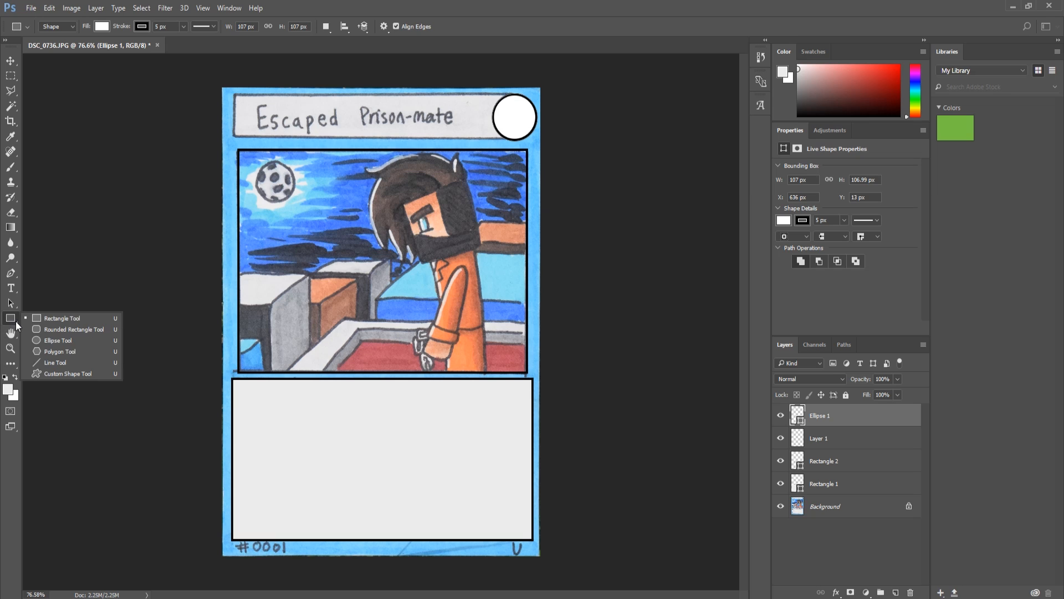
left_click(48, 330)
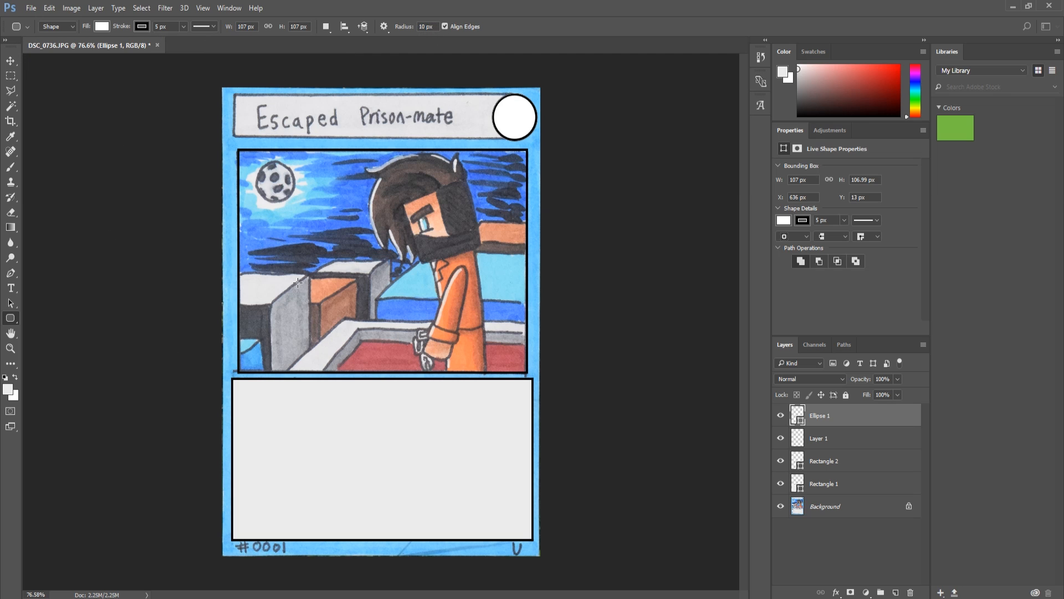
mouse_move(275, 256)
left_mouse_down()
mouse_move(438, 377)
mouse_move(443, 435)
left_mouse_up()
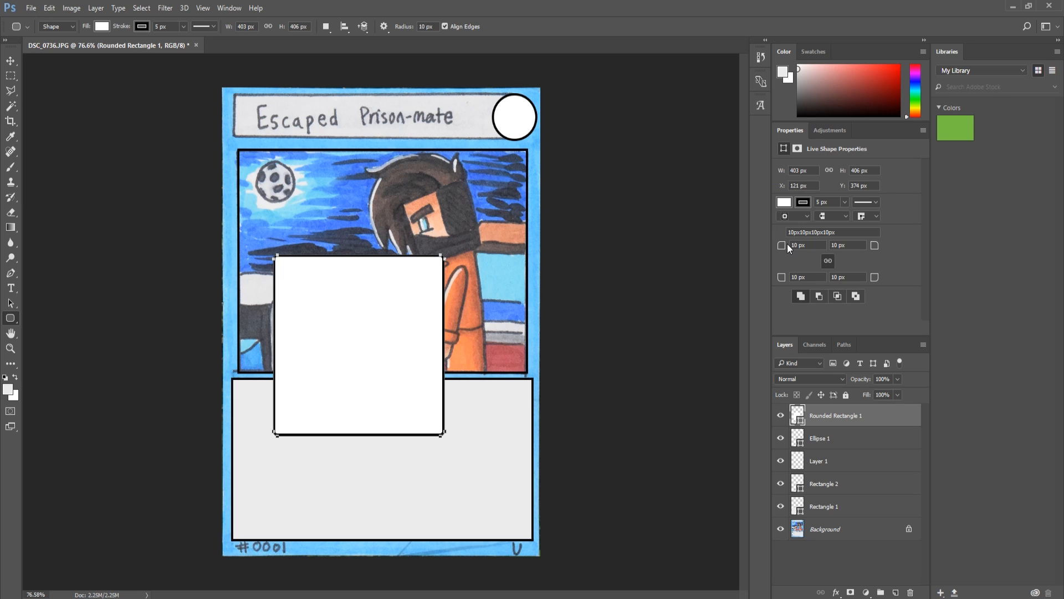
left_click_drag(783, 247, 811, 258)
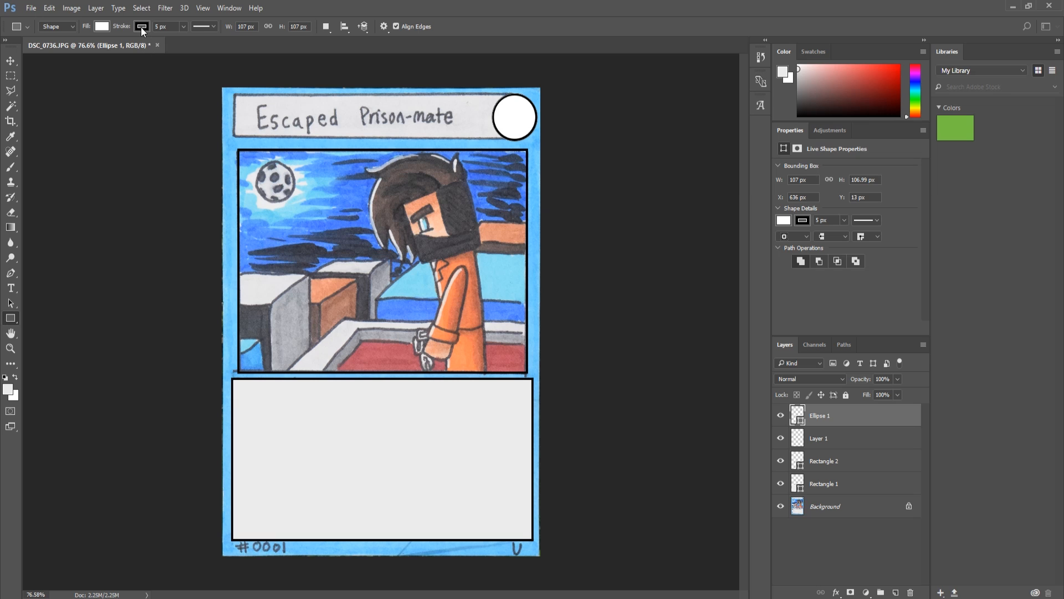
Step: On the blank layer beneath the circle, cover the handwritten name bar with a light gray rectangle with a 5 px black stroke
left_click(105, 26)
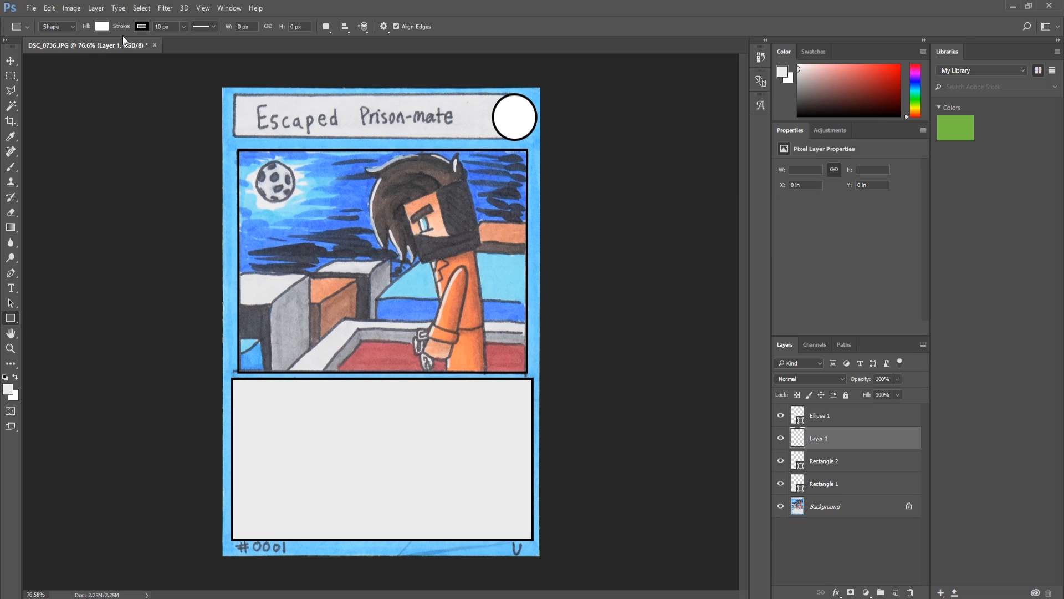
left_click(106, 27)
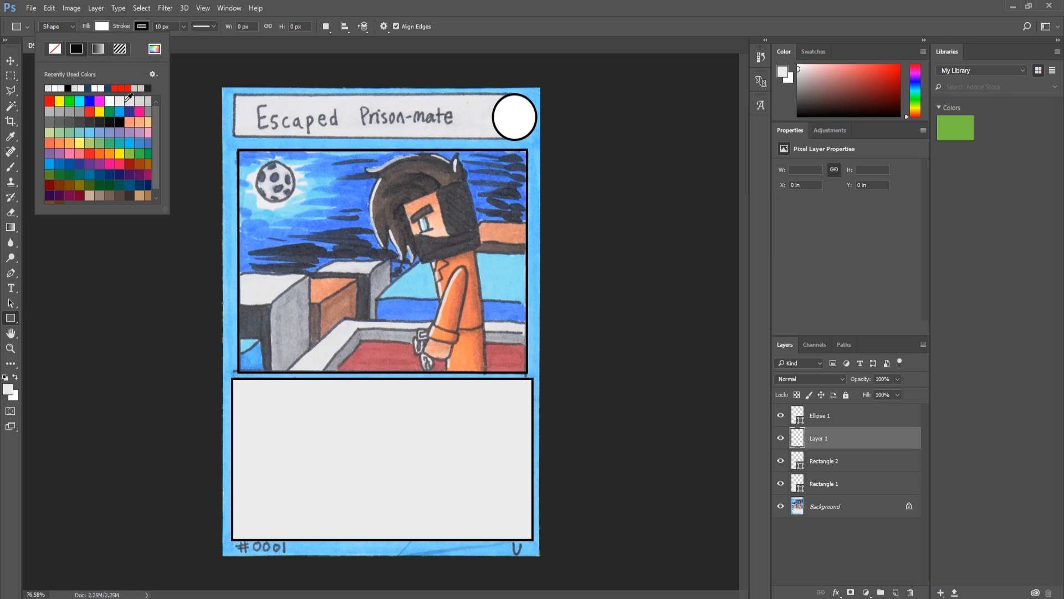
left_click(131, 100)
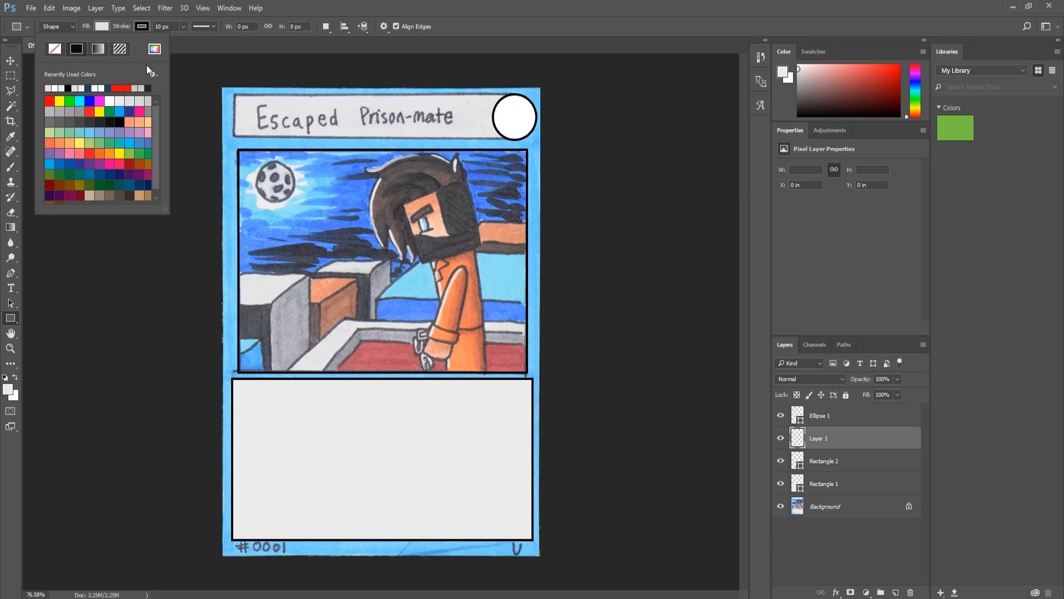
left_click(157, 26)
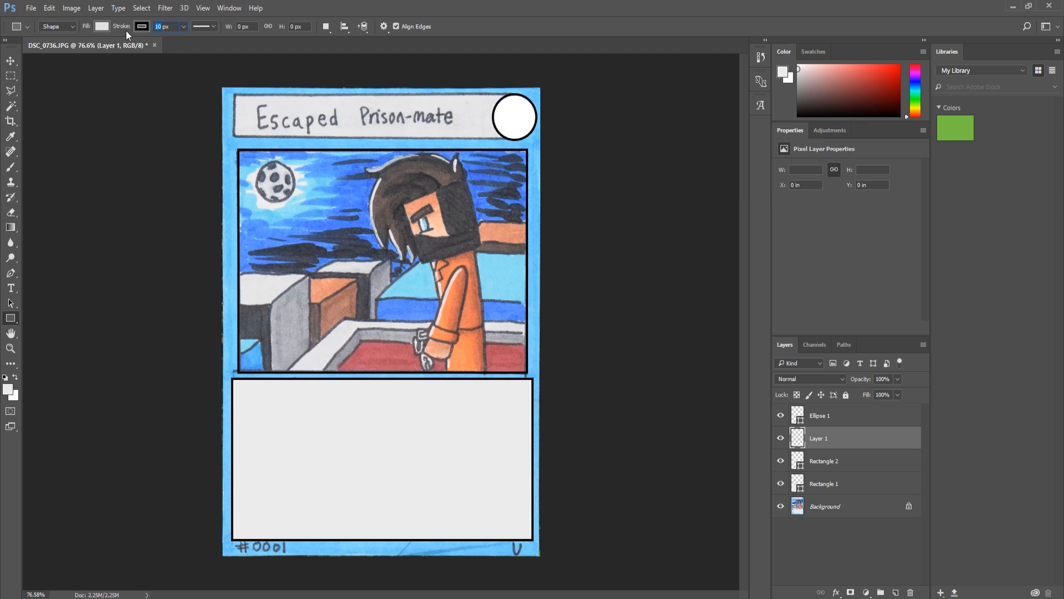
left_click(143, 209)
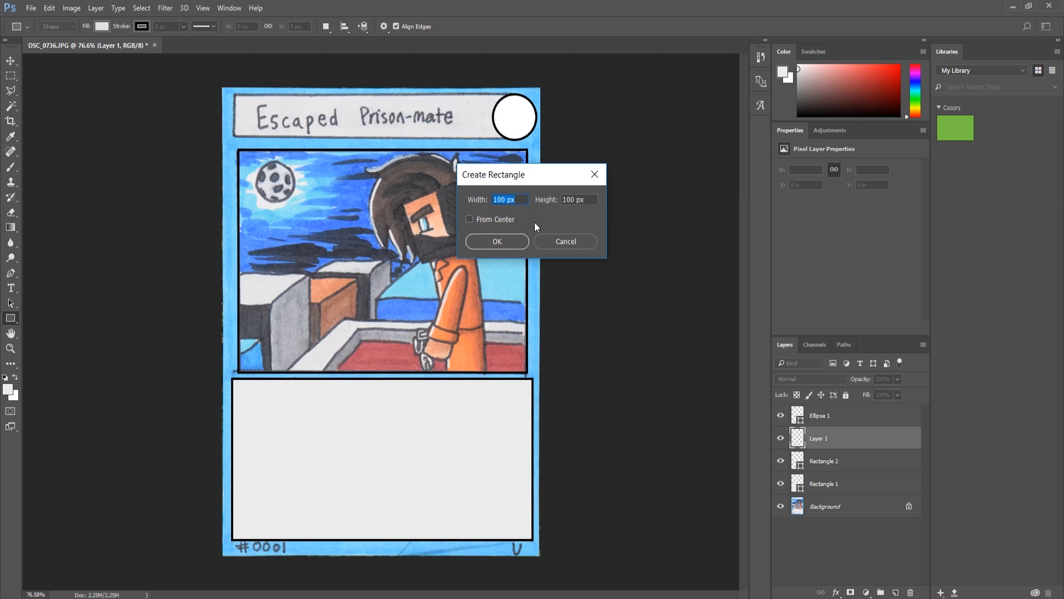
left_click(580, 240)
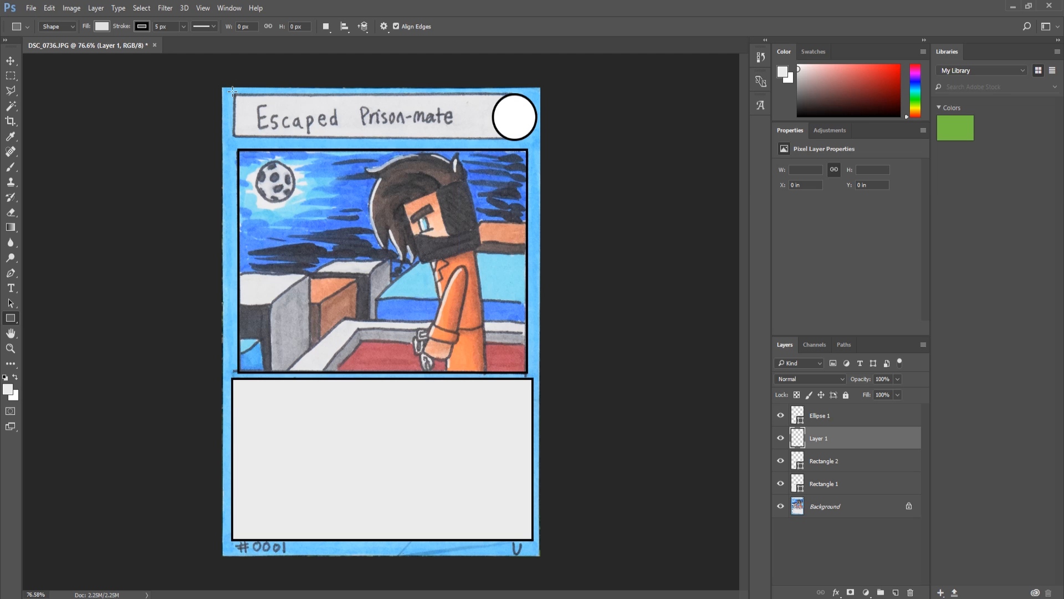
left_click_drag(232, 93, 511, 140)
key("alt+bracketright")
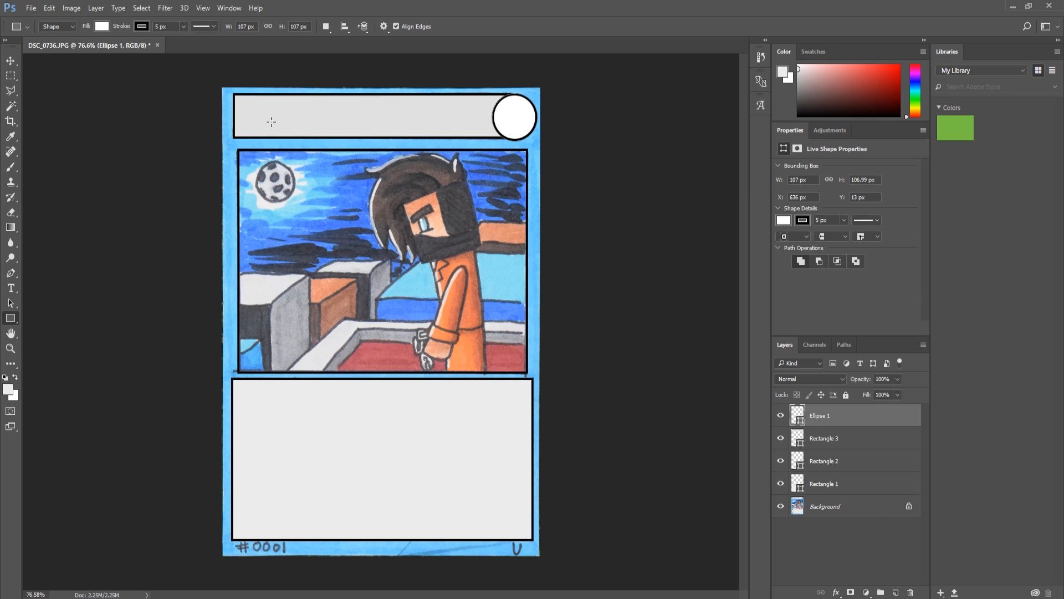
Step: On a new top layer, make a rectangular marquee selection along the illustration's frame and invert the selection
left_click(11, 106)
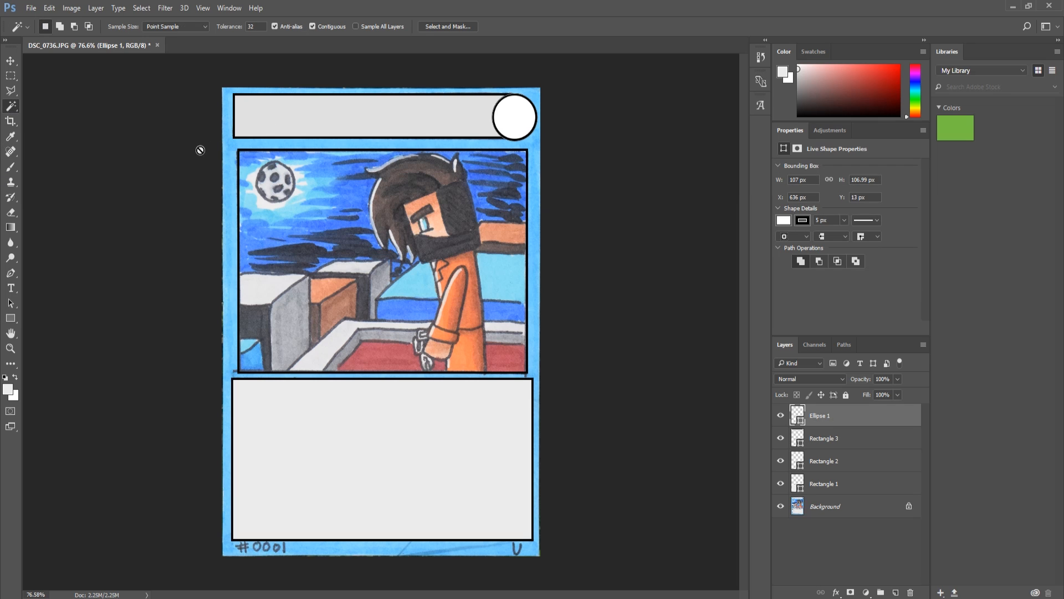
left_click(11, 75)
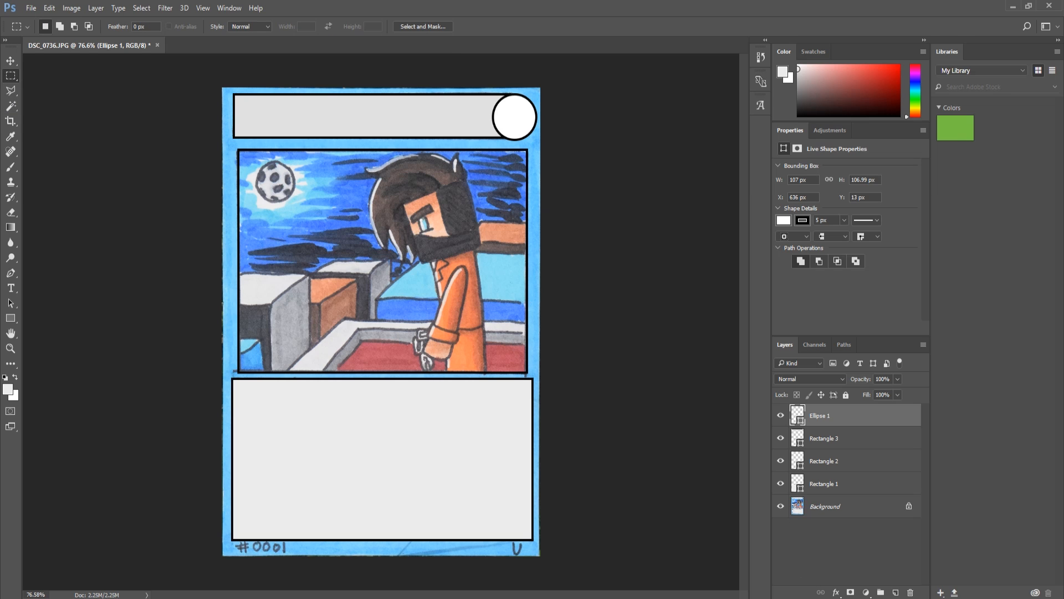
left_click(896, 592)
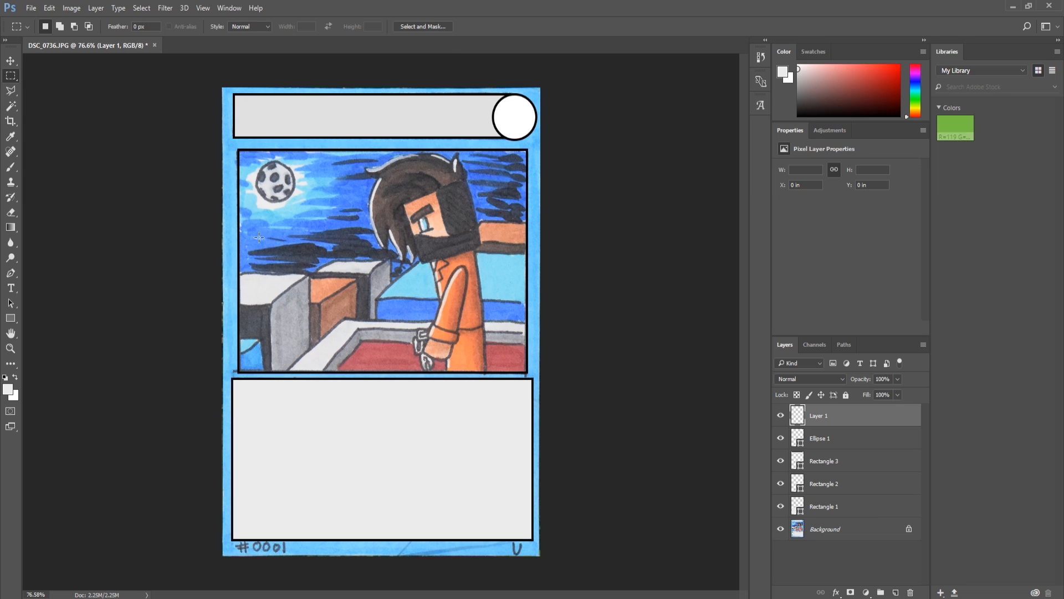
right_click(11, 76)
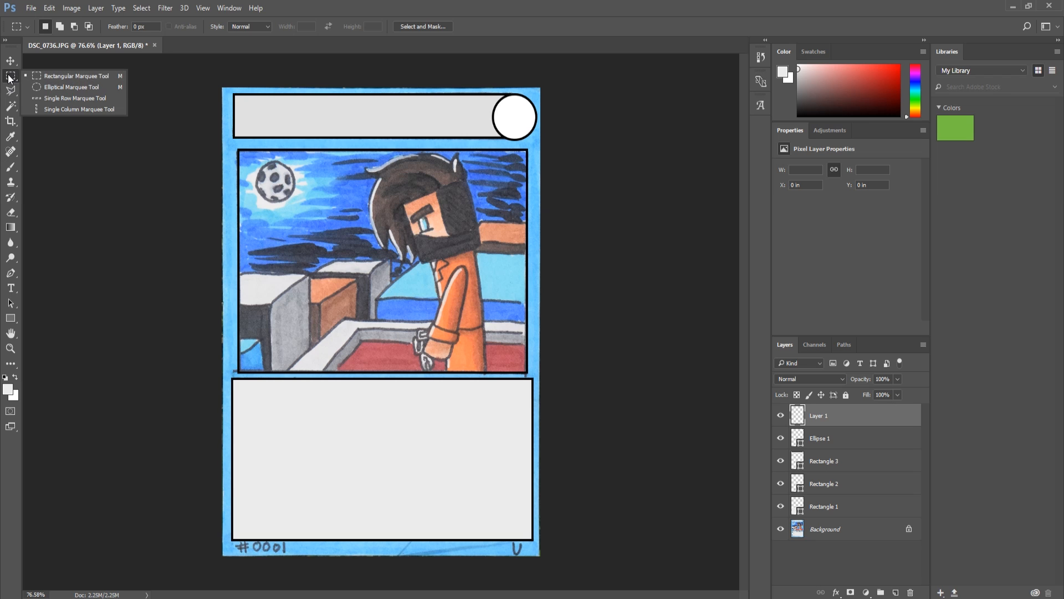
left_click(10, 77)
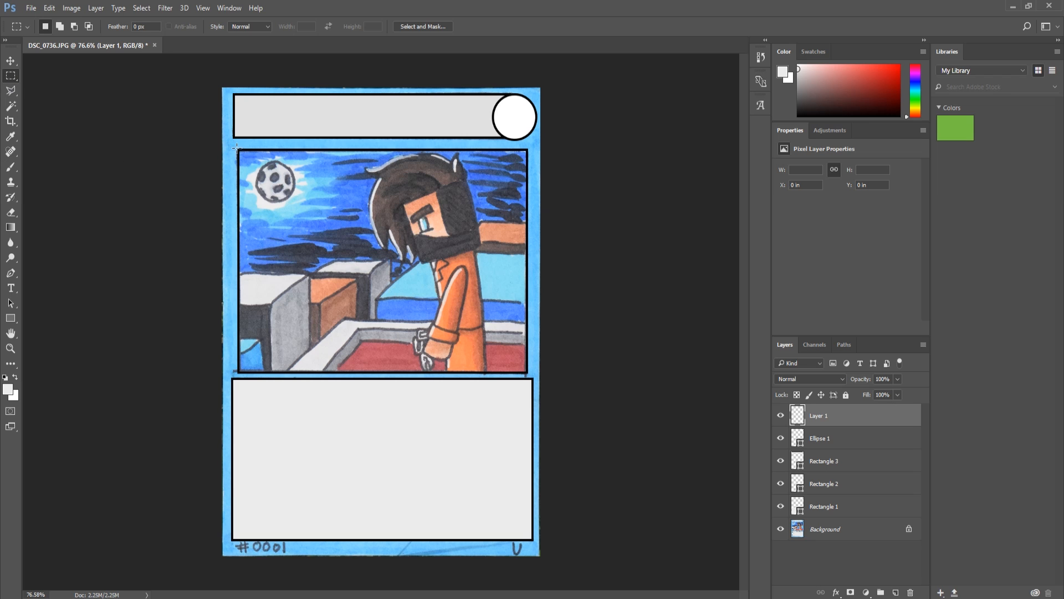
left_click_drag(239, 149, 528, 373)
left_click(140, 8)
left_click(165, 65)
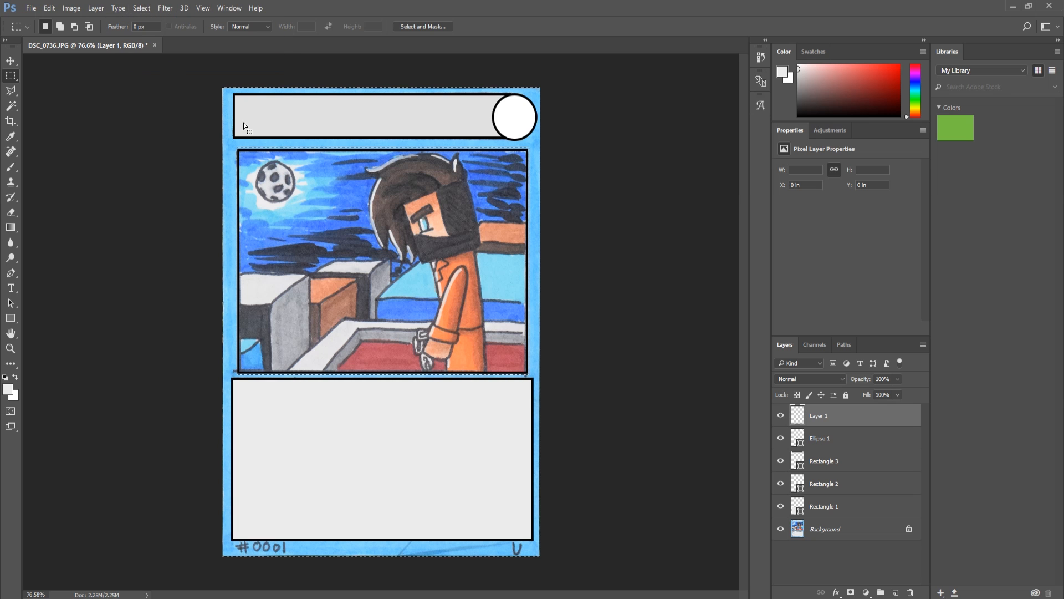
left_click(50, 8)
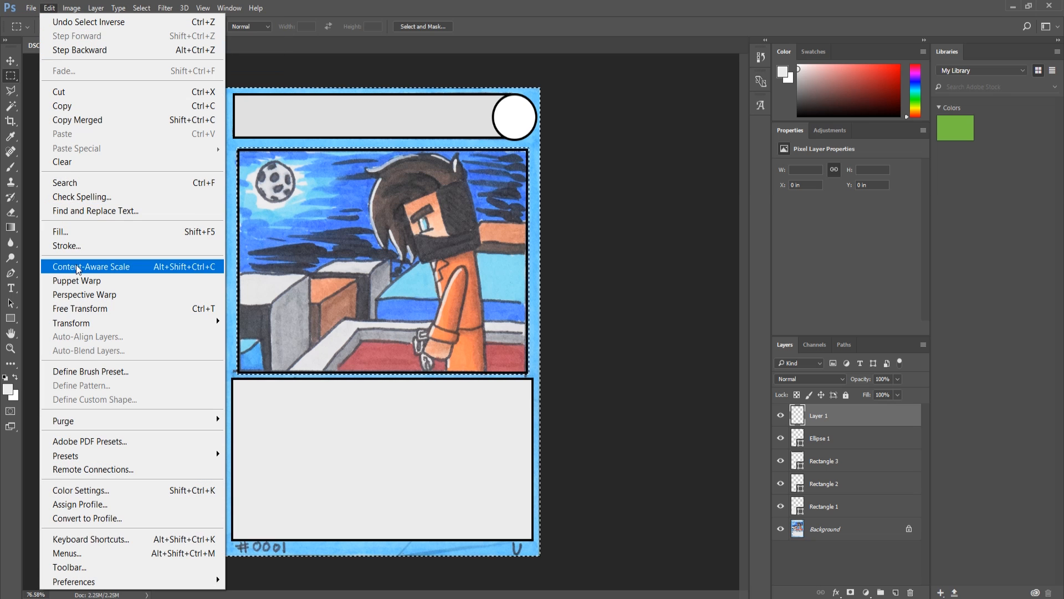
Step: Fill the inverted selection with bright blue (#00c6ff), stack its layer below the frame shapes, and clear the selection
left_click(89, 231)
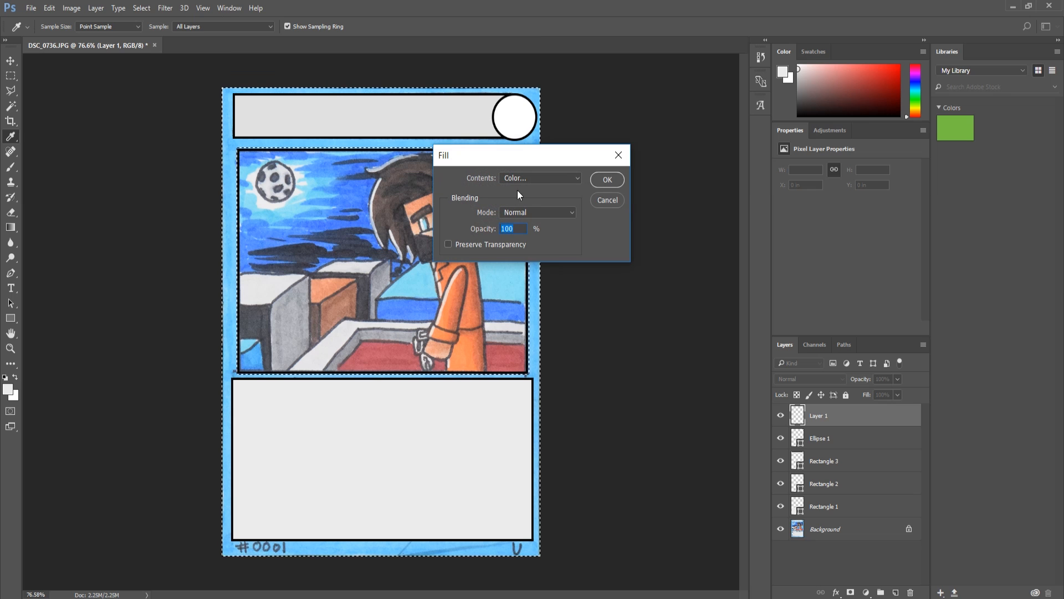
left_click(535, 283)
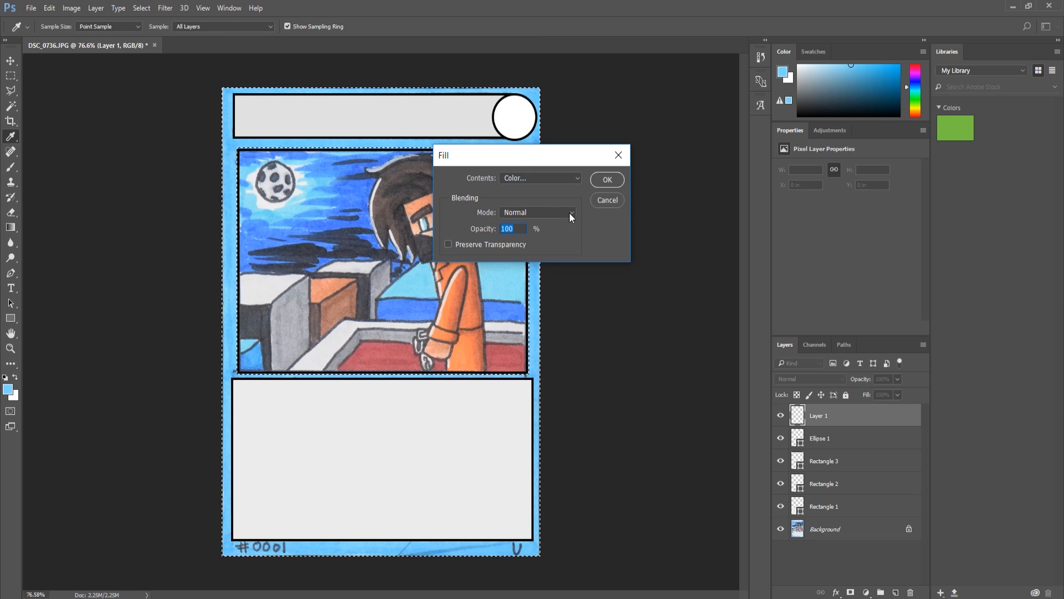
left_click(601, 182)
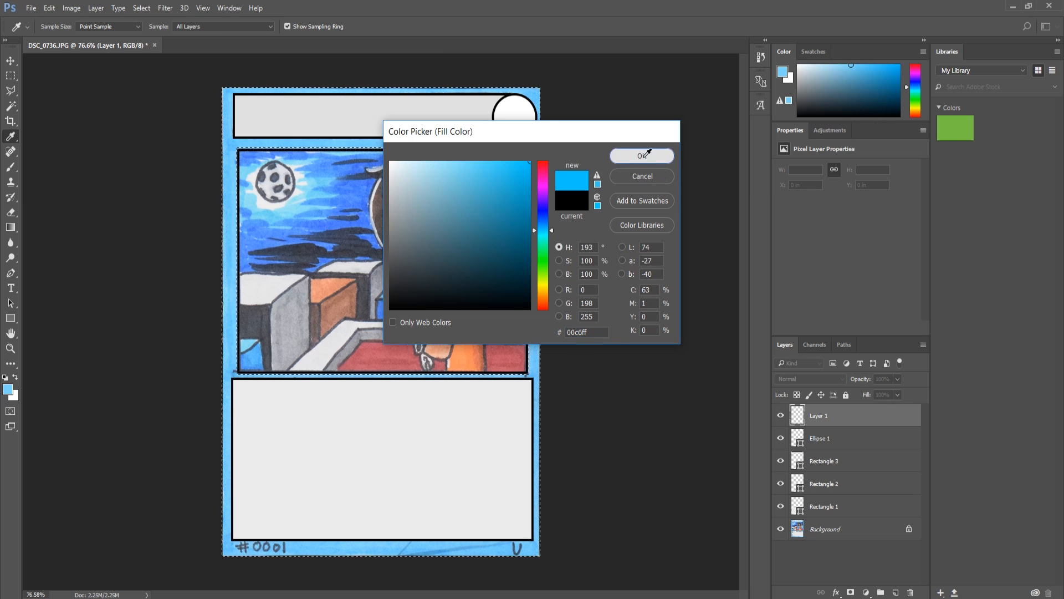
left_click(643, 157)
left_click(603, 179)
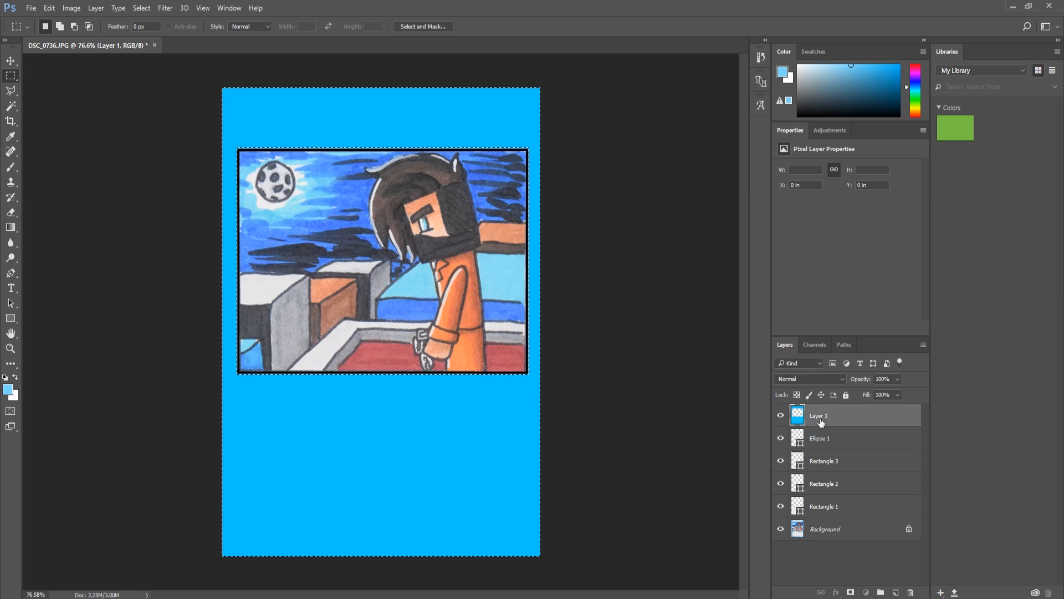
left_click_drag(820, 421, 843, 517)
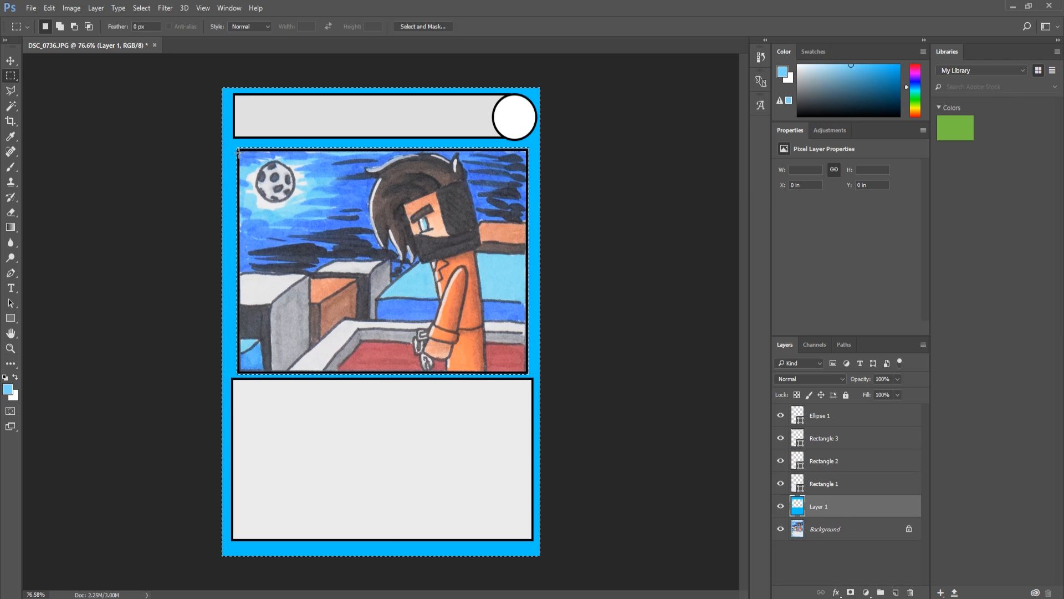
left_click(136, 231)
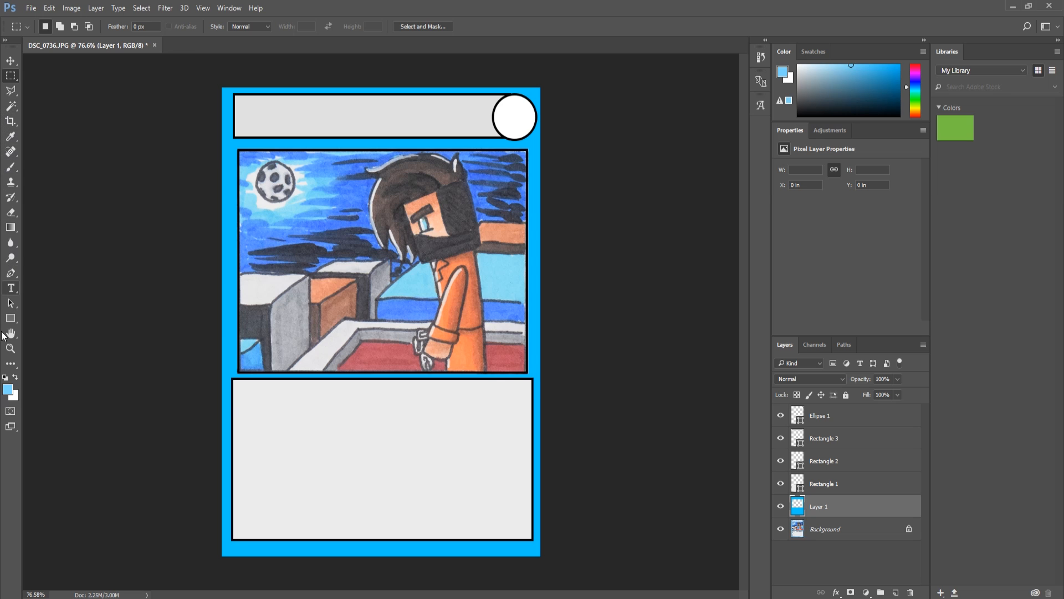
Step: Draw a vertical divider with the Line tool, 10 px wide and about 364 px tall, through the lower text box and stack it above all layers
left_click(11, 166)
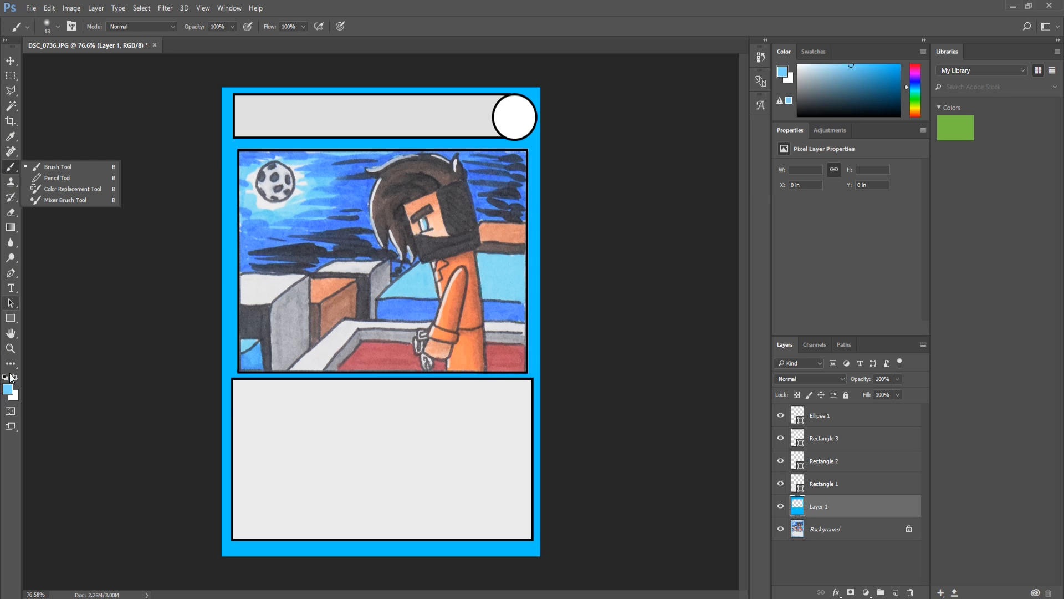
left_click(12, 318)
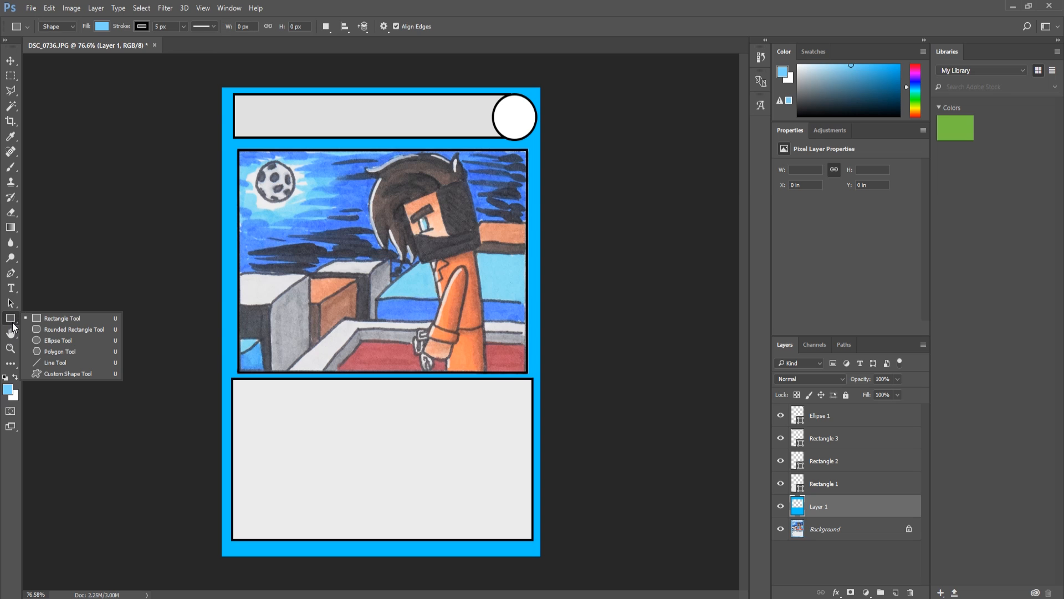
left_click(54, 363)
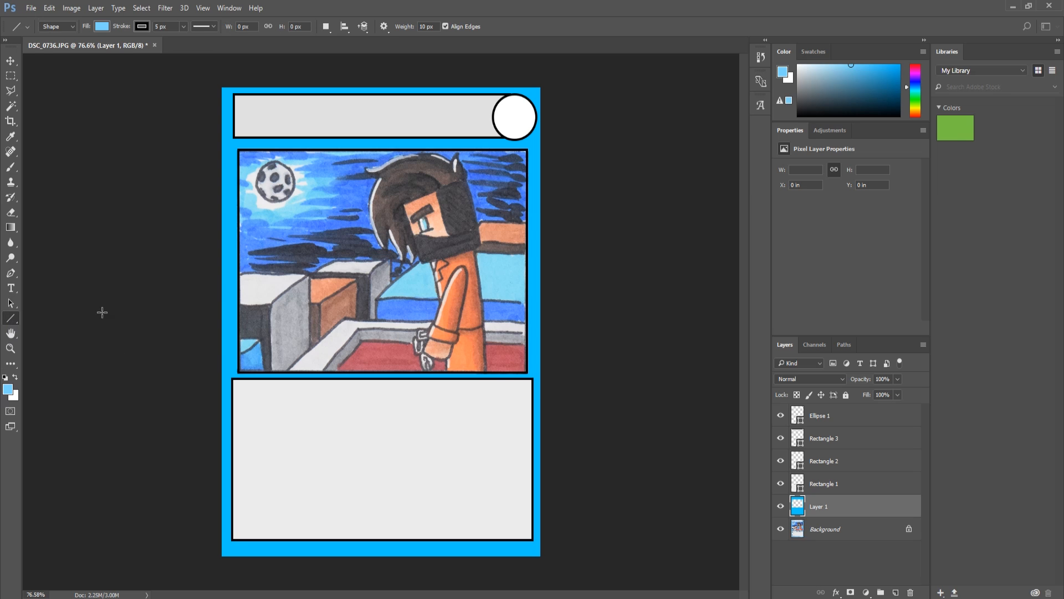
left_click(102, 28)
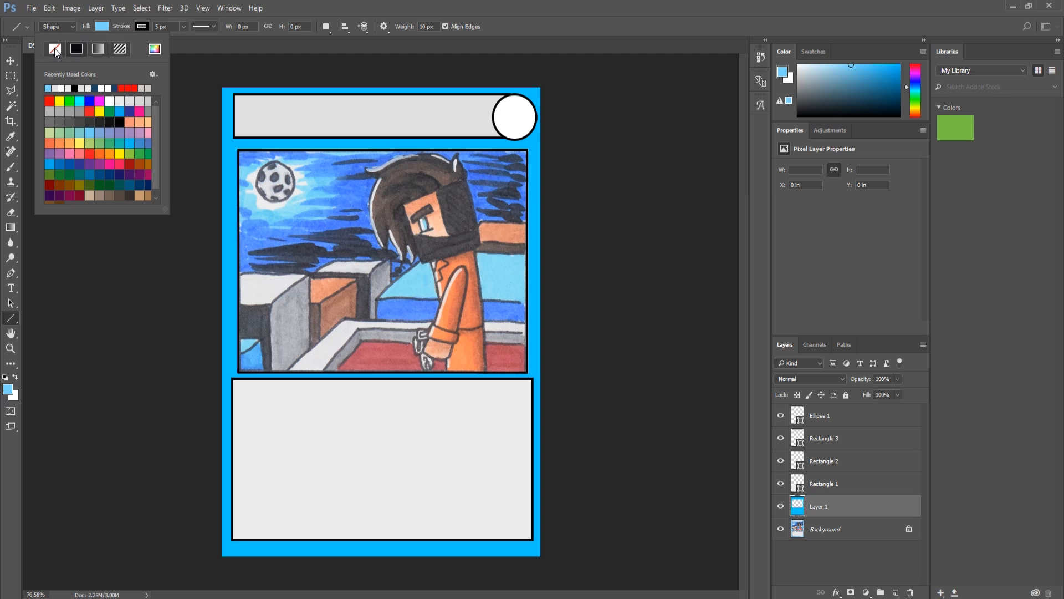
left_click(55, 50)
left_click(188, 54)
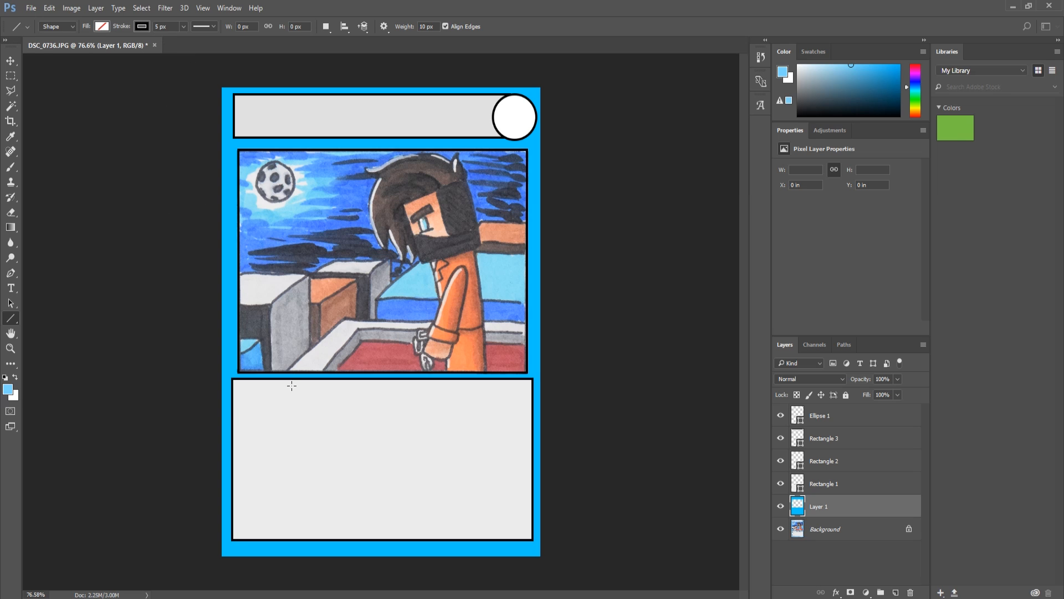
left_click(59, 36)
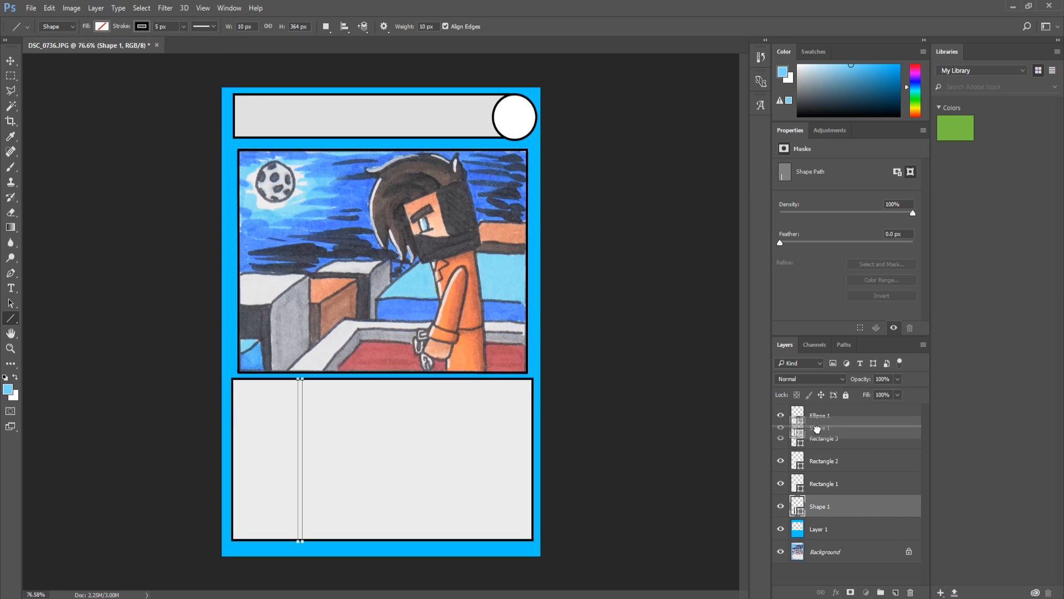
key("ctrl+shift+bracketright")
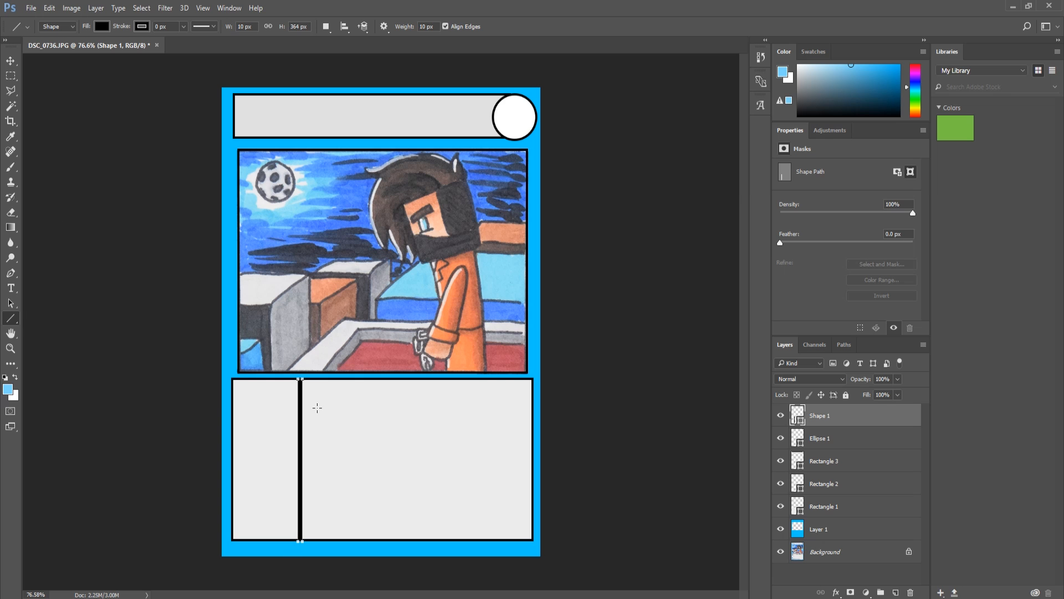
Step: In the blank png.png document, set the image size to 1000 × 1000 pixels
left_click(75, 45)
left_click(264, 49)
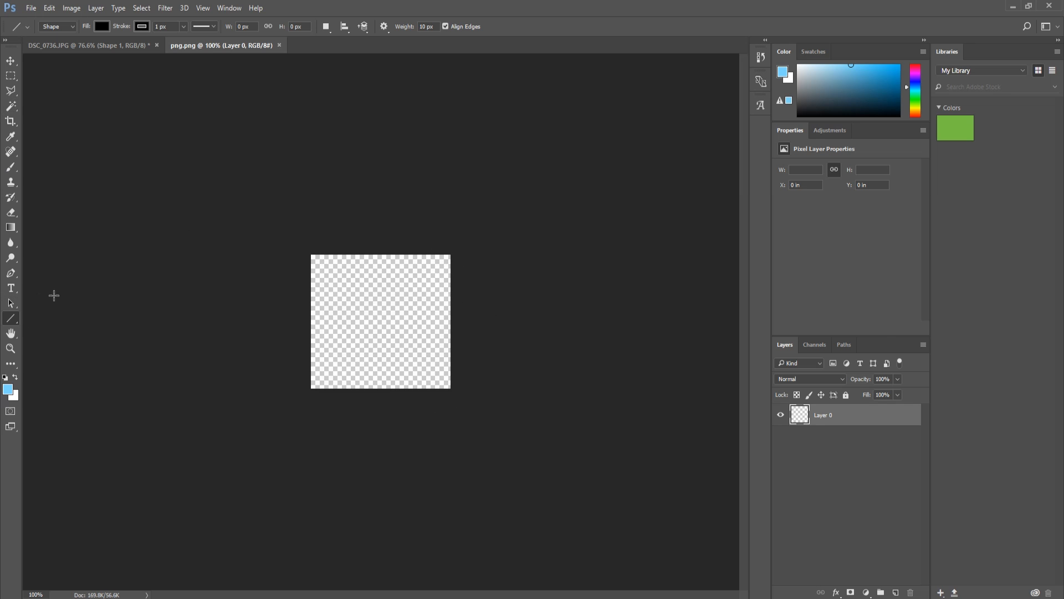
left_click(62, 9)
left_click(123, 115)
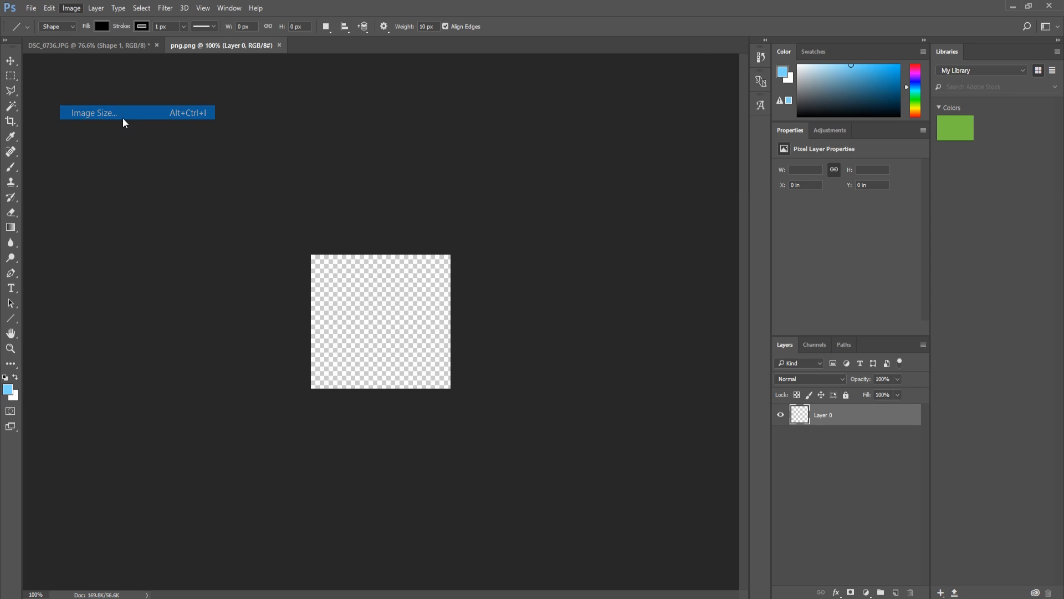
left_click(643, 215)
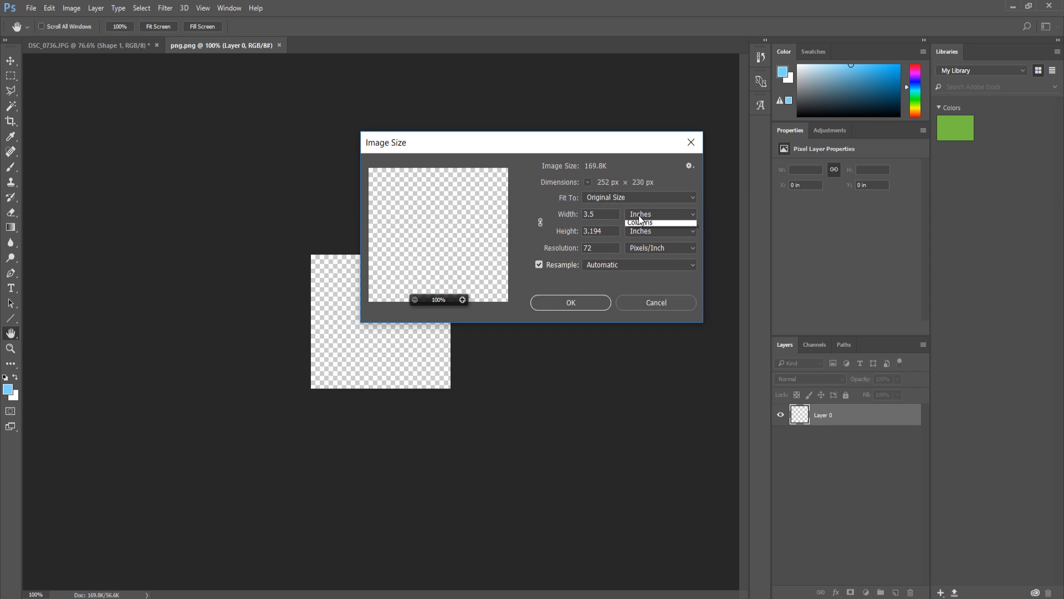
left_click(630, 233)
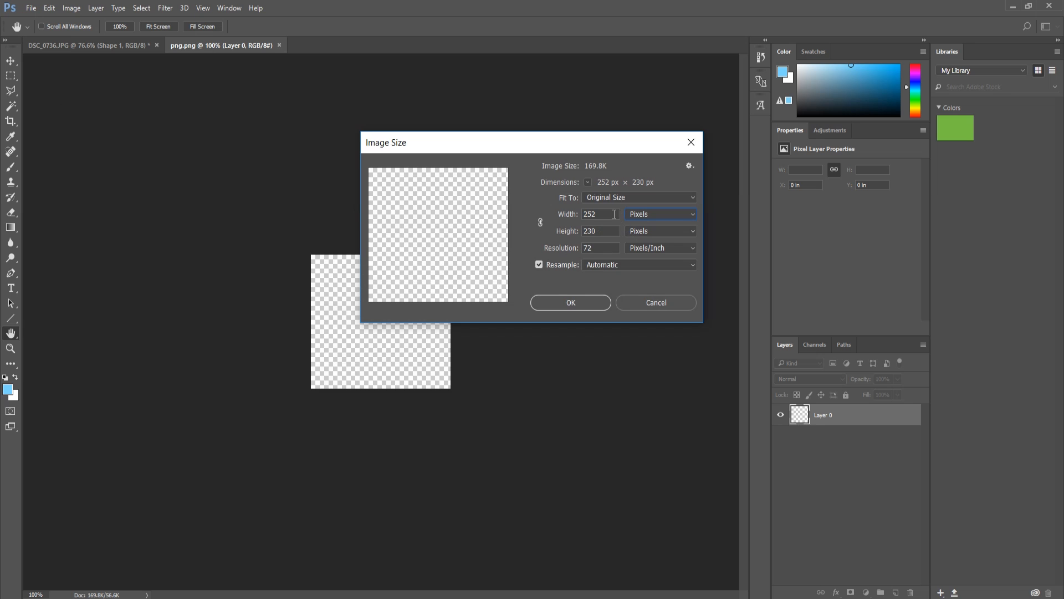
double_click(614, 214)
type("1000")
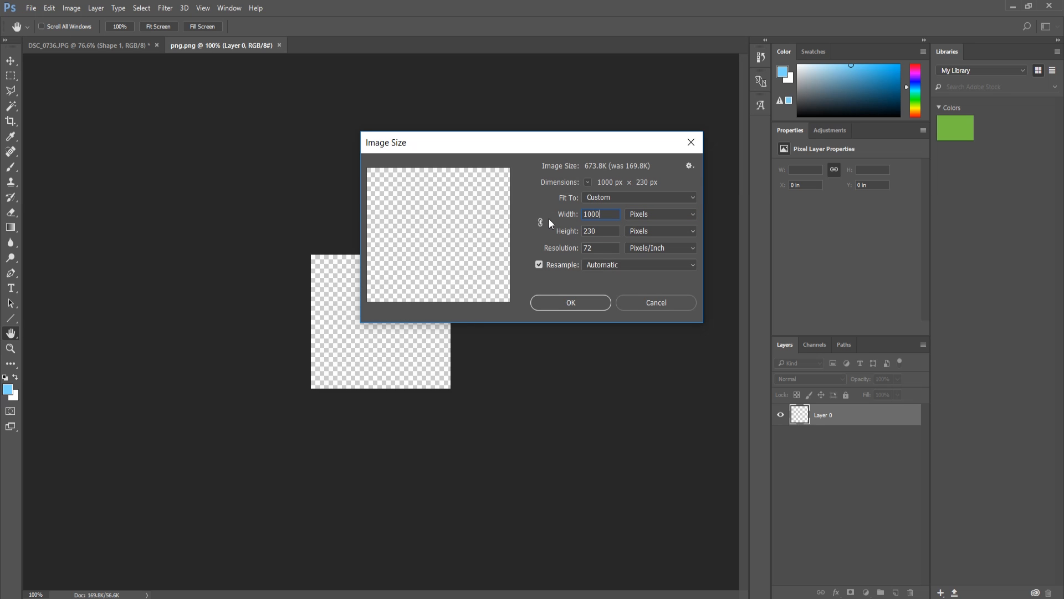
type("1000")
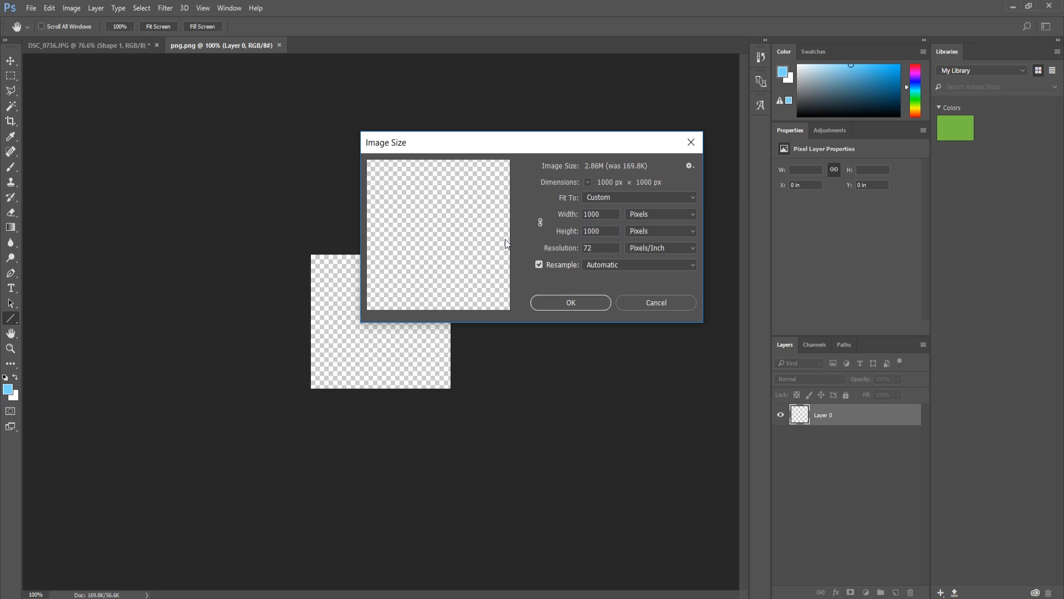
key("Return")
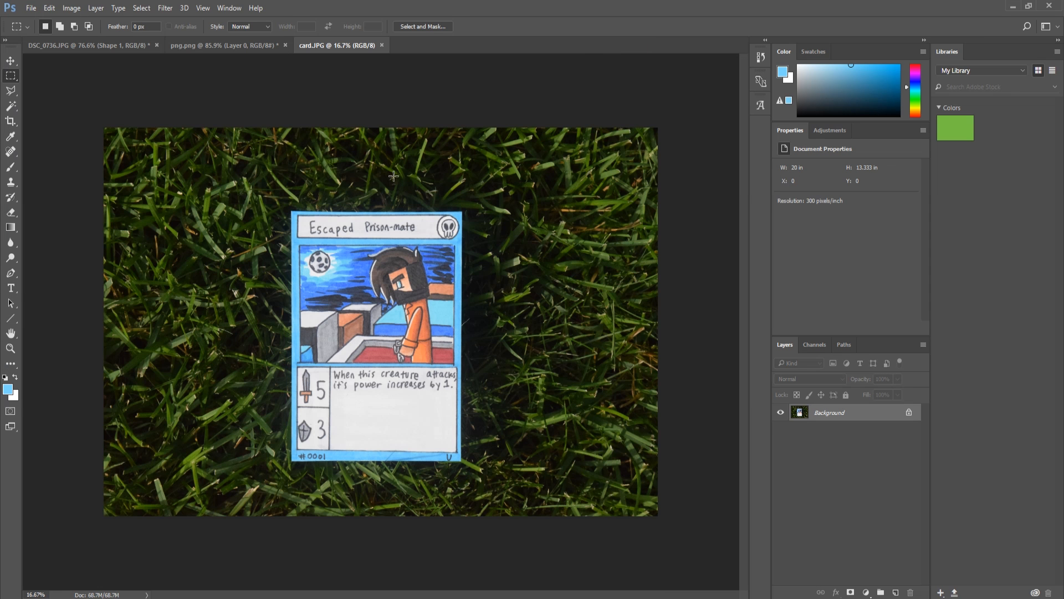
Step: Crop the card.JPG photo tightly around the sword icon, to about 0.51 × 1.26 in, leaving out the surrounding frame lines
left_click(235, 46)
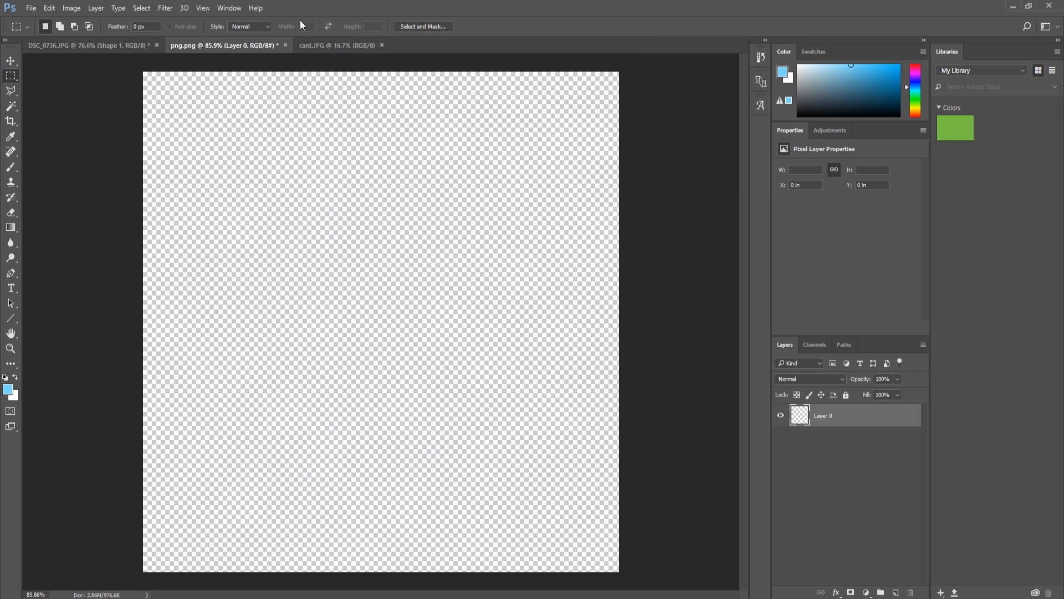
left_click(334, 45)
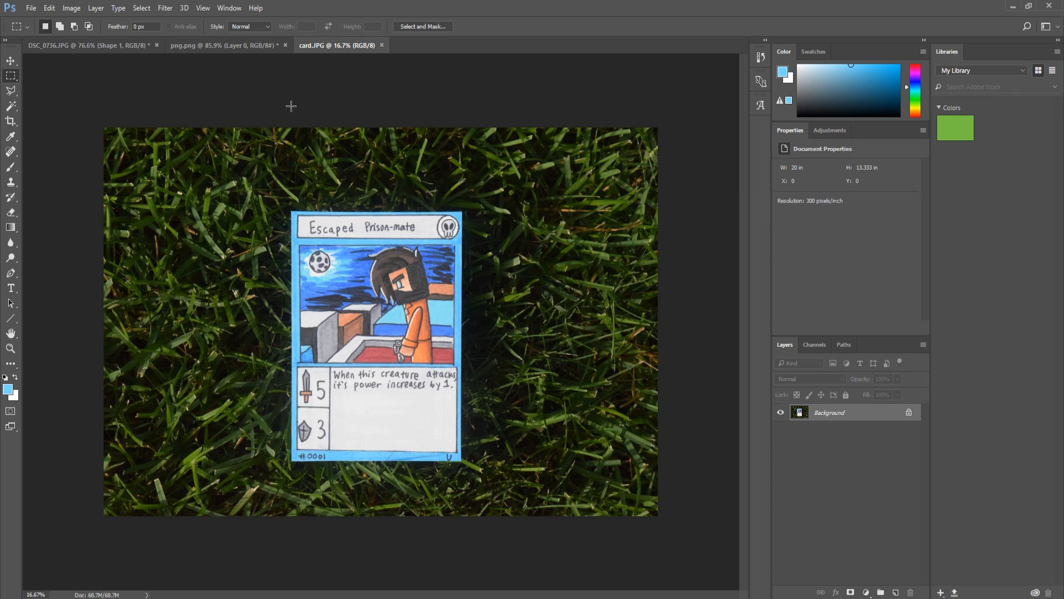
left_click(12, 121)
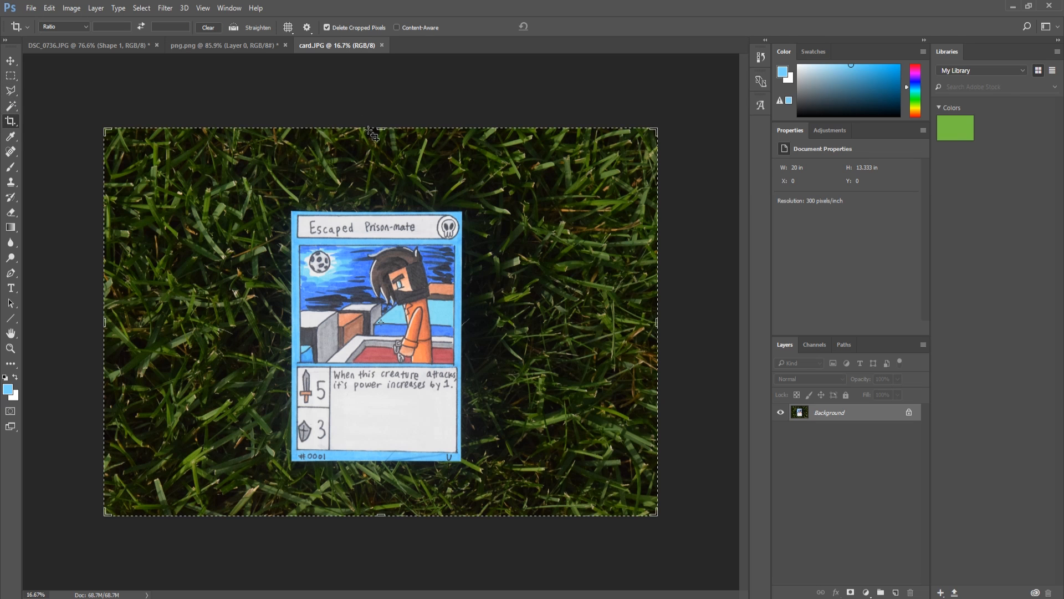
left_click_drag(379, 130, 356, 260)
left_click(344, 350)
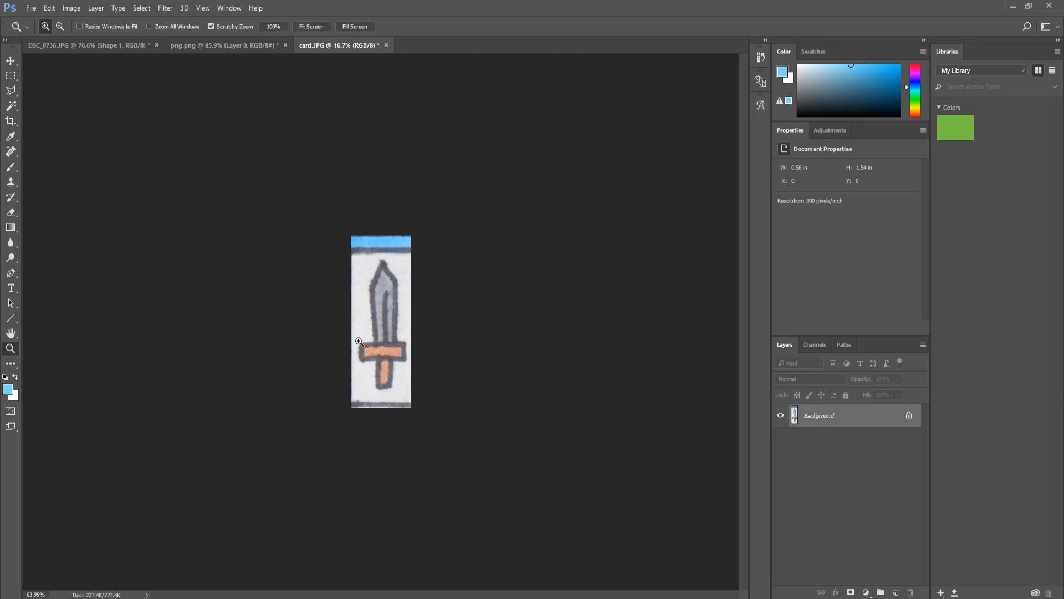
left_click(333, 331)
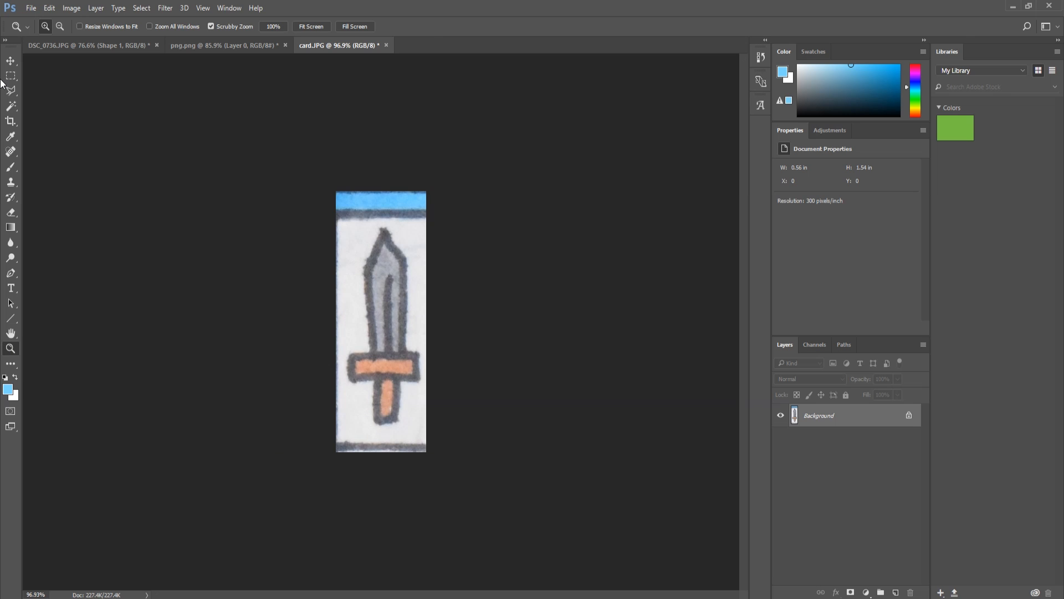
left_click(12, 121)
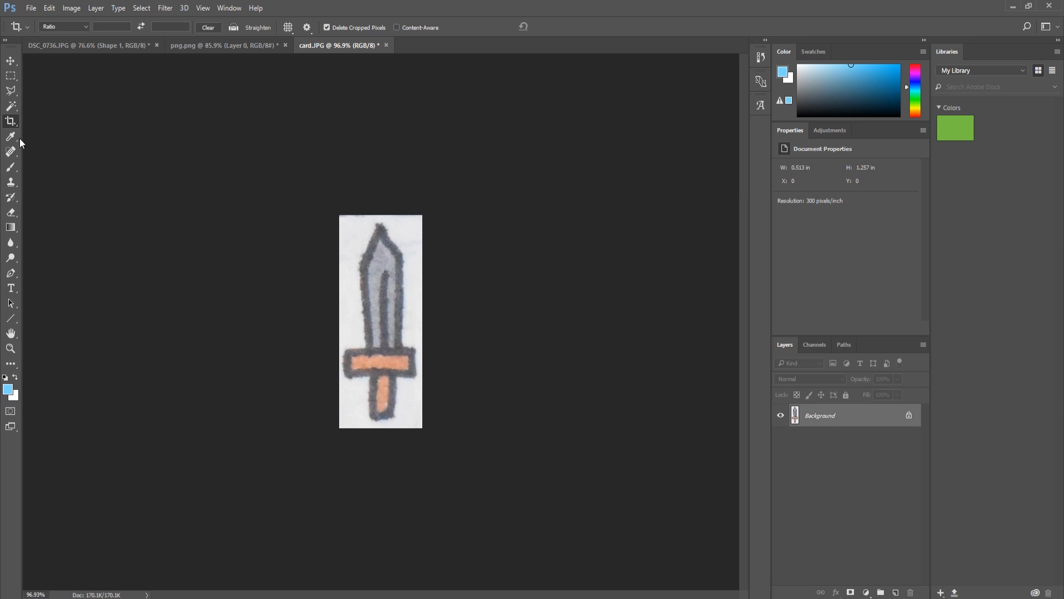
Step: Select the whole cropped sword image and copy it into the png.png document as a new layer
left_click(11, 76)
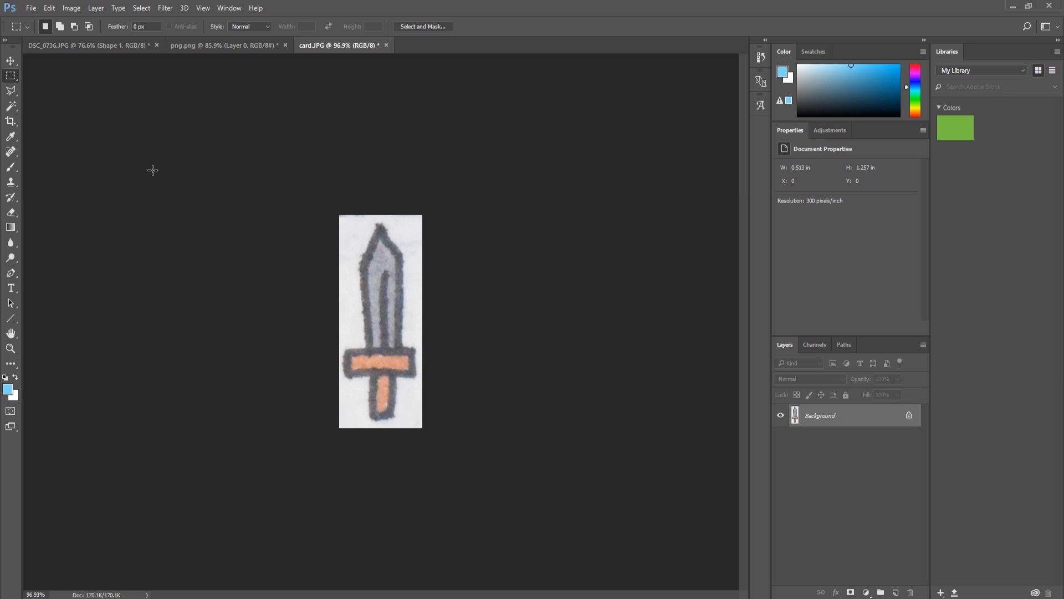
left_click_drag(314, 176, 546, 497)
left_click(218, 49)
key("ctrl+v")
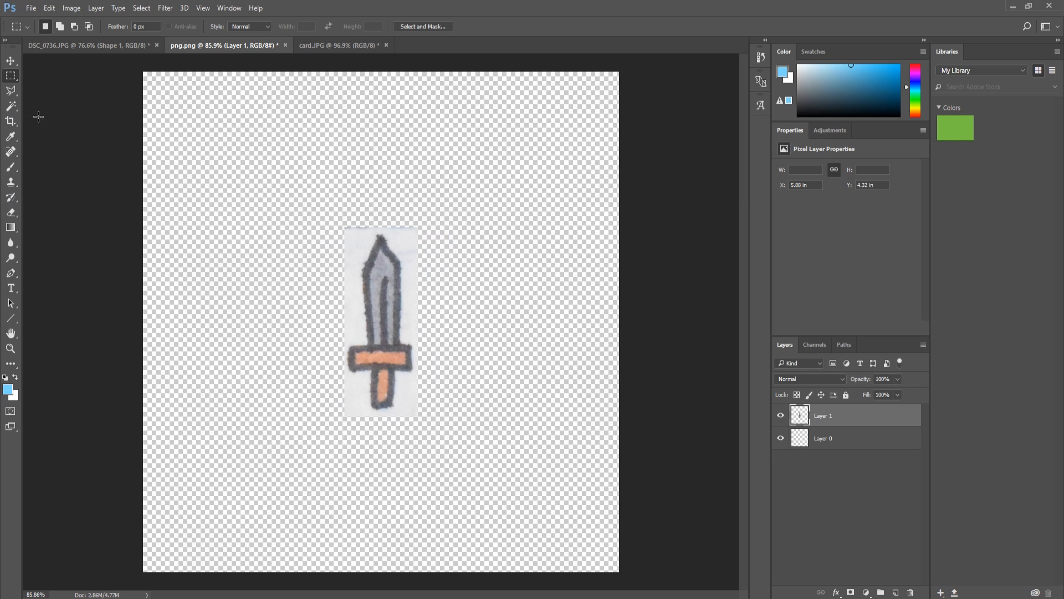
Step: Select the white background around the sword with the Magic Wand, erase it to transparency, and deselect
left_click(11, 109)
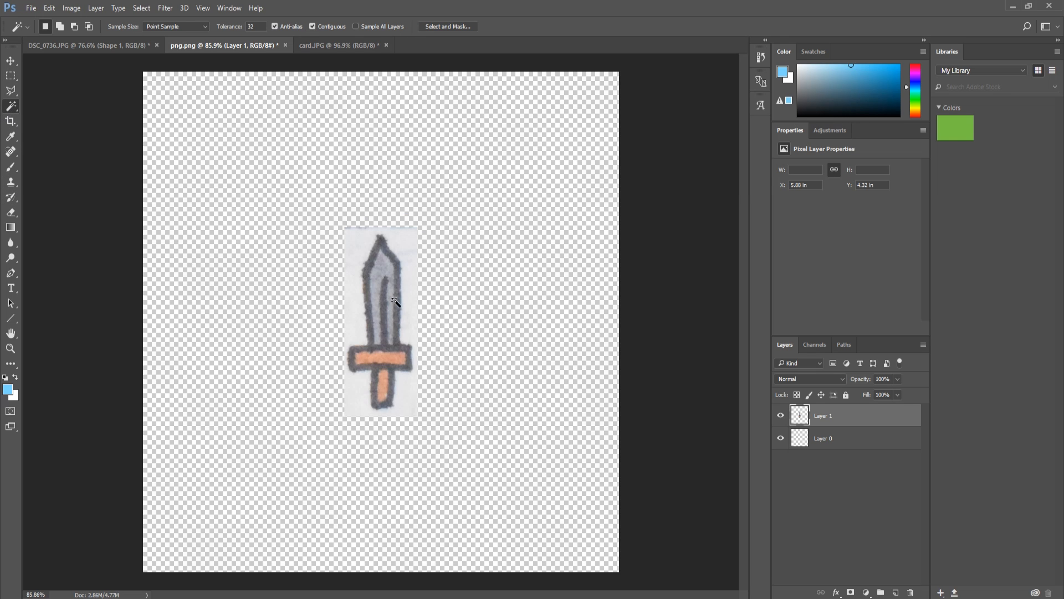
left_click(361, 237)
left_click(11, 213)
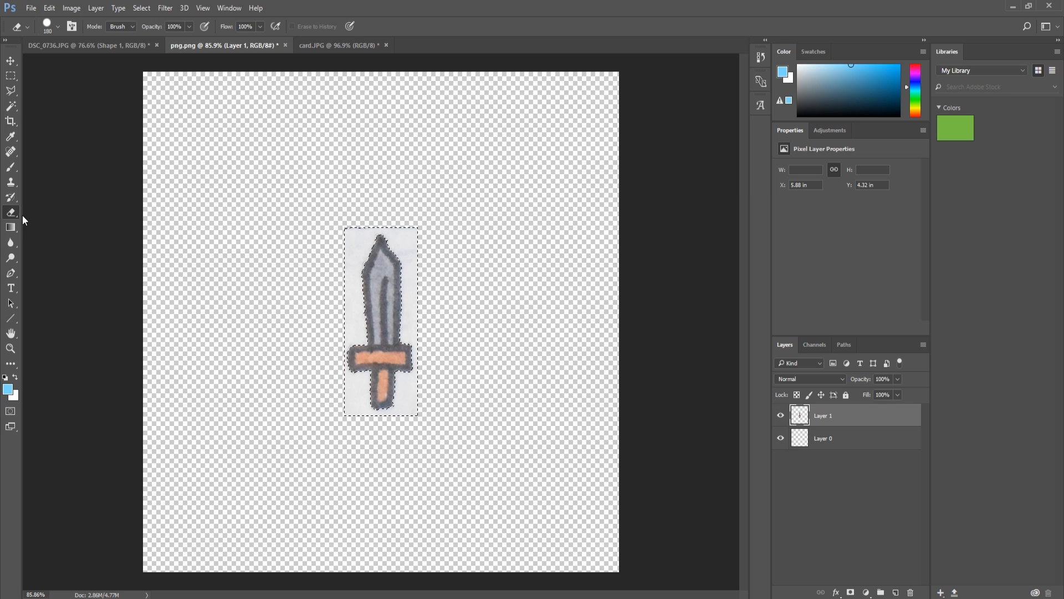
mouse_move(333, 268)
left_mouse_down()
mouse_move(344, 238)
mouse_move(333, 357)
mouse_move(384, 396)
mouse_move(415, 328)
mouse_move(404, 233)
mouse_move(345, 233)
mouse_move(434, 317)
left_mouse_up()
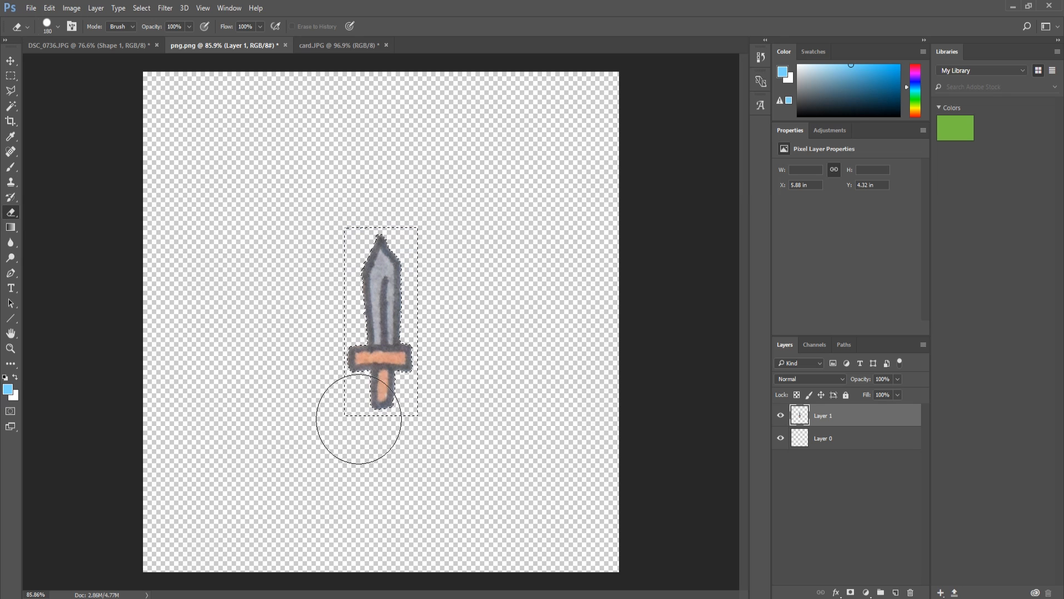
left_click(12, 79)
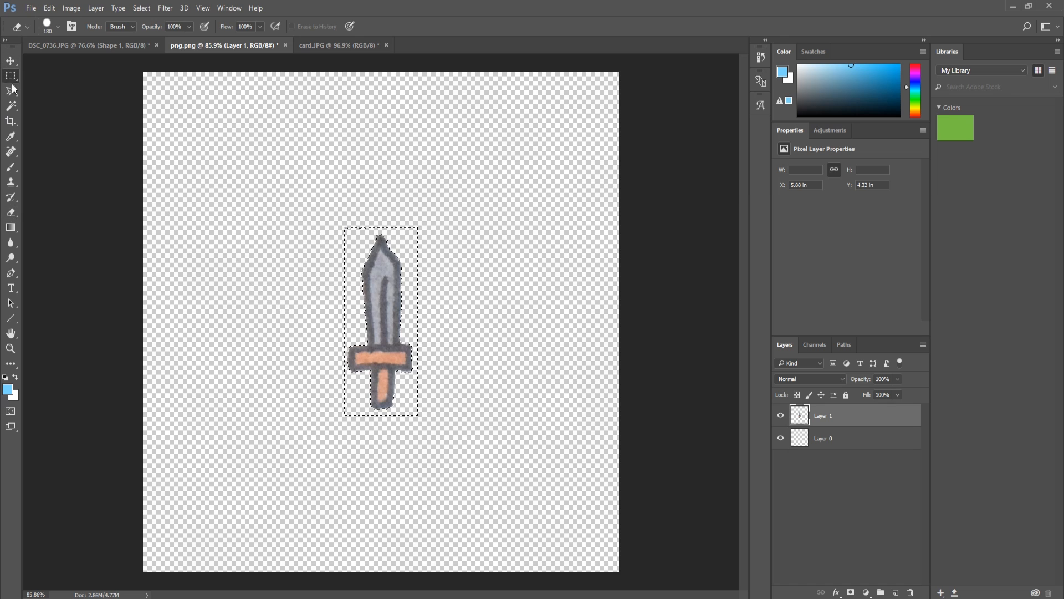
left_click(32, 8)
mouse_move(71, 8)
left_click(331, 168)
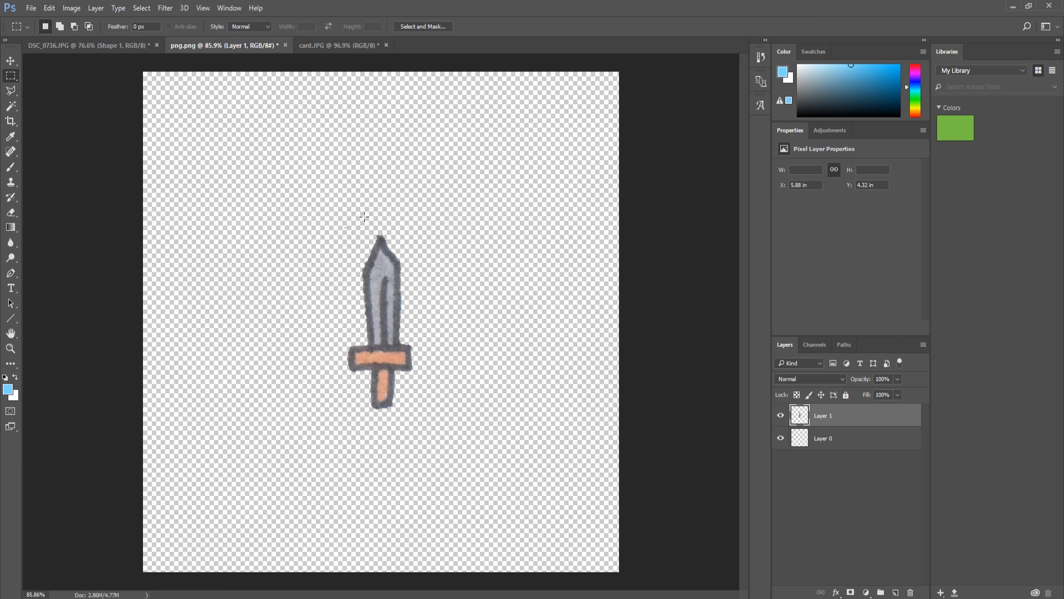
Step: Darken the sword layer with a Brightness/Contrast adjustment
left_click(73, 8)
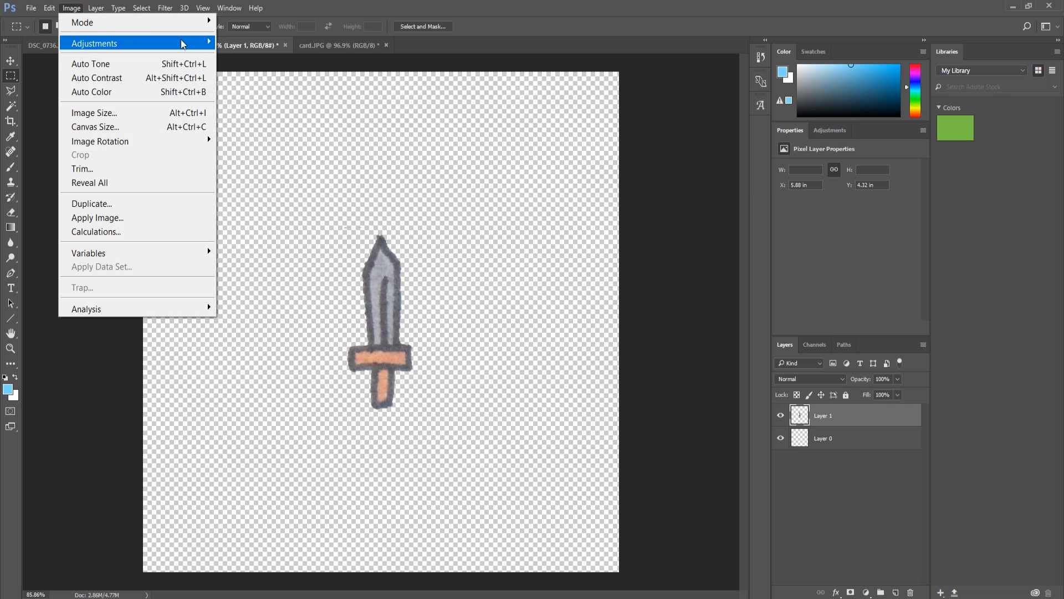
left_click(232, 44)
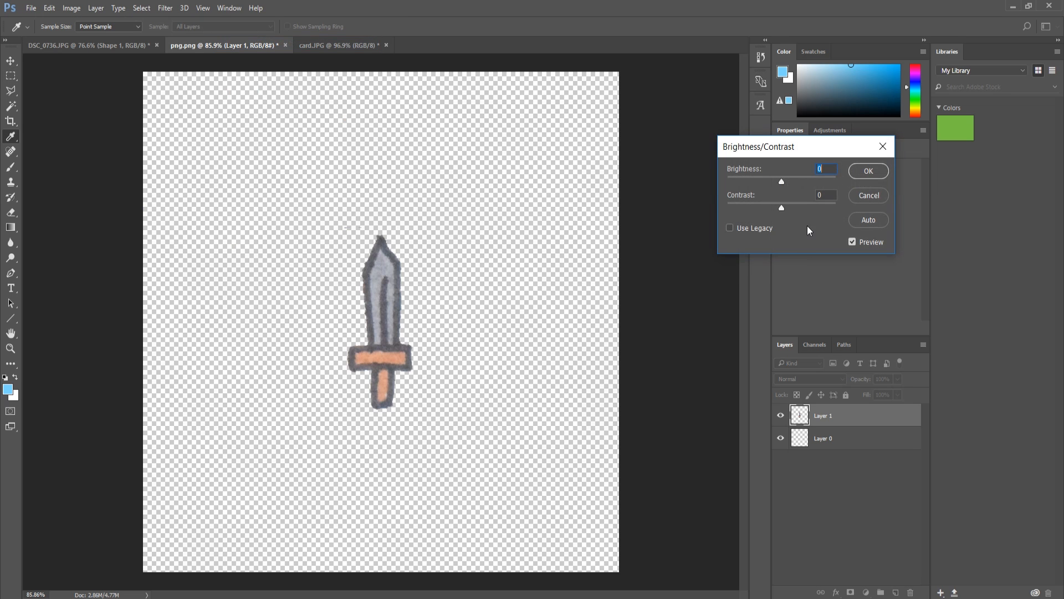
left_click_drag(790, 184, 776, 188)
key("Return")
Step: Select the area around the darkened sword and copy it into the DSC_0736.JPG card as a new layer
key("m")
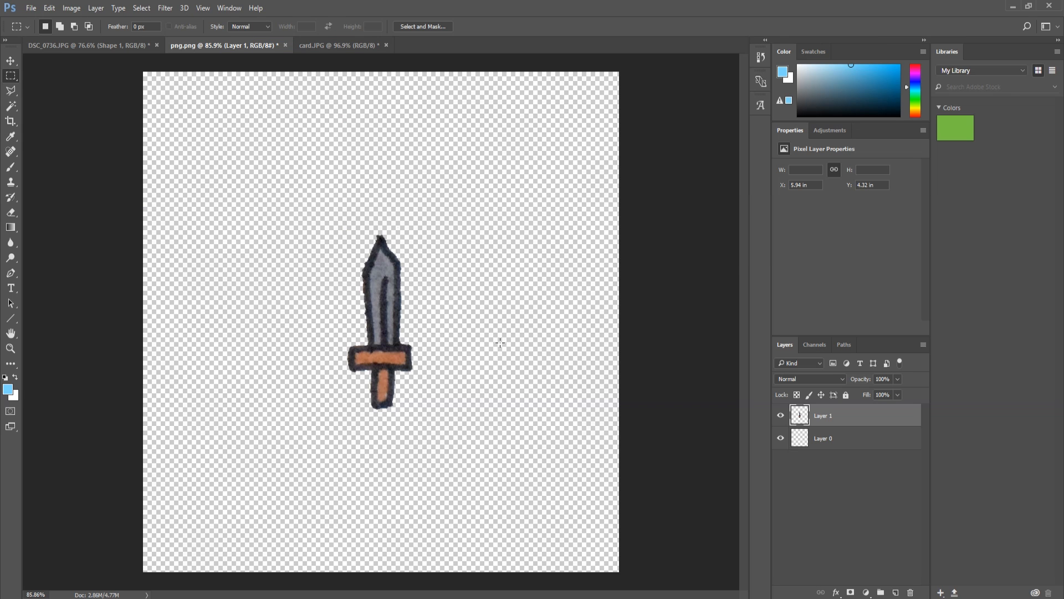
left_click_drag(309, 222, 444, 424)
left_click(129, 50)
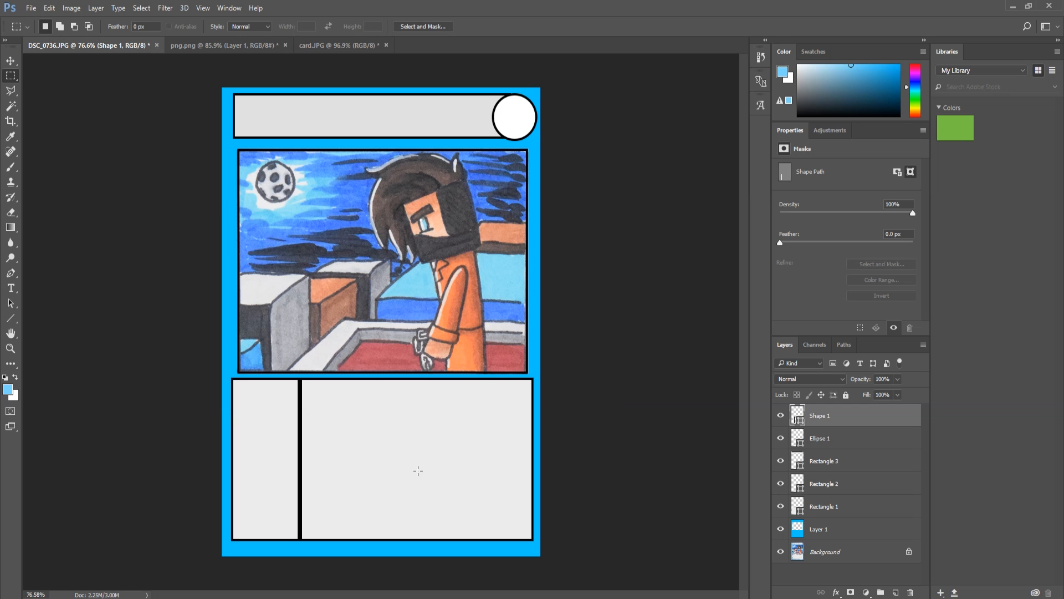
key("ctrl+v")
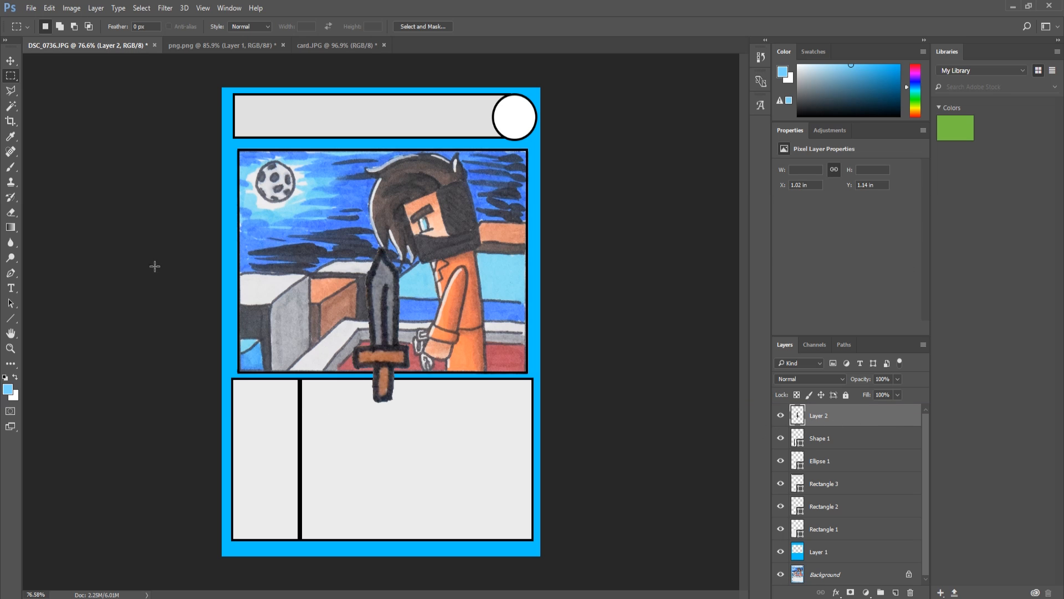
Step: Scale the pasted sword down with Free Transform and place it in the upper part of the card's narrow lower box
left_click(52, 11)
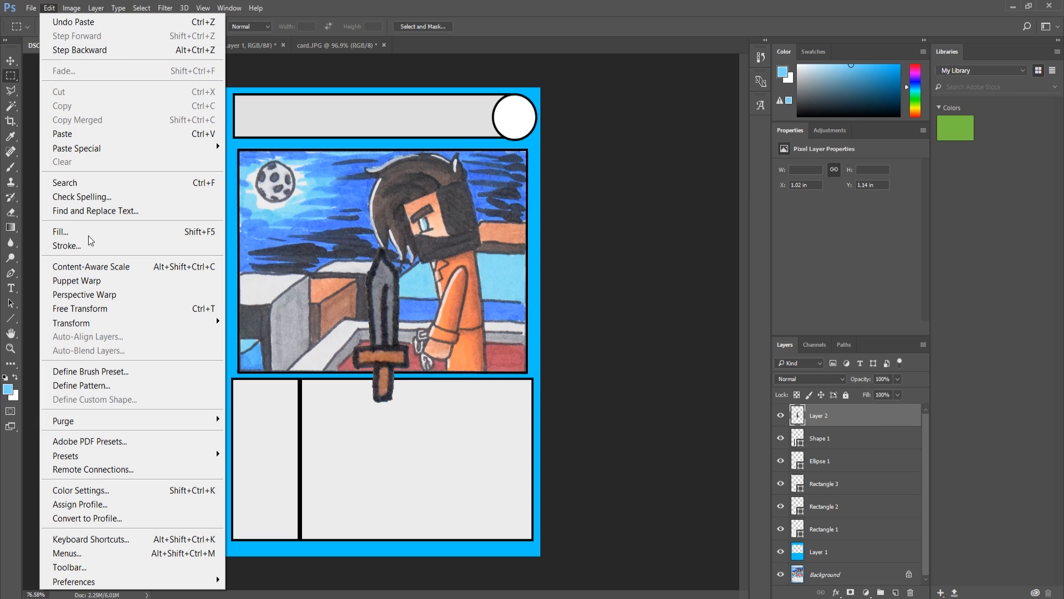
left_click(99, 307)
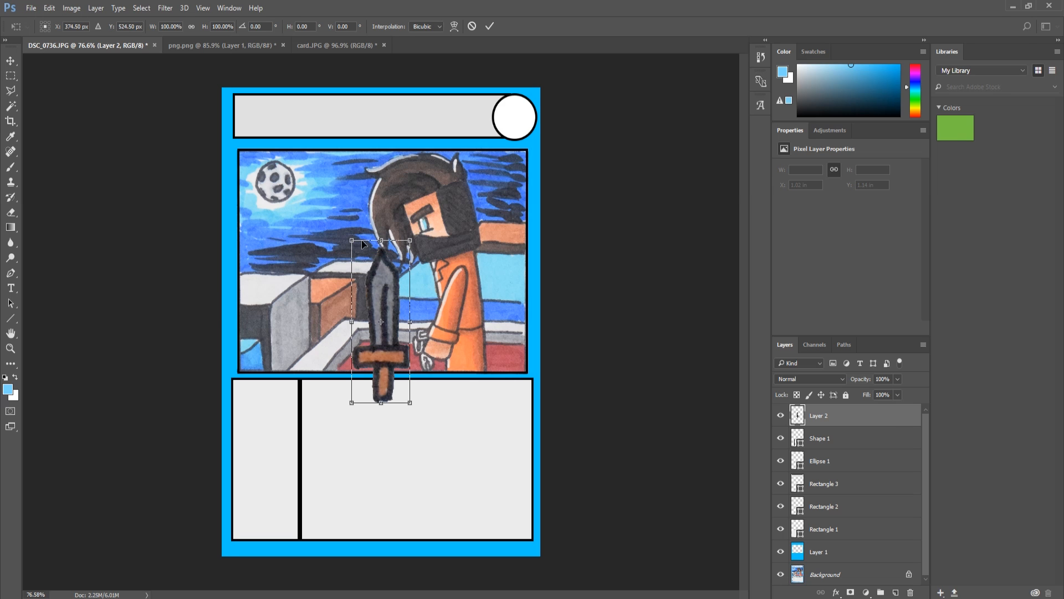
left_click_drag(355, 253, 251, 411)
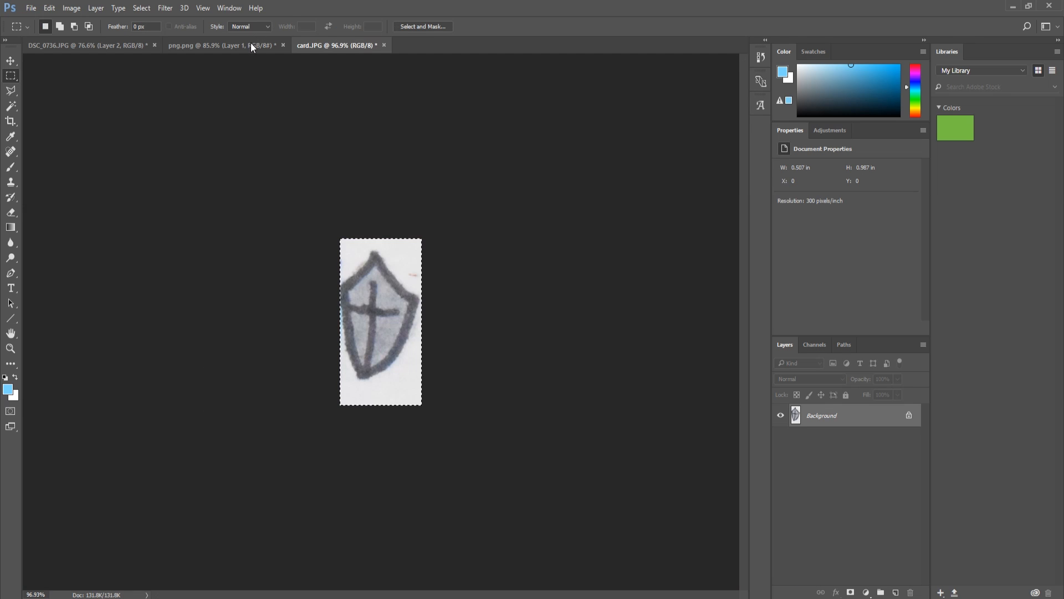
Step: Hide the sword layer in png.png, prepare the shield icon there, and place it below the sword in the DSC_0736.JPG card
left_click(251, 44)
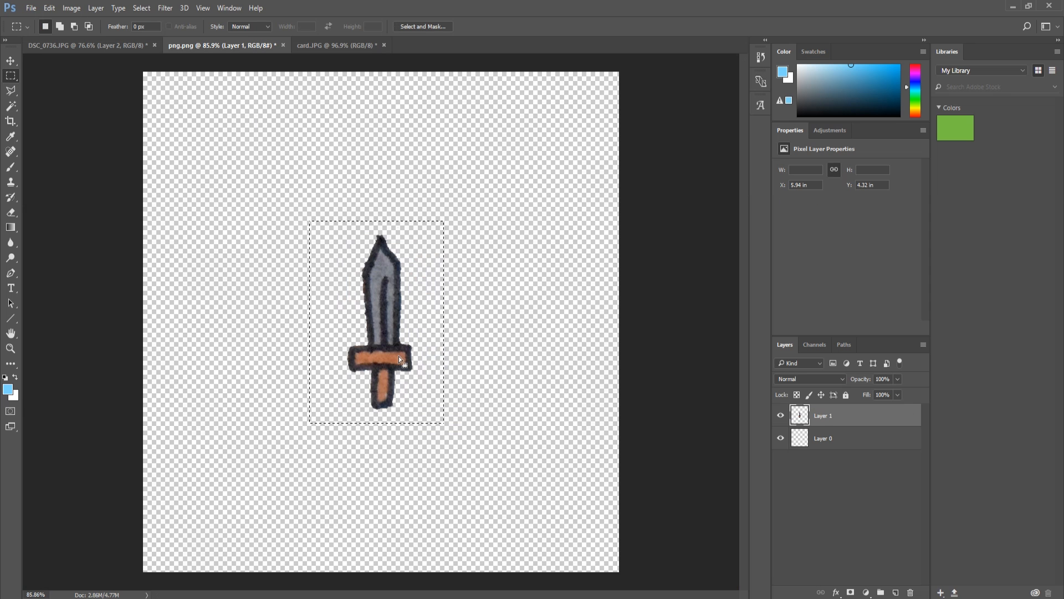
left_click(783, 416)
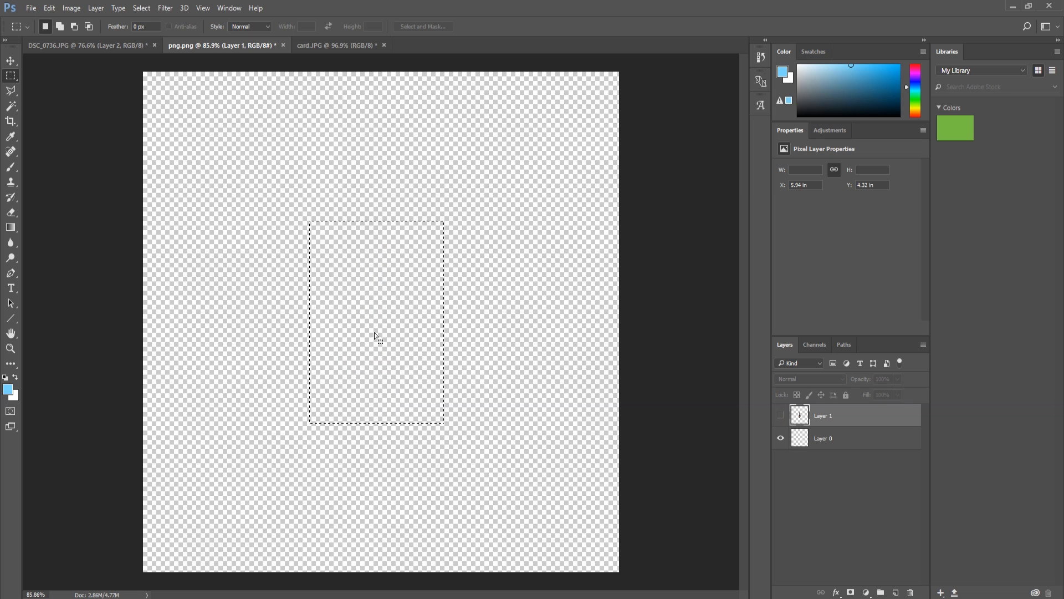
left_click(38, 46)
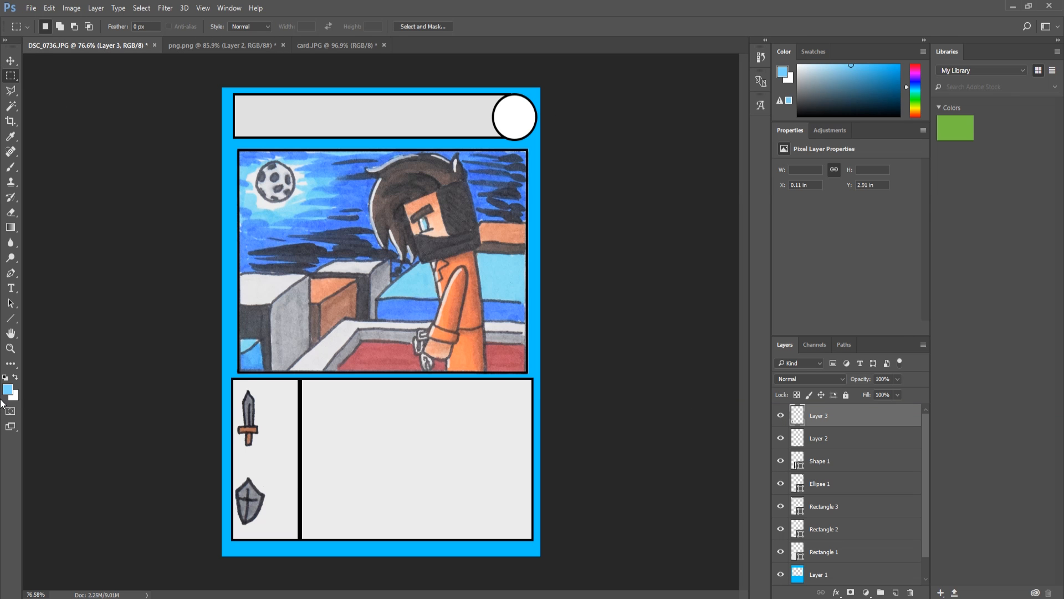
Step: Draw a black horizontal line with 10 px weight across the narrow box, between the sword and the shield
left_click(10, 318)
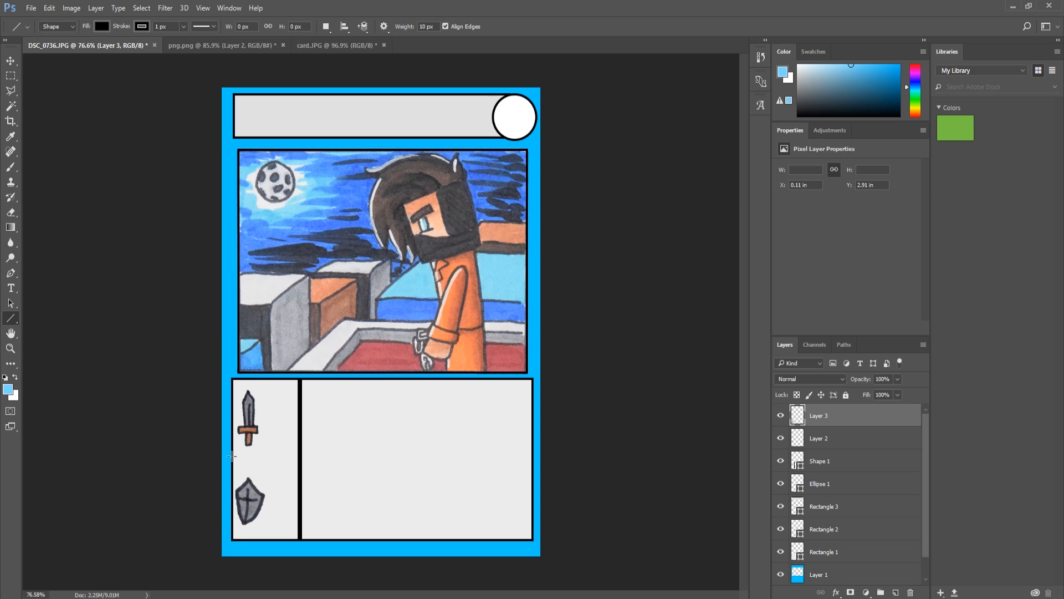
left_click_drag(231, 456, 300, 457)
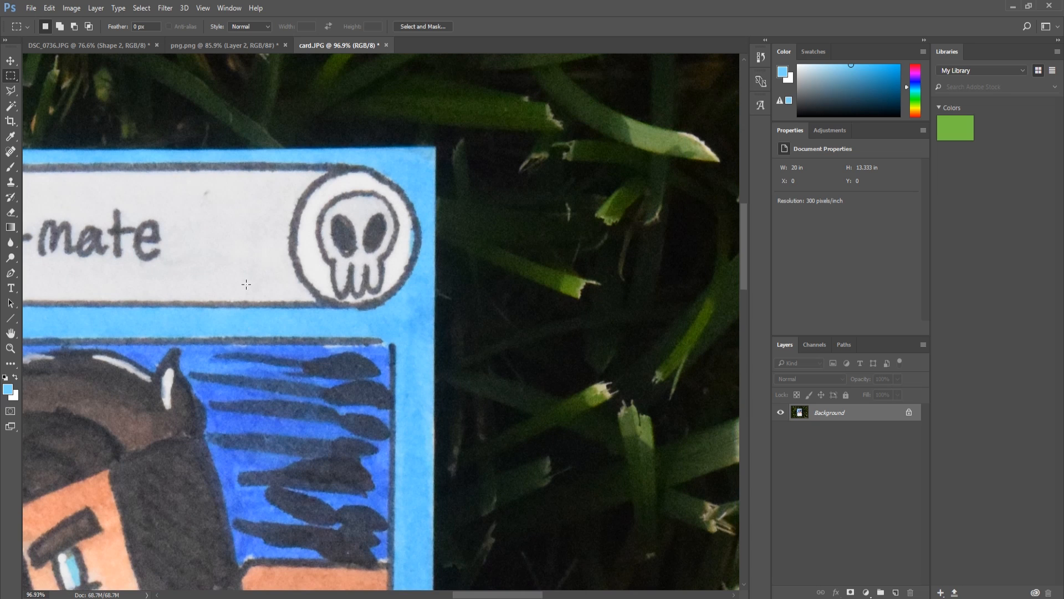
Step: Crop the card.JPG photo around the skull emblem at the end of the title bar
left_click(10, 121)
left_click_drag(284, 164, 434, 323)
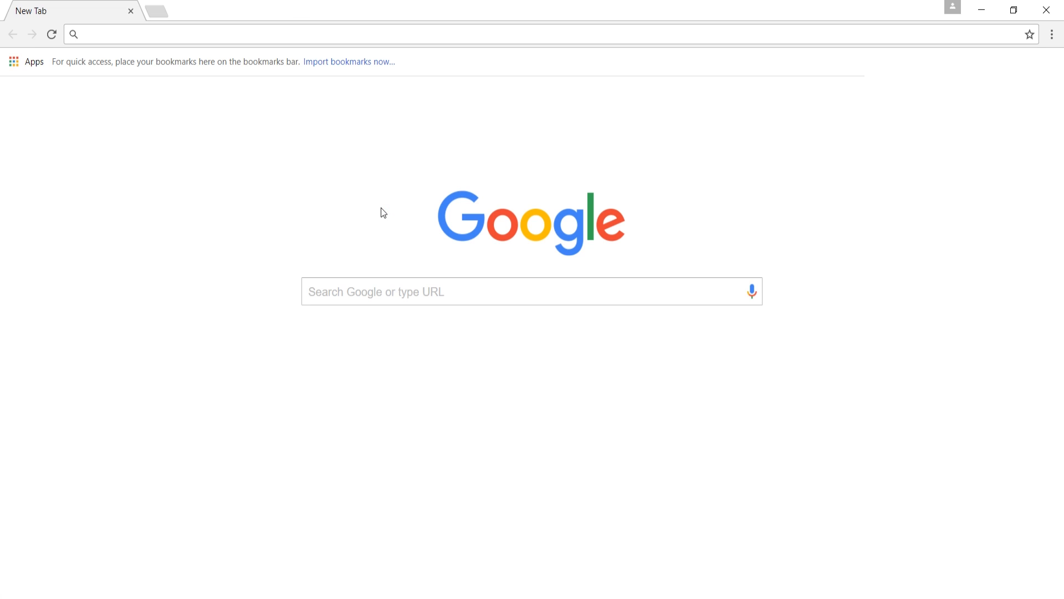
Step: Switch to Chrome and search Google Images for "sword"
type("sword")
key("Return")
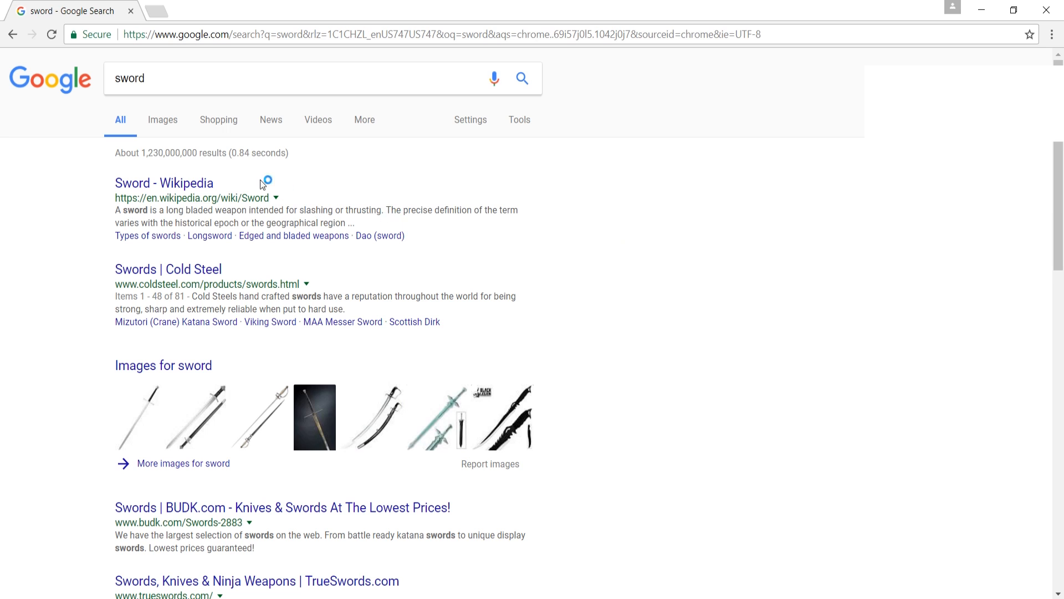
left_click(163, 123)
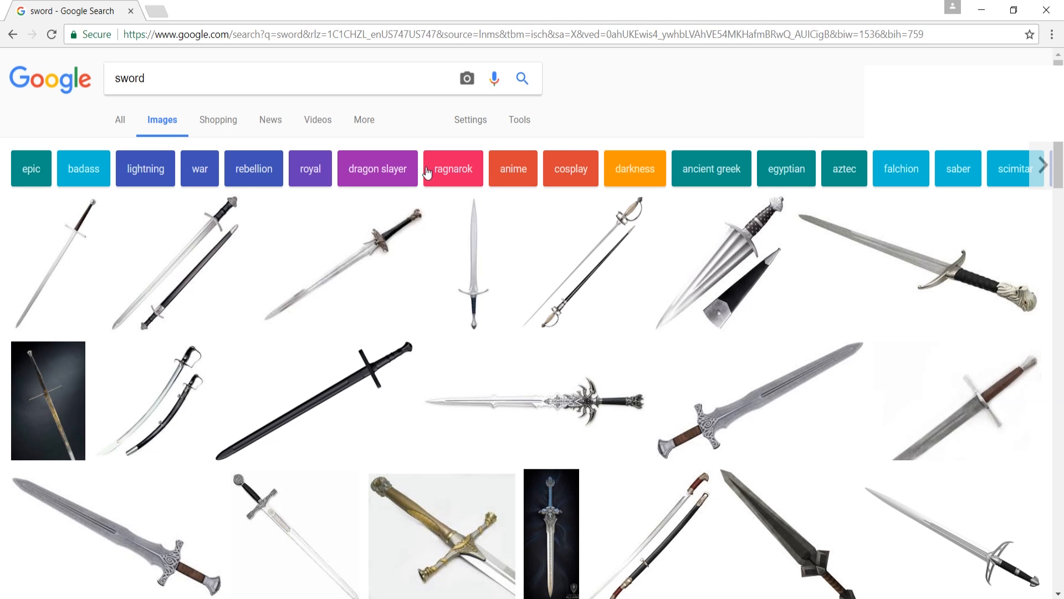
Step: Filter the sword image results by usage rights to those labeled for reuse with modification
left_click(469, 120)
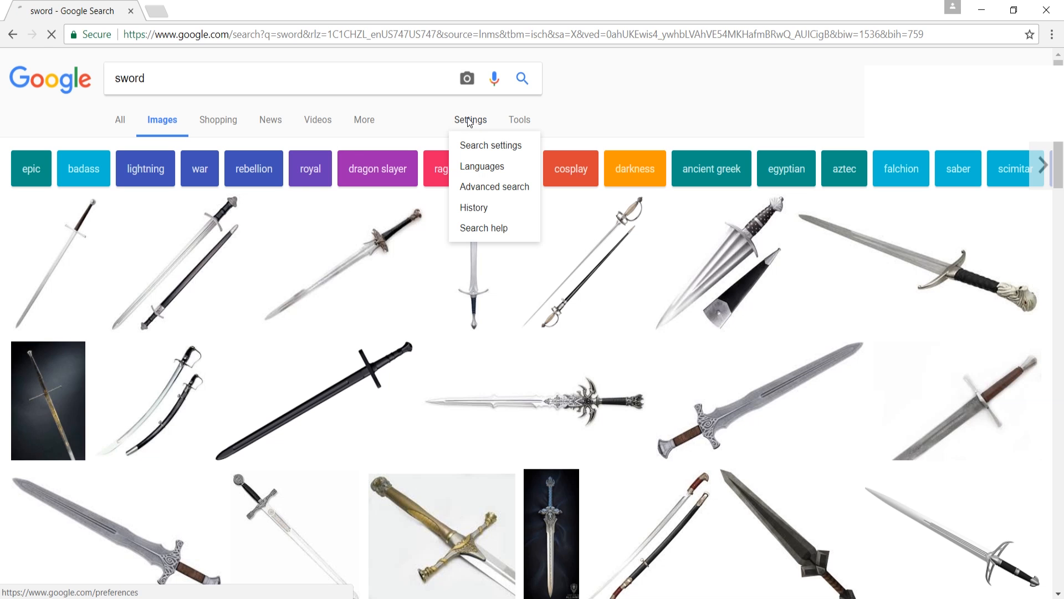
left_click(429, 111)
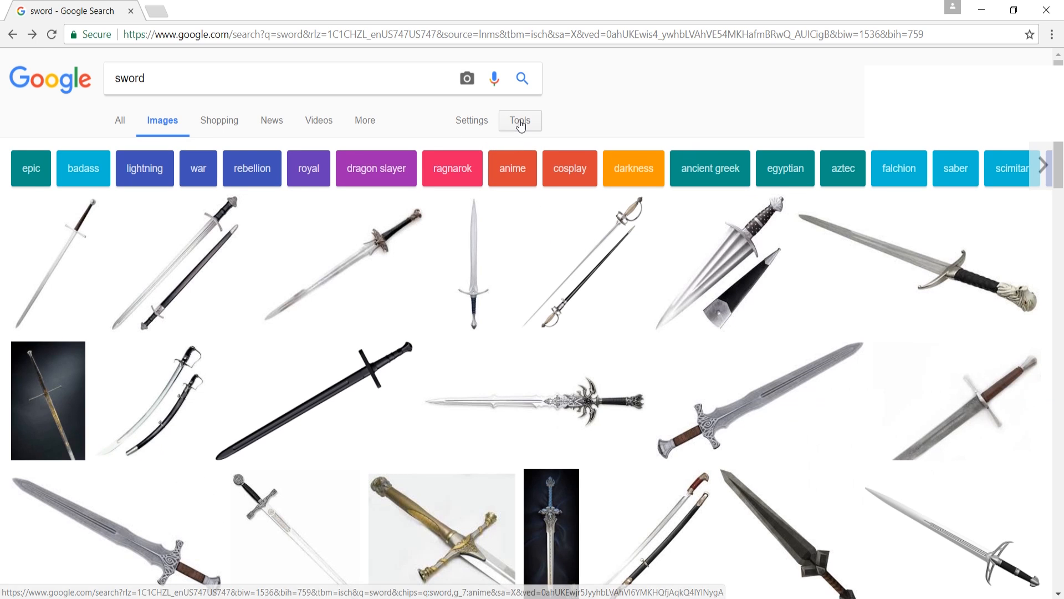
left_click(521, 125)
left_click(352, 146)
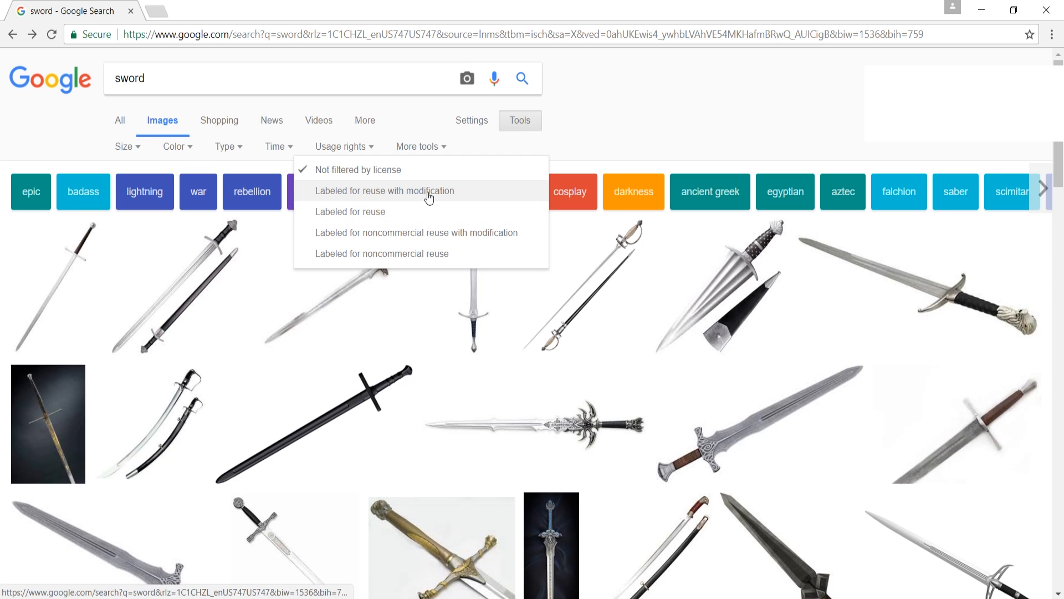
left_click(356, 194)
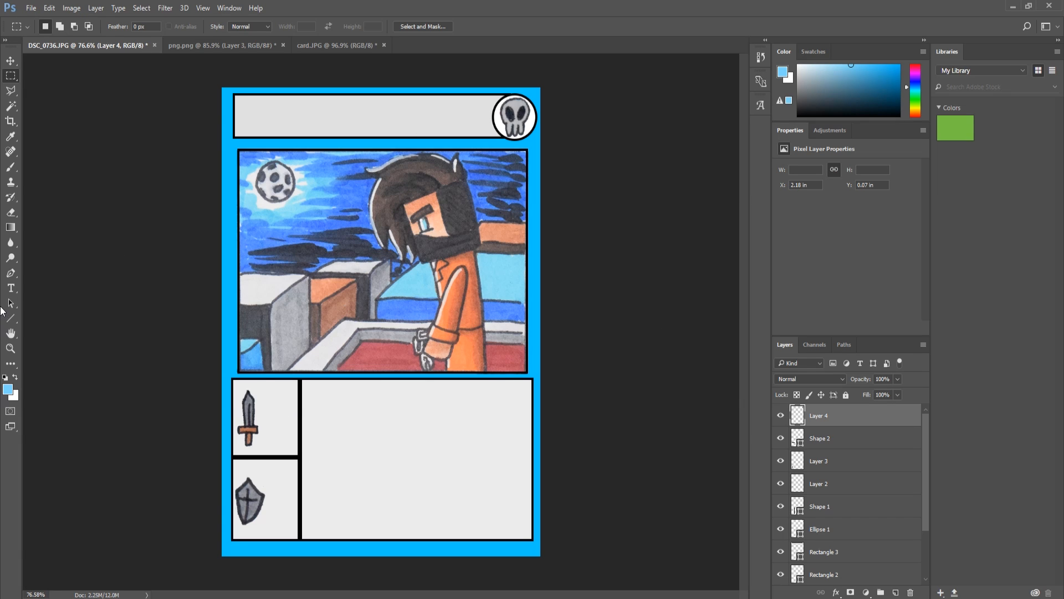
Step: Back in Photoshop, add a text box in the card's title bar reading "Escaped Prisoner" in Book Antiqua Regular at 15.01 pt
left_click(11, 288)
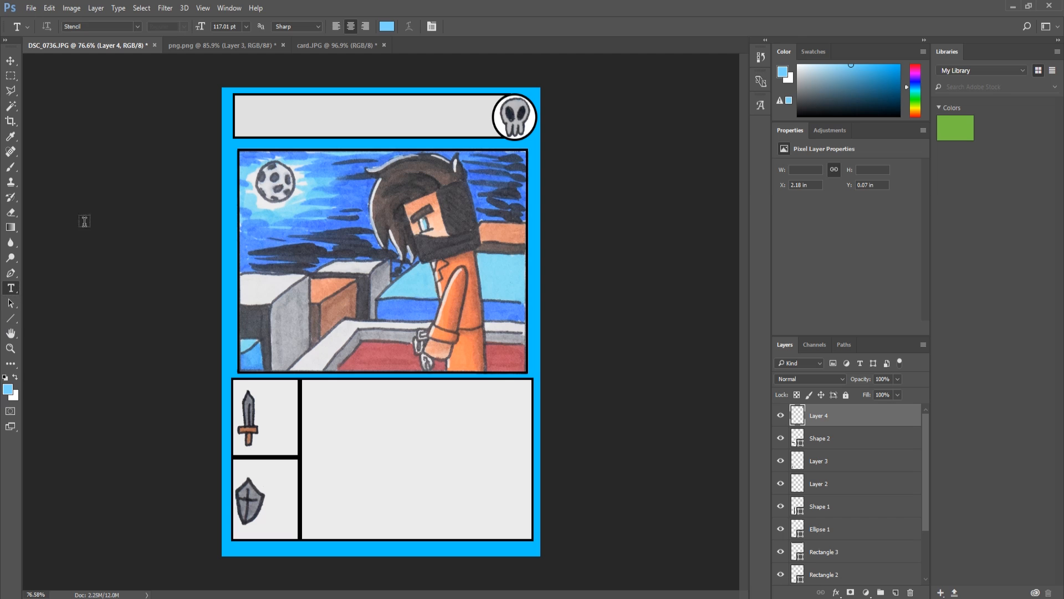
left_click(137, 26)
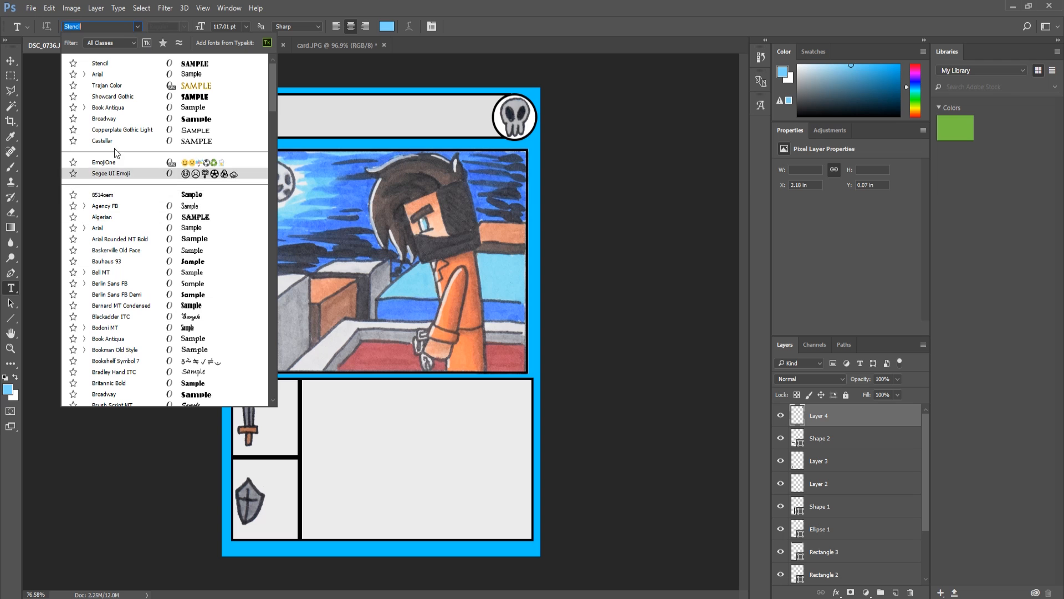
left_click(118, 109)
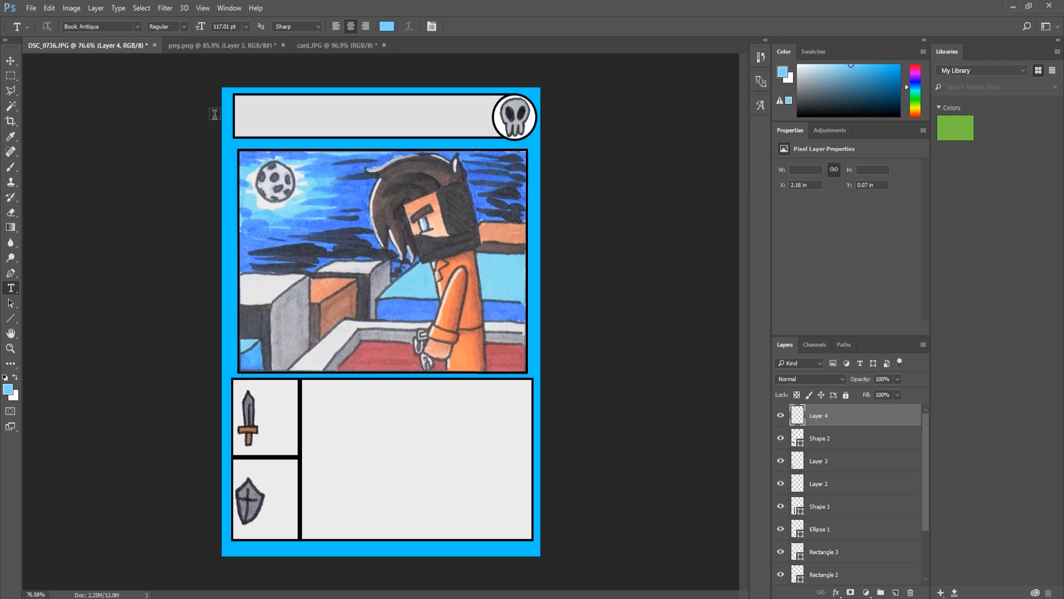
left_click_drag(249, 103, 381, 134)
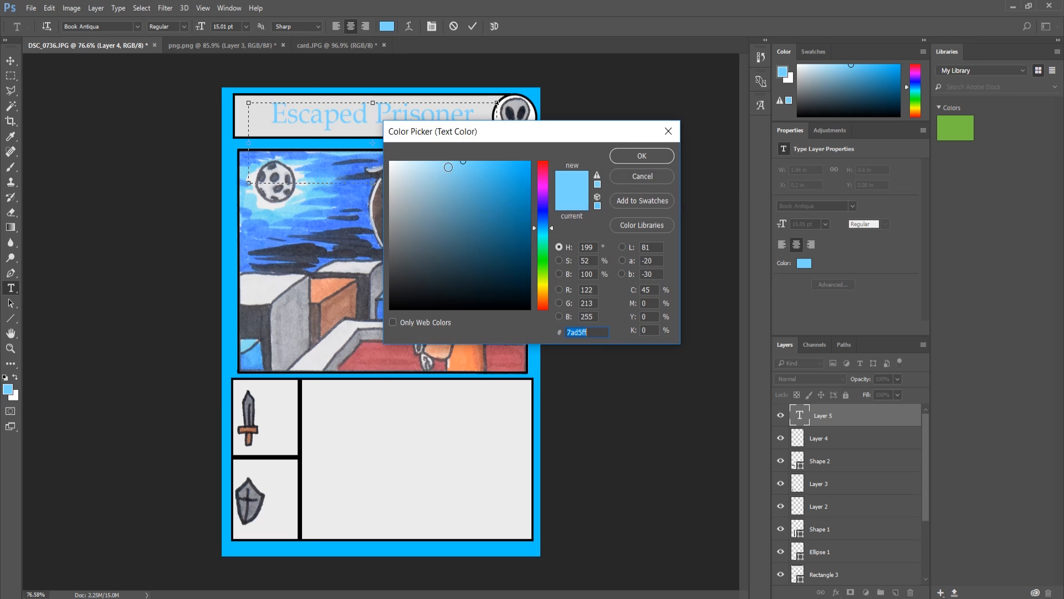
Step: Set the title text colour to black (000000) and commit the text
left_click_drag(449, 167, 311, 381)
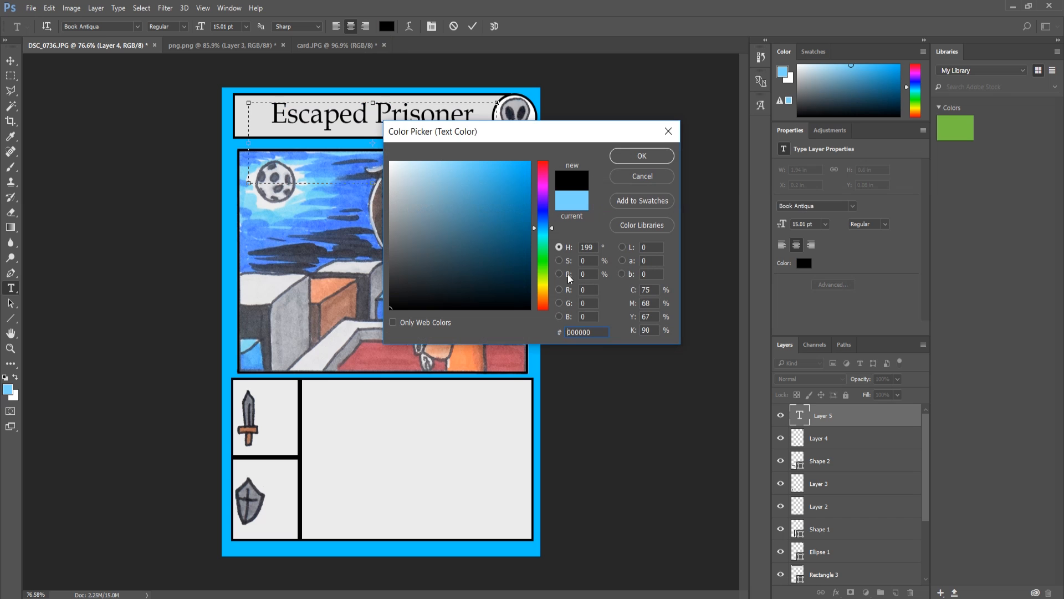
left_click(629, 153)
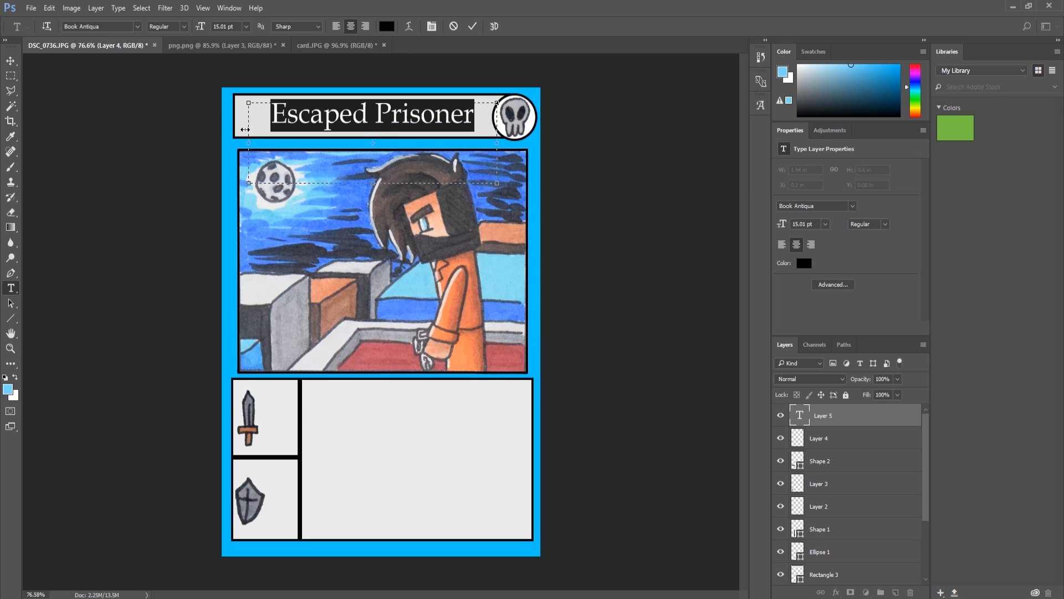
left_click(199, 118)
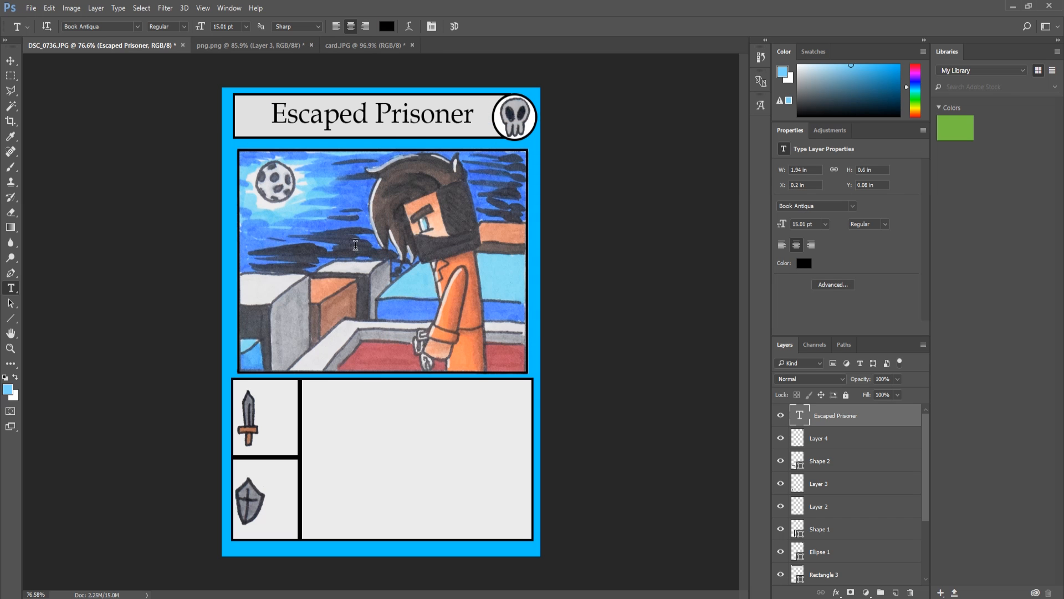
Step: Select the whole "Escaped Prisoner" title and set its font size to 13.01 pt
left_click(450, 109)
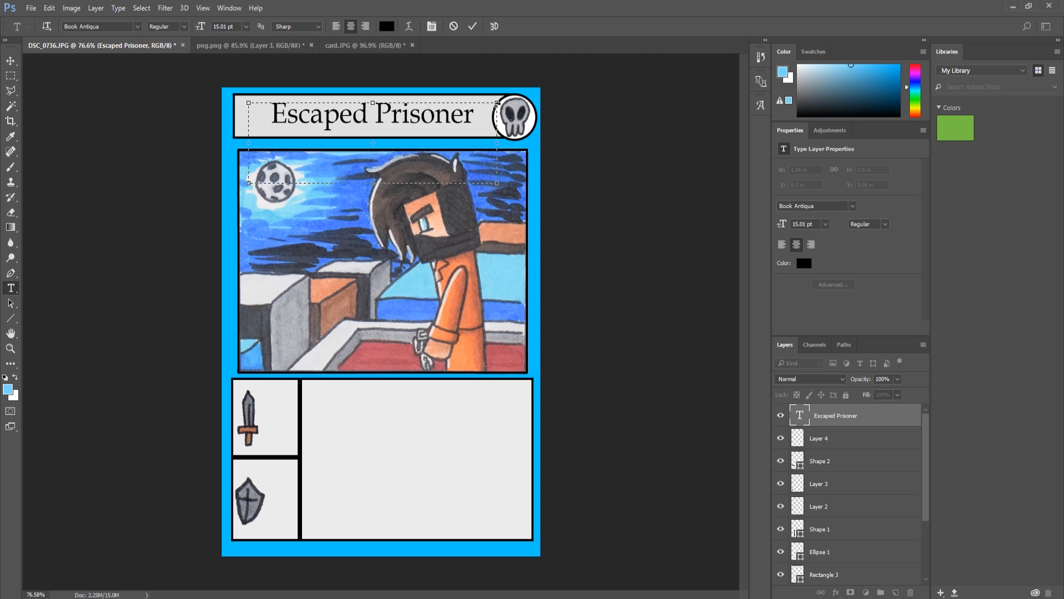
left_click_drag(479, 121, 206, 140)
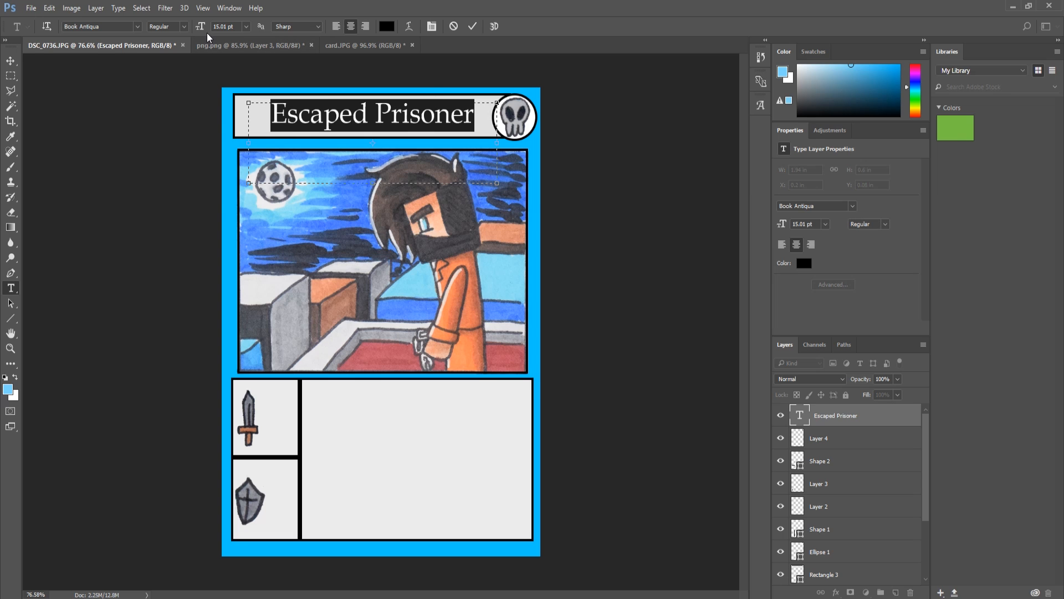
left_click_drag(204, 32, 199, 31)
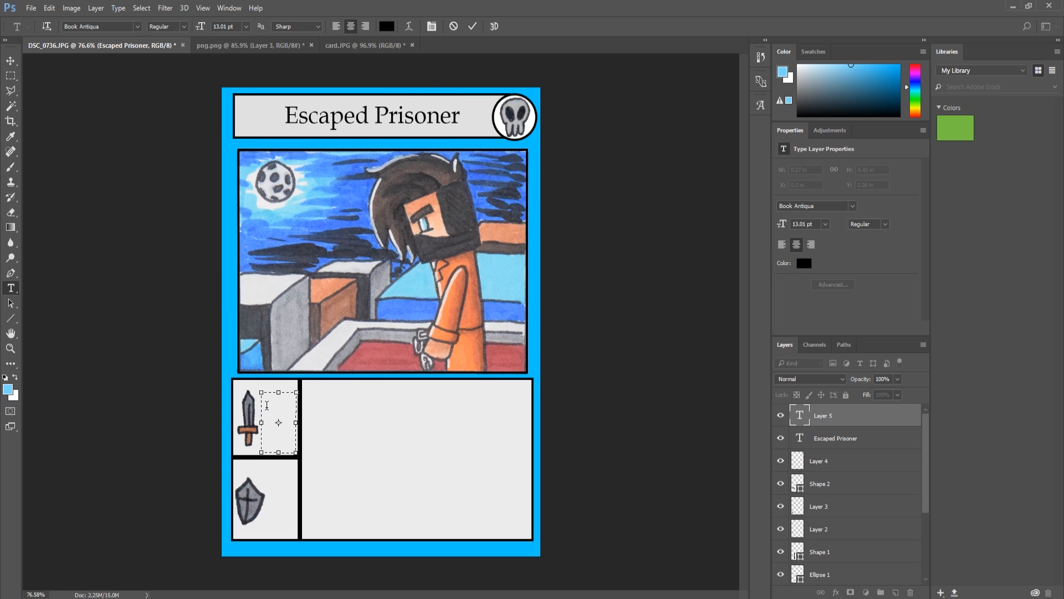
Step: Add a text box beside the sword icon and set its font to Bernard MT Condensed
left_click_drag(263, 423, 301, 425)
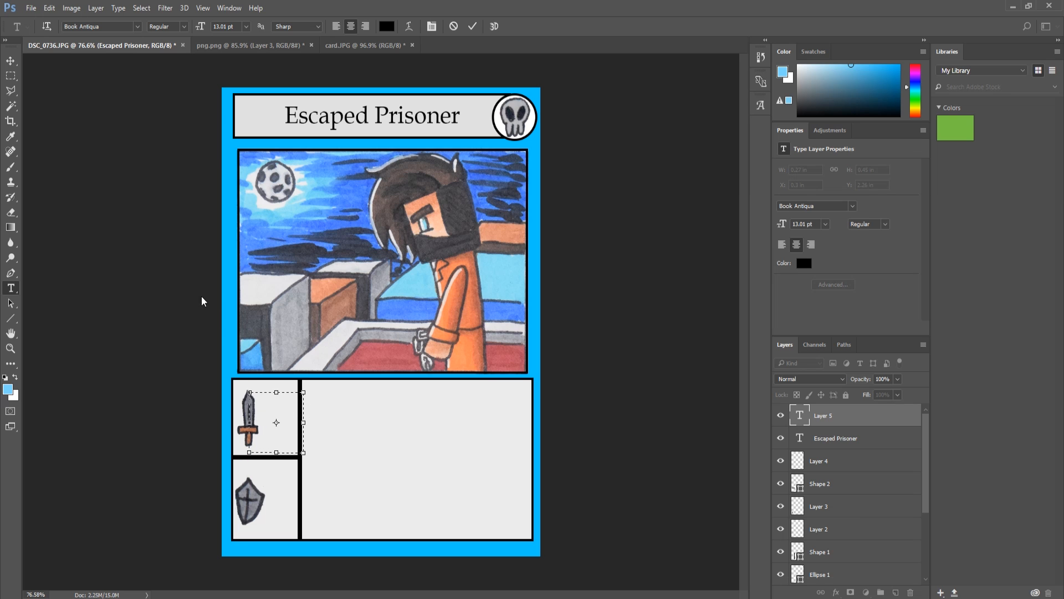
left_click(136, 27)
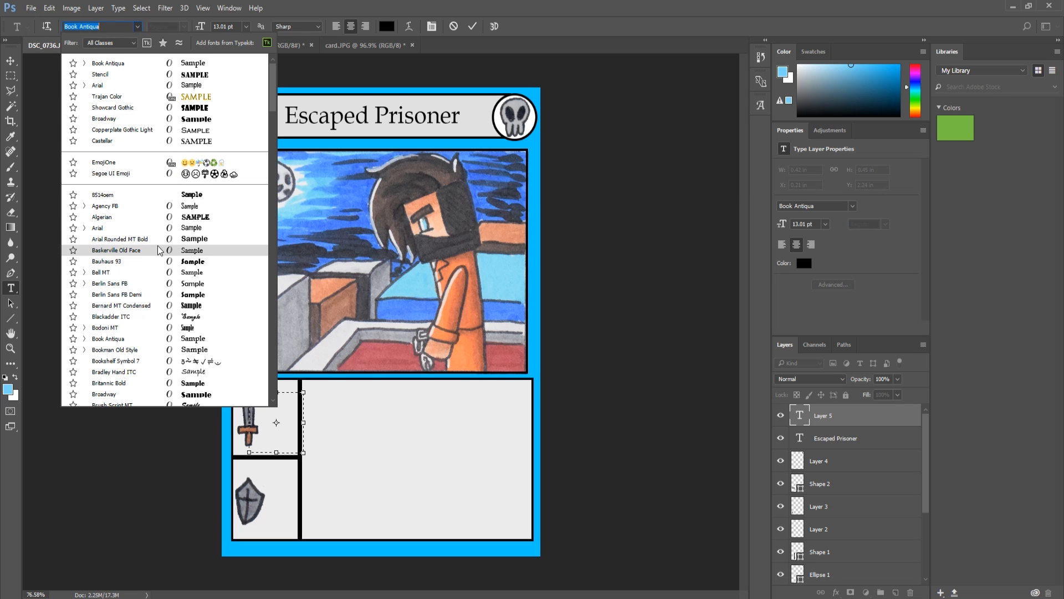
left_click(121, 306)
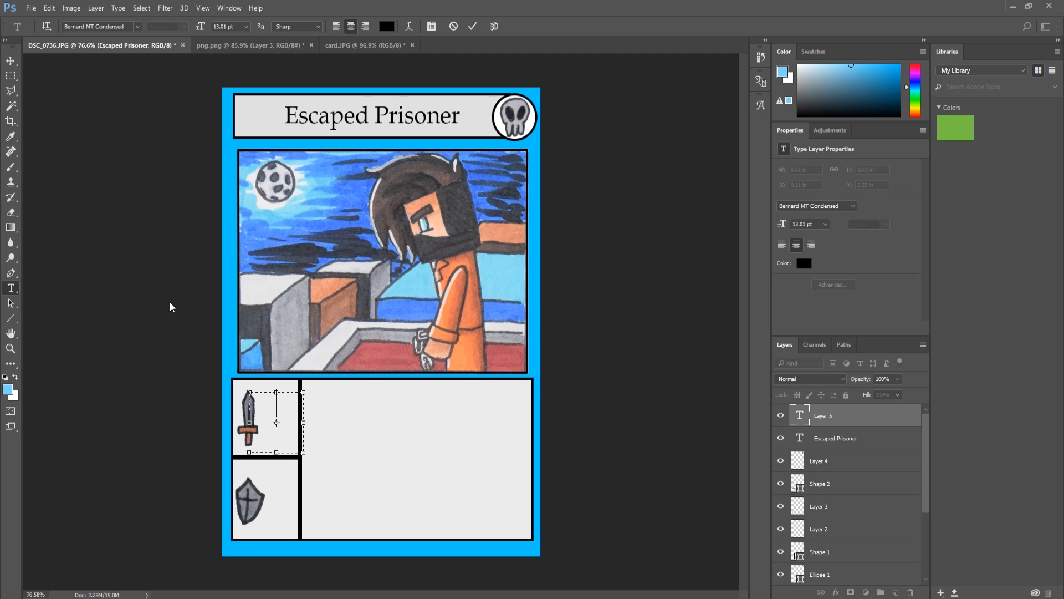
Step: Enter 5 as the sword's value, set its font size to 30.01 pt, and move the text slightly down
type("5")
key("ctrl+a")
left_click_drag(201, 26, 209, 29)
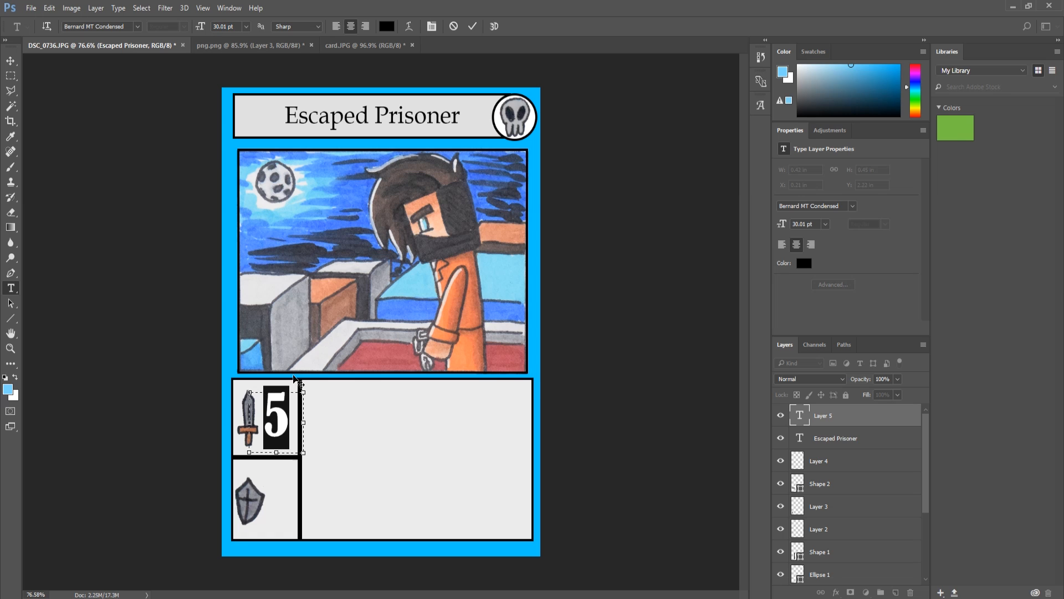
left_click_drag(294, 375, 295, 380)
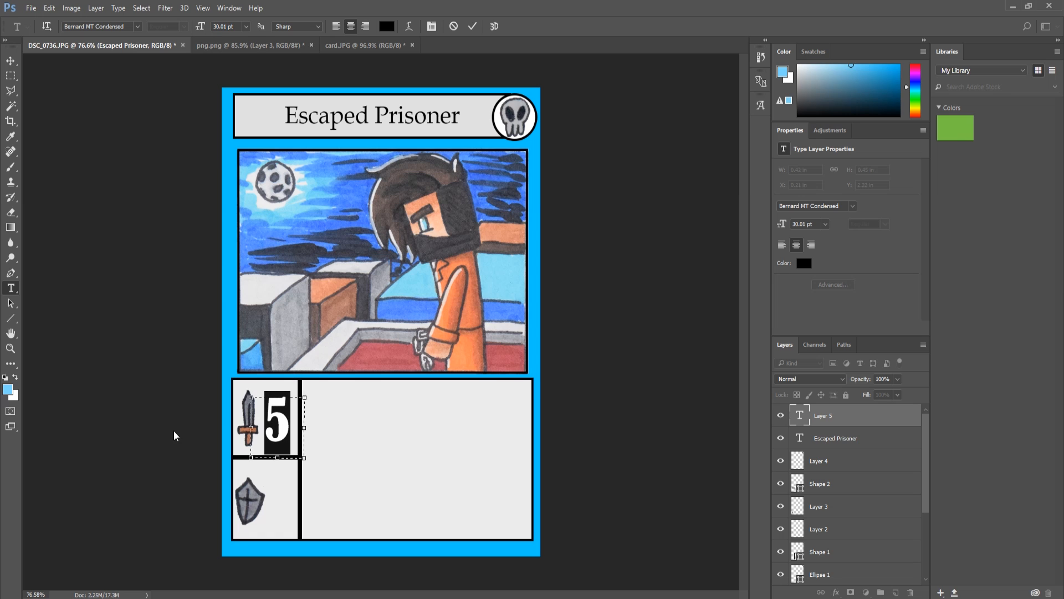
Step: Commit the sword's value and add the value 3 in the same font beside the shield icon
left_click(174, 436)
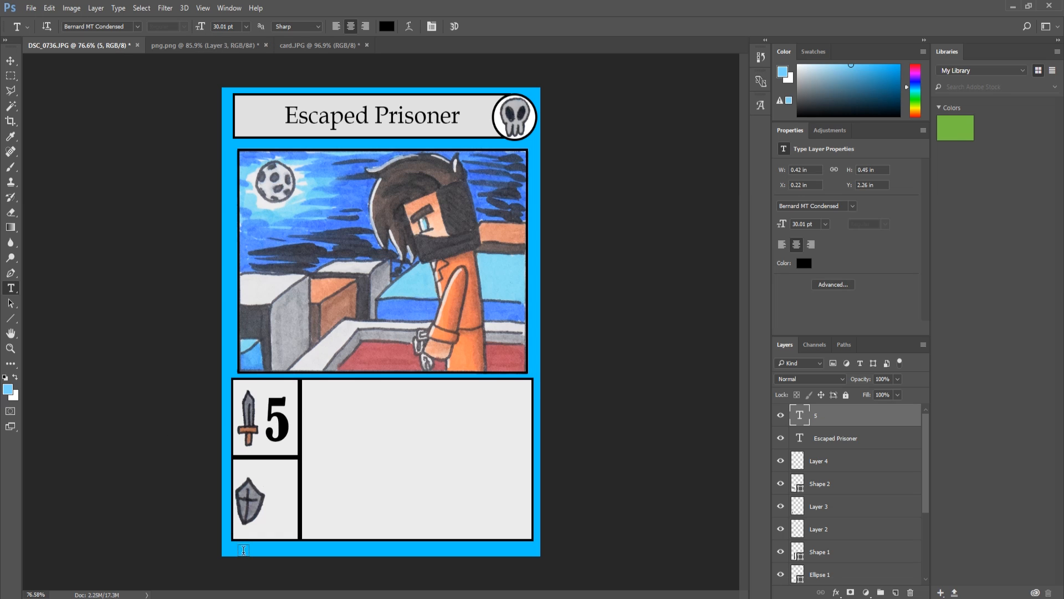
left_click(265, 465)
type("3")
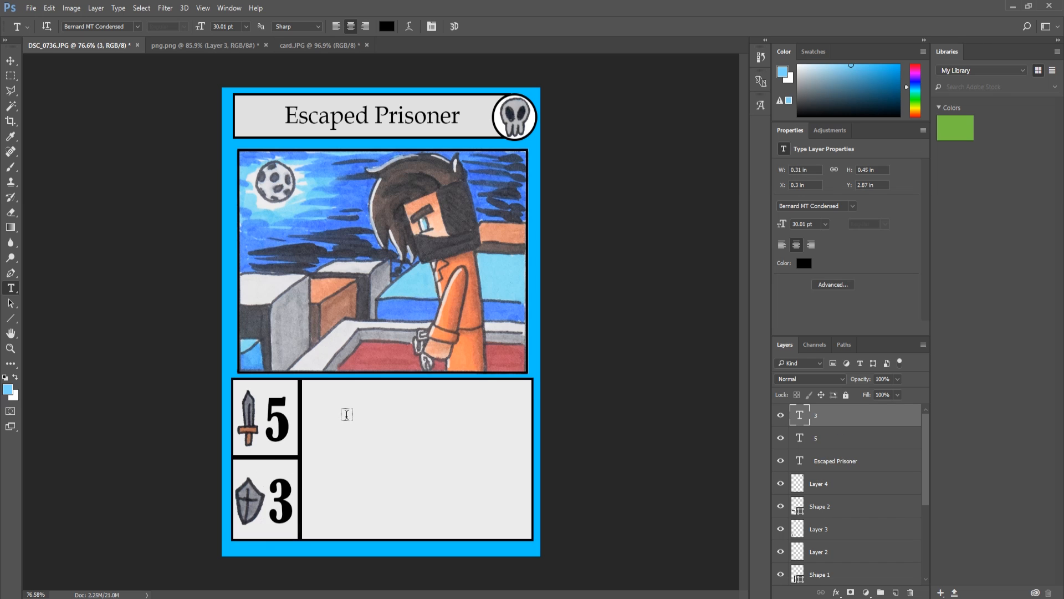
Step: Add a text box in the large description frame and start it with "When this" in Book Antiqua Regular at 10 pt
left_click_drag(314, 399, 525, 516)
left_click_drag(201, 27, 207, 28)
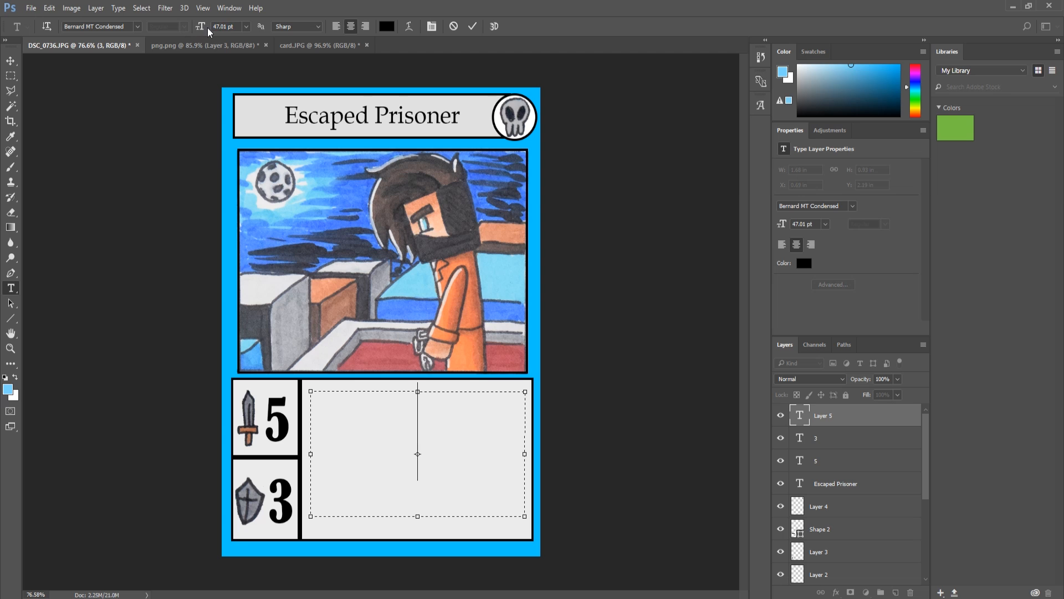
left_click(117, 26)
left_click(137, 27)
left_click(121, 75)
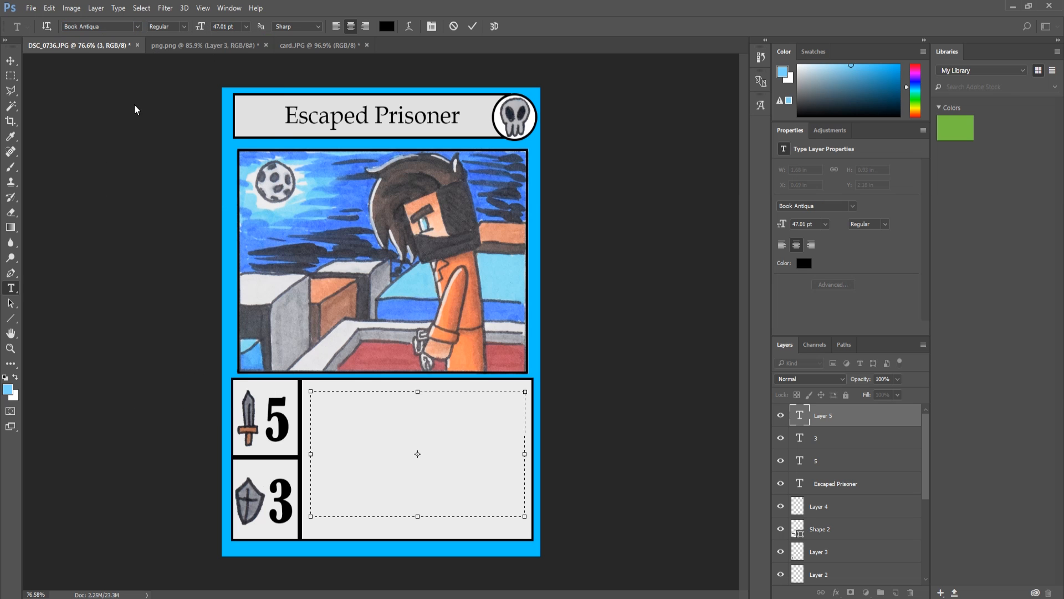
type("When this")
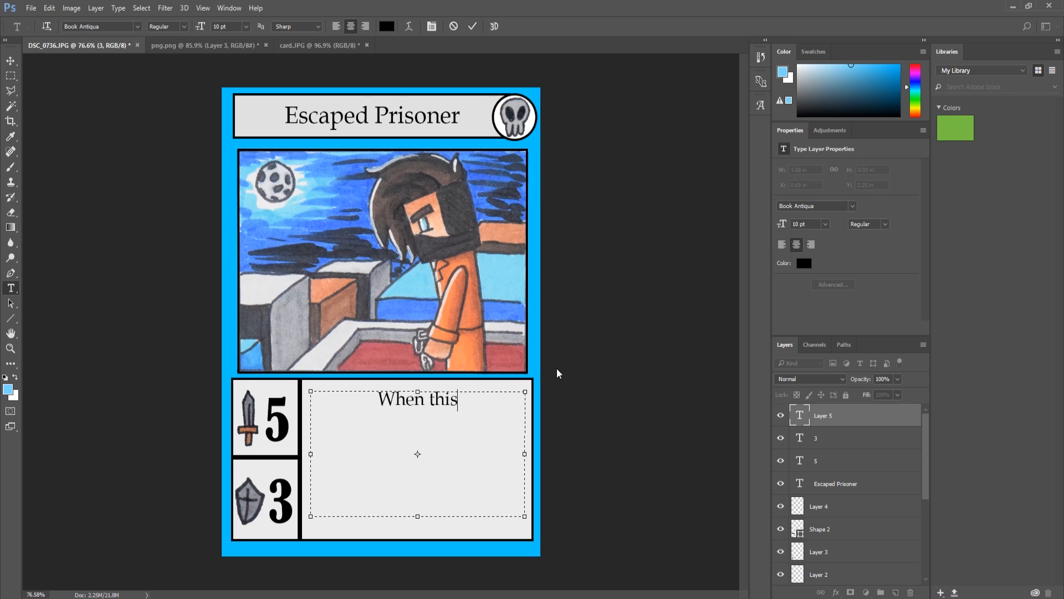
Step: Widen the text box to the frame's edges and complete the left-aligned text "When this creature attacks, it's power increases by 1."
left_click_drag(522, 454, 534, 453)
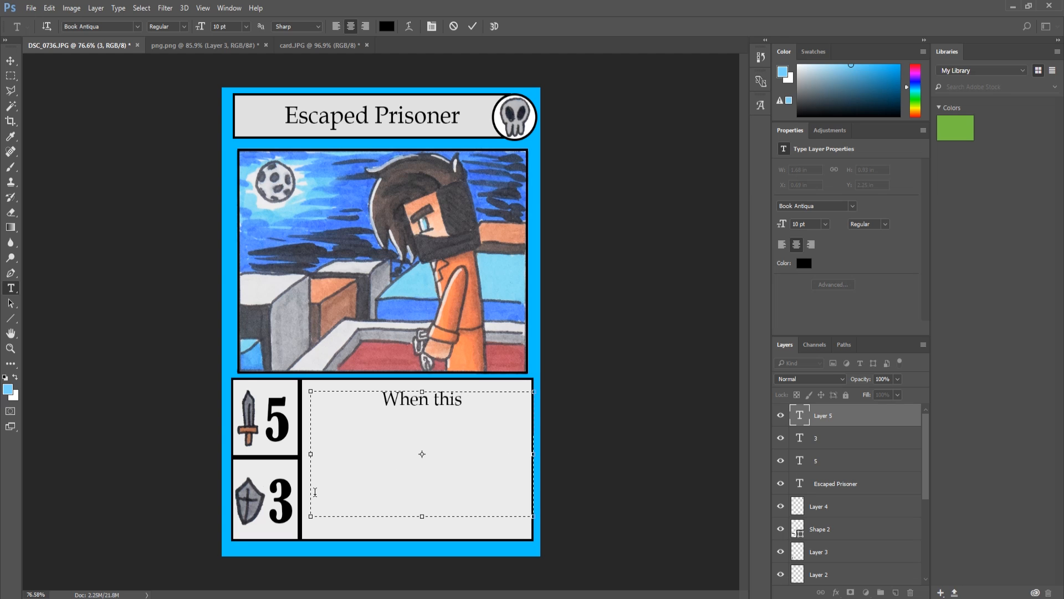
left_click_drag(312, 455, 300, 455)
left_click_drag(414, 392, 415, 381)
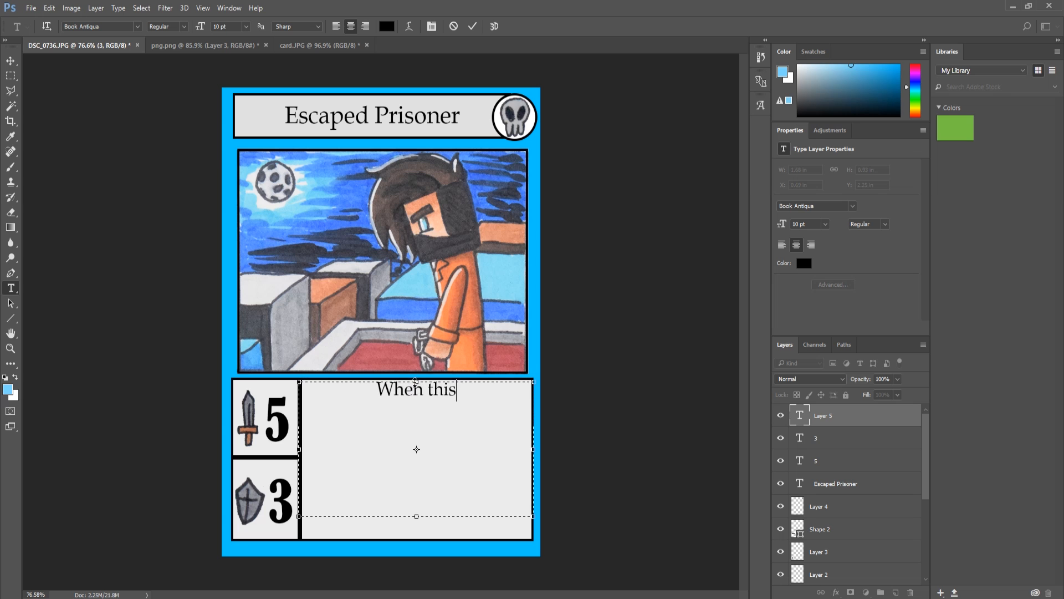
type("creature attacks,")
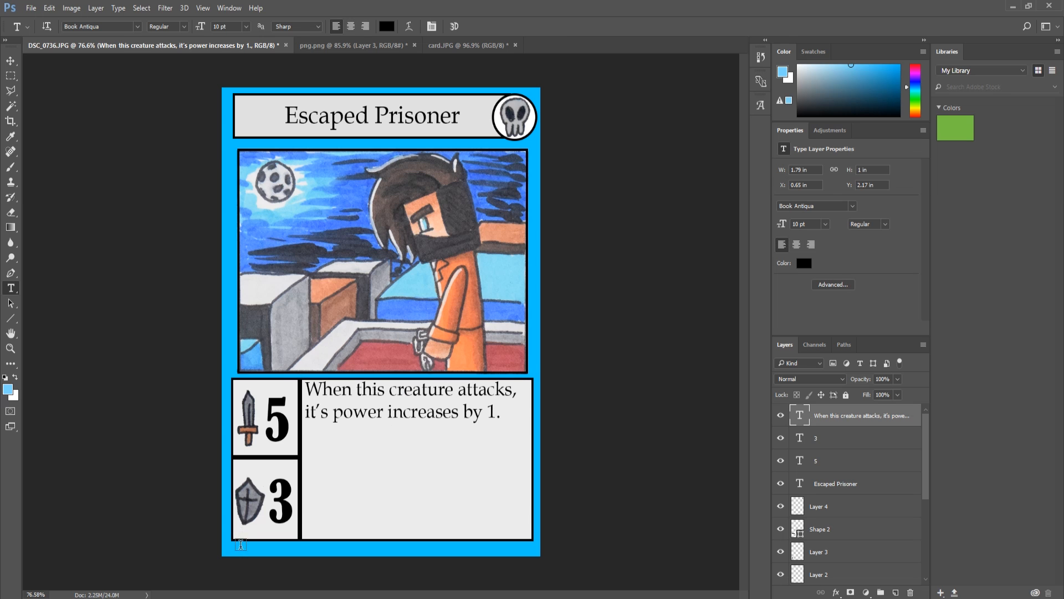
Step: Add the 7 pt Book Antiqua labels "#0001" and "U" at opposite ends of the card's lower blue border
left_click_drag(237, 536, 317, 554)
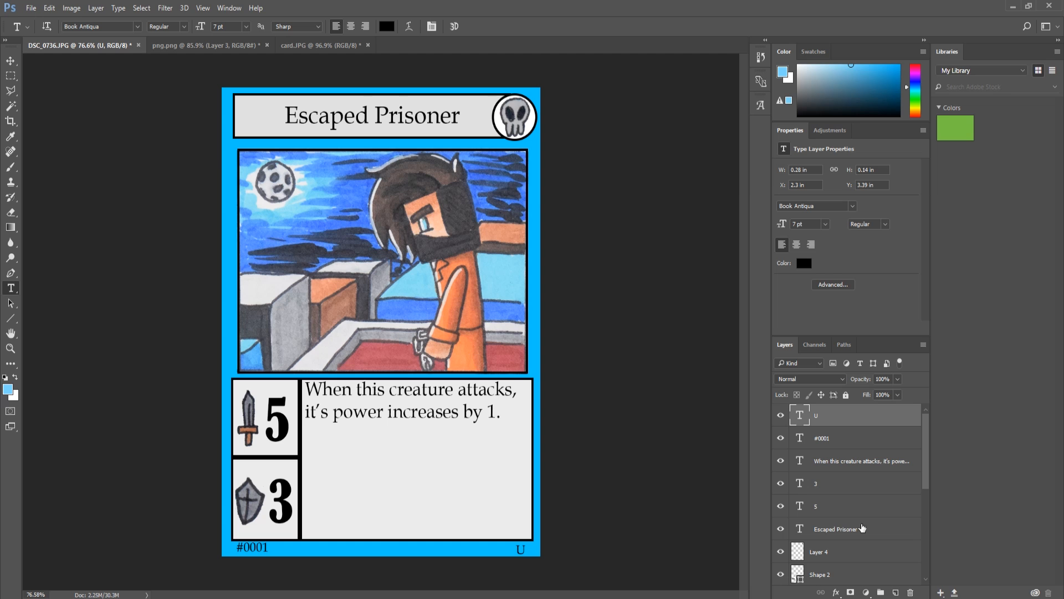
Step: Enlarge the canvas to 6.75 cm wide and 9.39 cm high around the centred card, with black as the extension colour
left_click(71, 7)
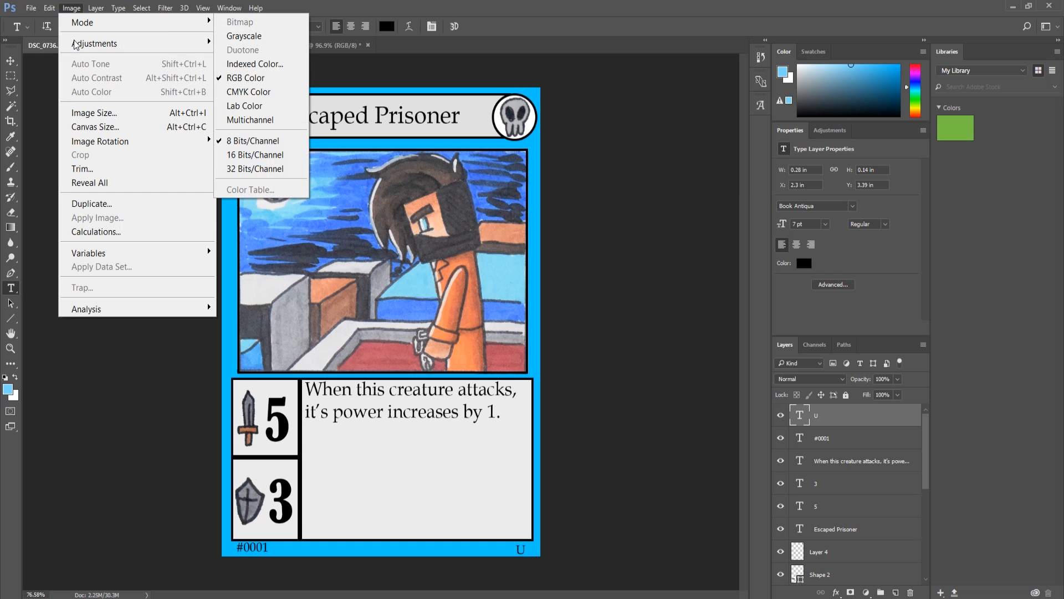
left_click(95, 126)
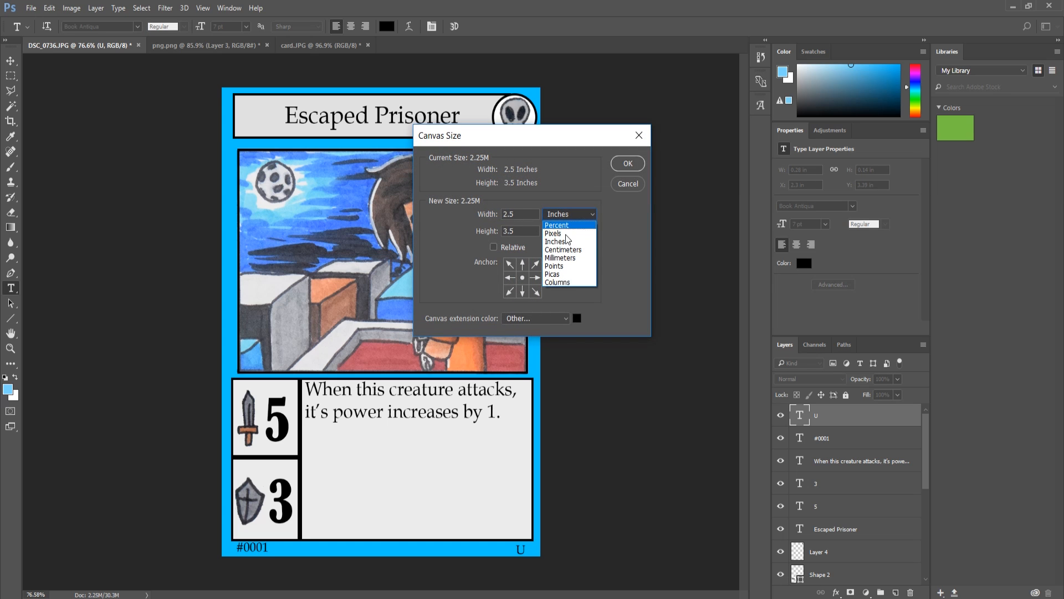
left_click(563, 244)
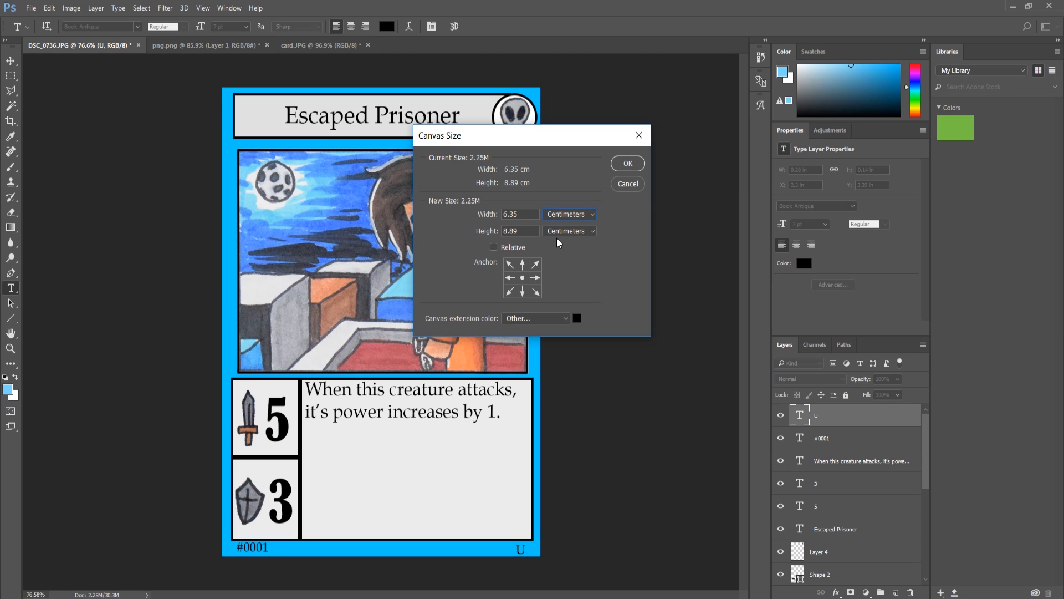
type(".5.5")
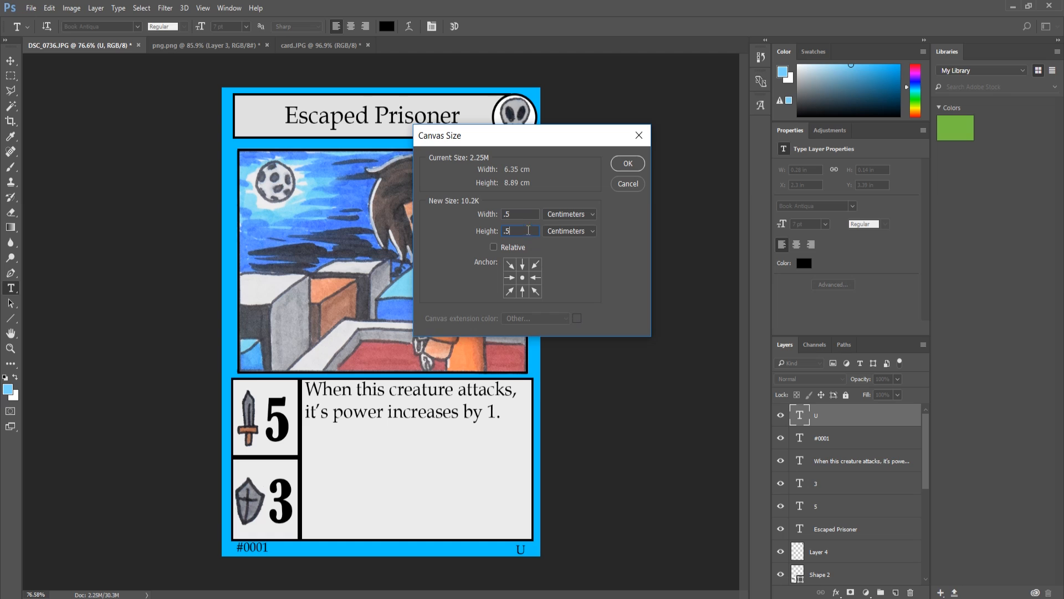
type("6.4")
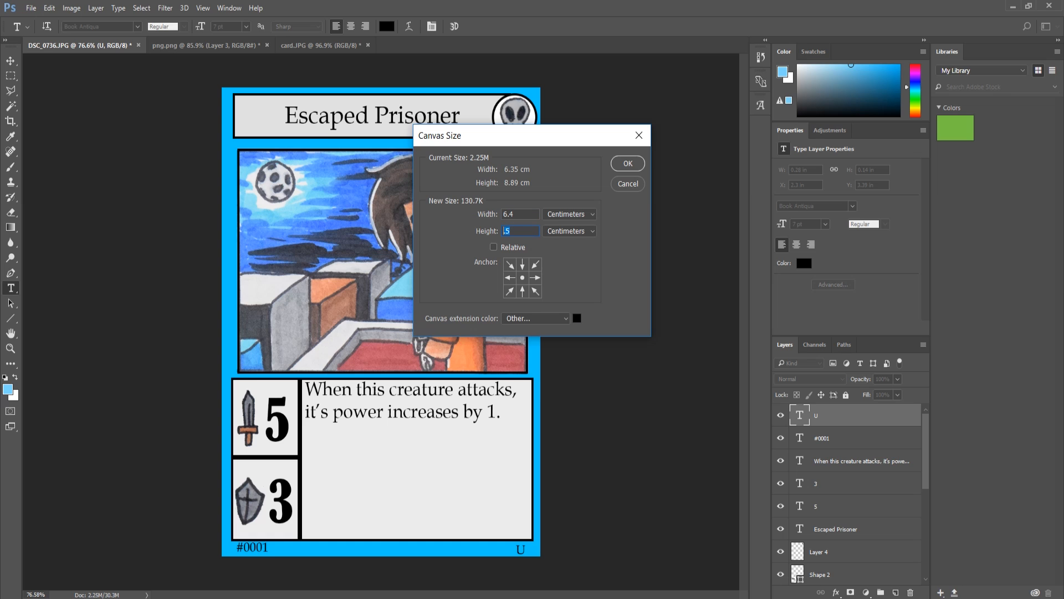
type("8.")
left_click(525, 215)
key("BackSpace")
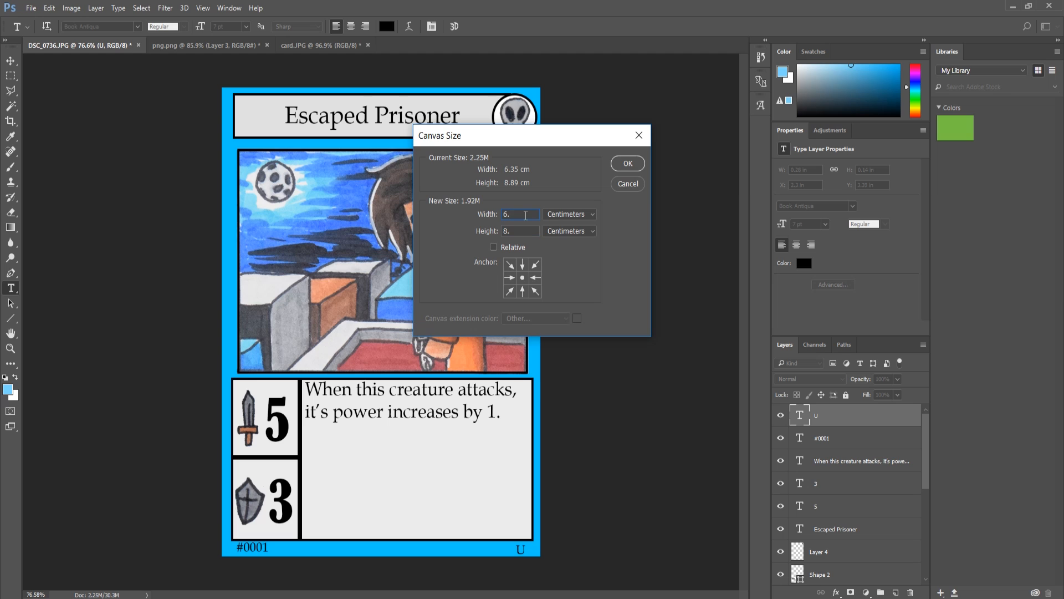
type("7")
type("9.")
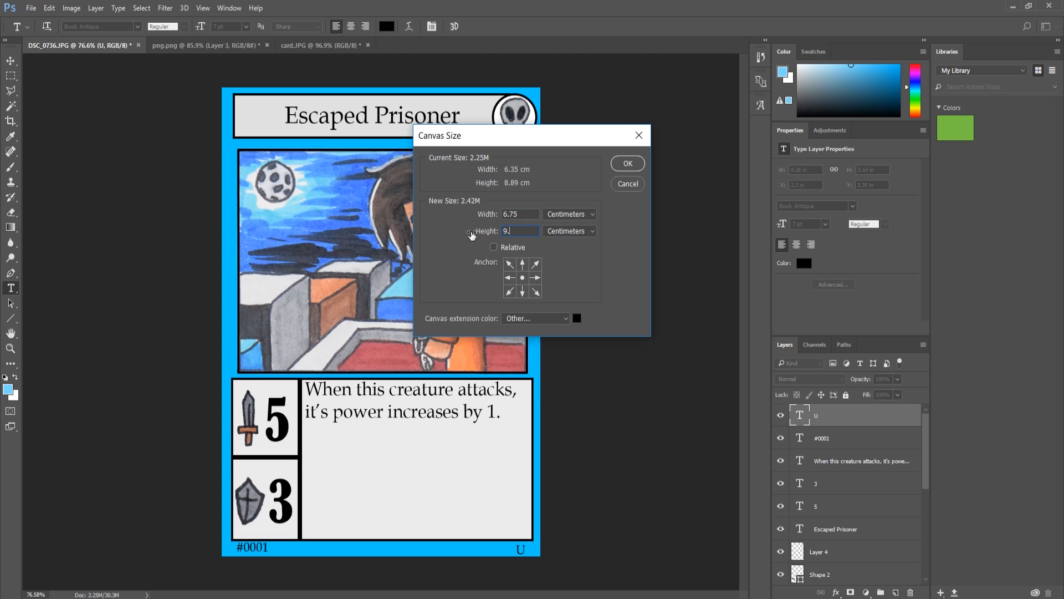
type("39")
left_click(627, 164)
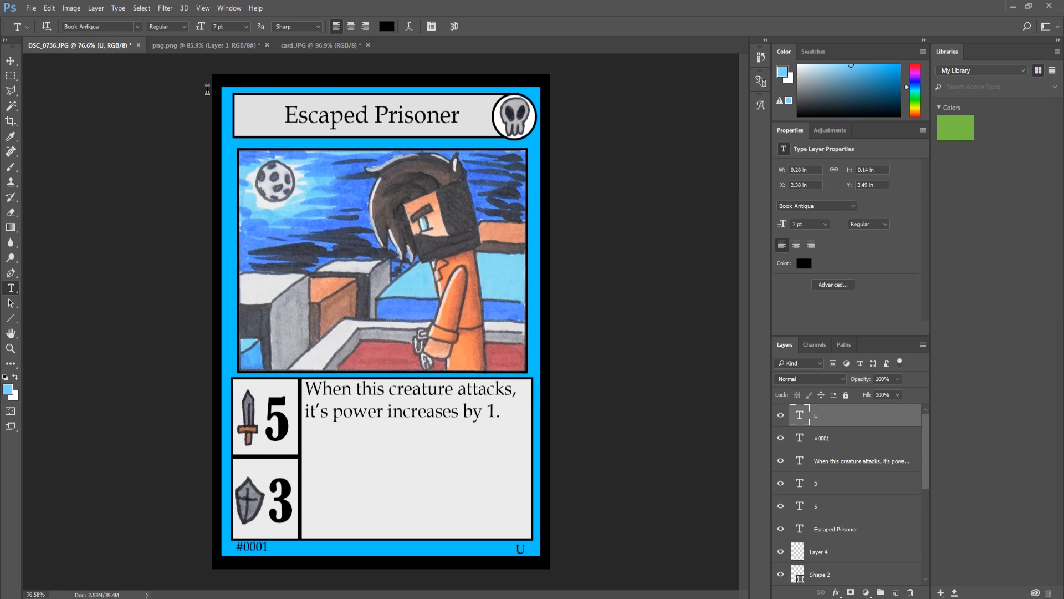
Step: Try to outline the card with a rounded-rectangle path of about 752 × 1050 px and adjust its corner radius
key("u")
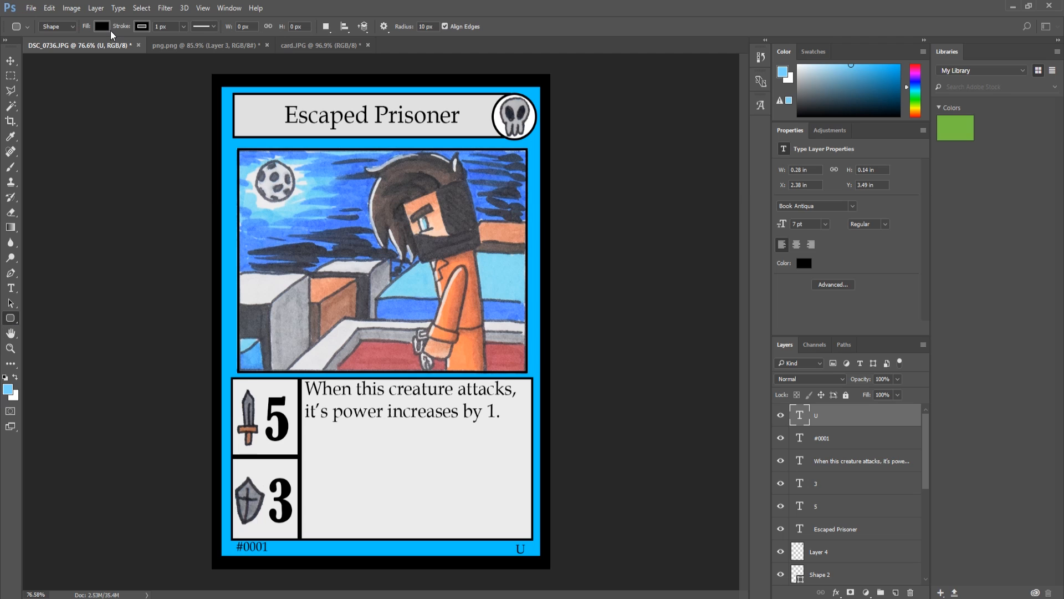
right_click(10, 321)
left_click(38, 330)
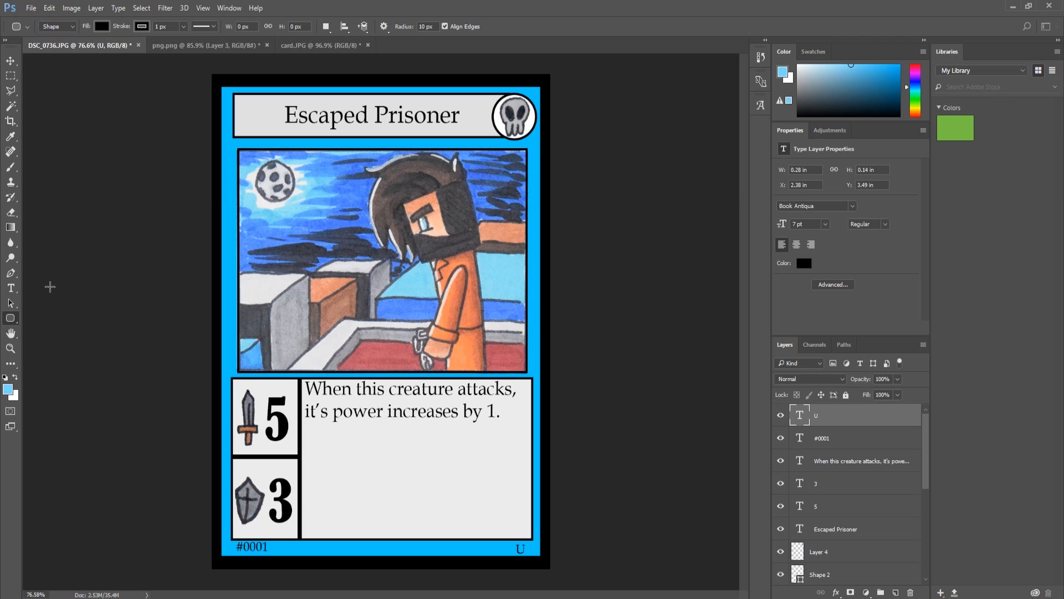
left_click(60, 26)
left_click(61, 48)
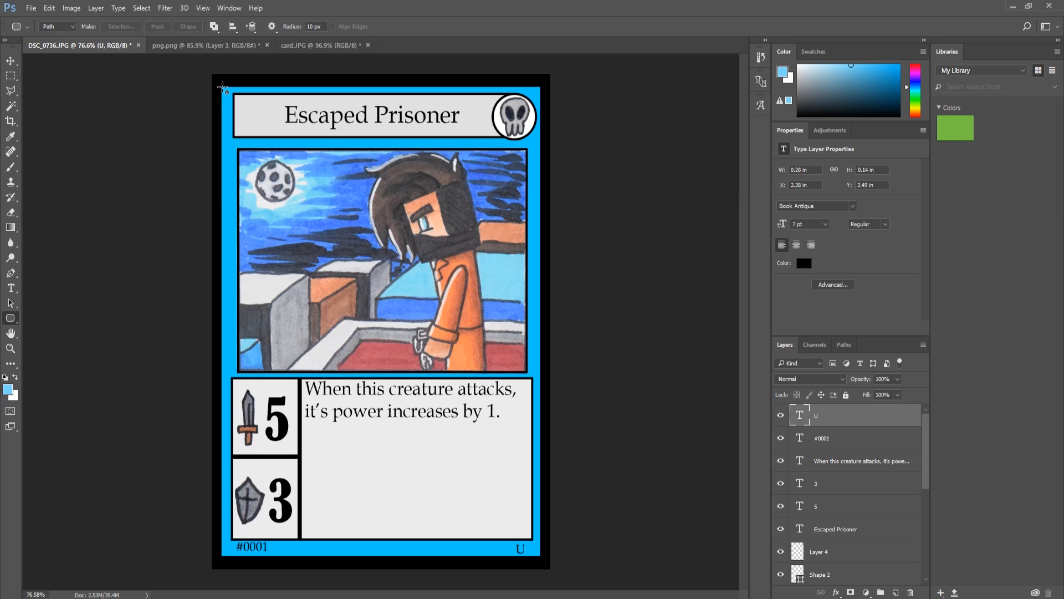
left_click_drag(222, 87, 541, 557)
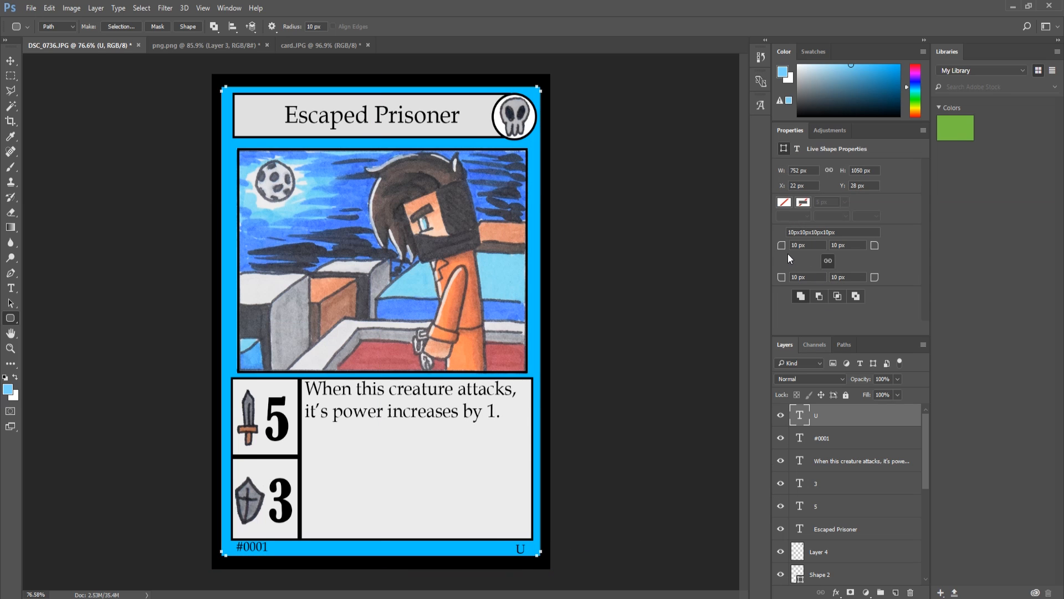
mouse_move(782, 248)
left_mouse_down()
mouse_move(796, 250)
mouse_move(783, 250)
left_mouse_up()
left_click(637, 450)
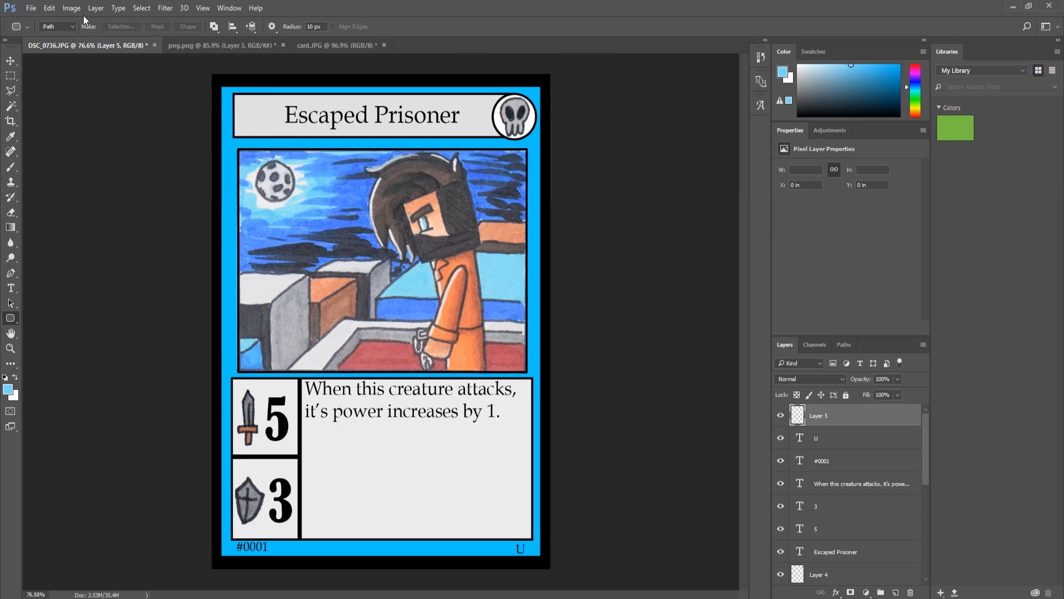
Step: Try adding a vector mask to the new empty layer, and undo it
left_click(96, 8)
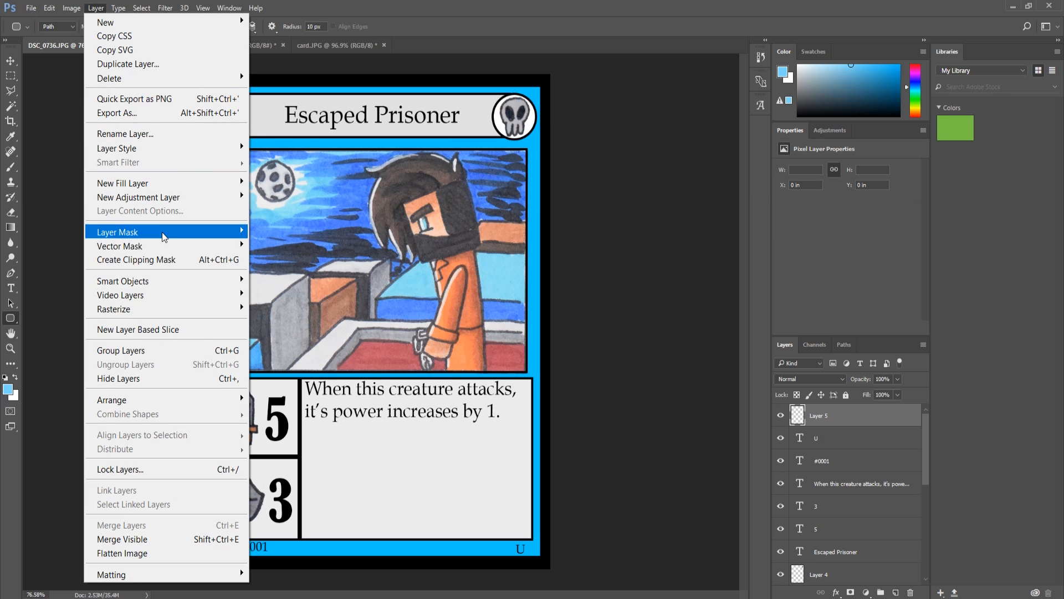
mouse_move(169, 248)
left_click(279, 246)
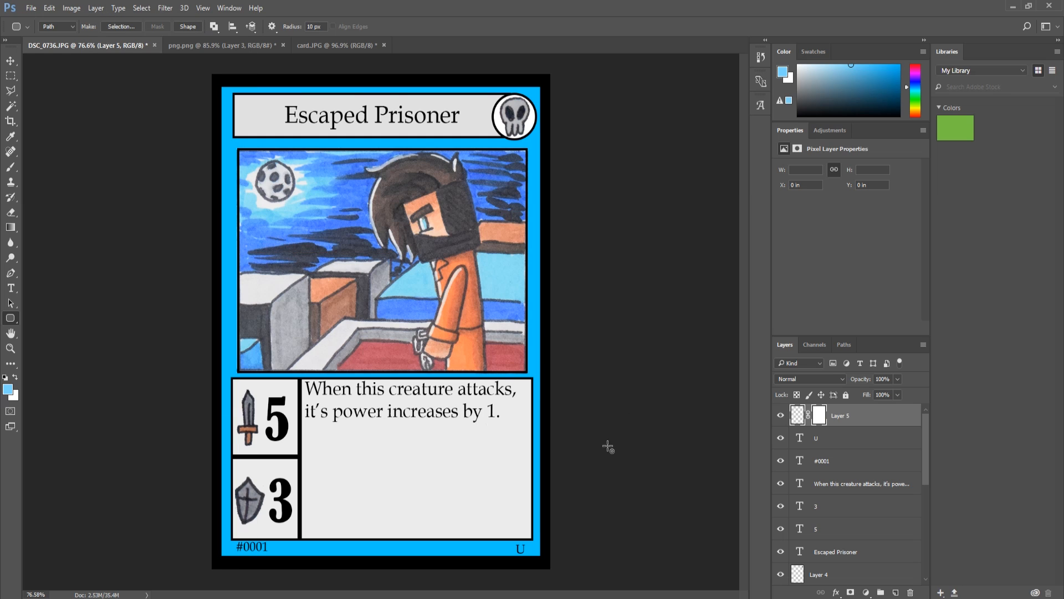
key("ctrl+z")
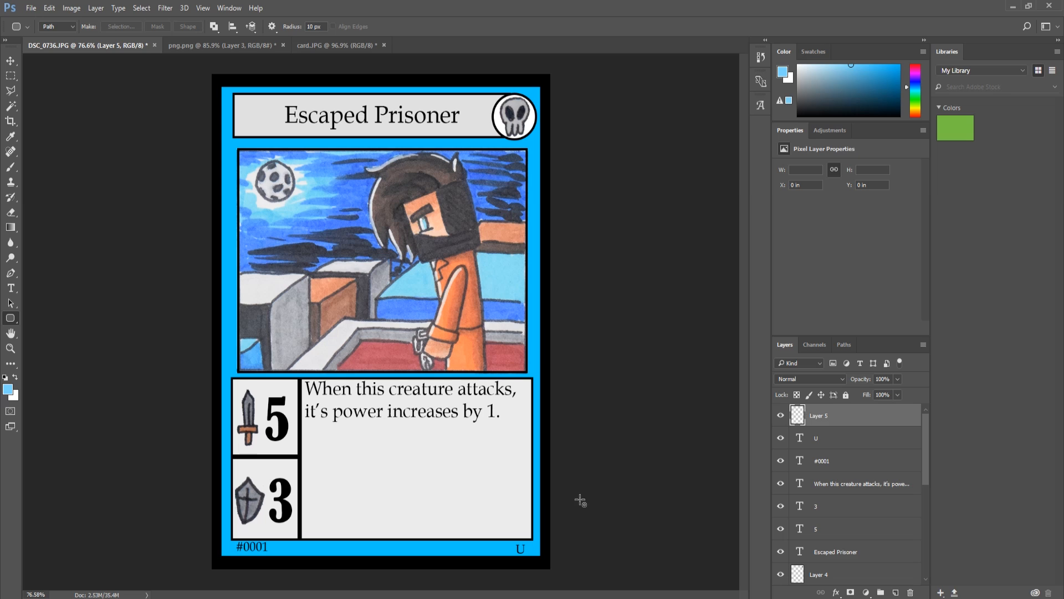
key("alt+bracketleft")
Step: Add a vector mask to the blue card base, Layer 1, and make the mask active
scroll(799, 506, "down", 4)
scroll(799, 506, "down", 1)
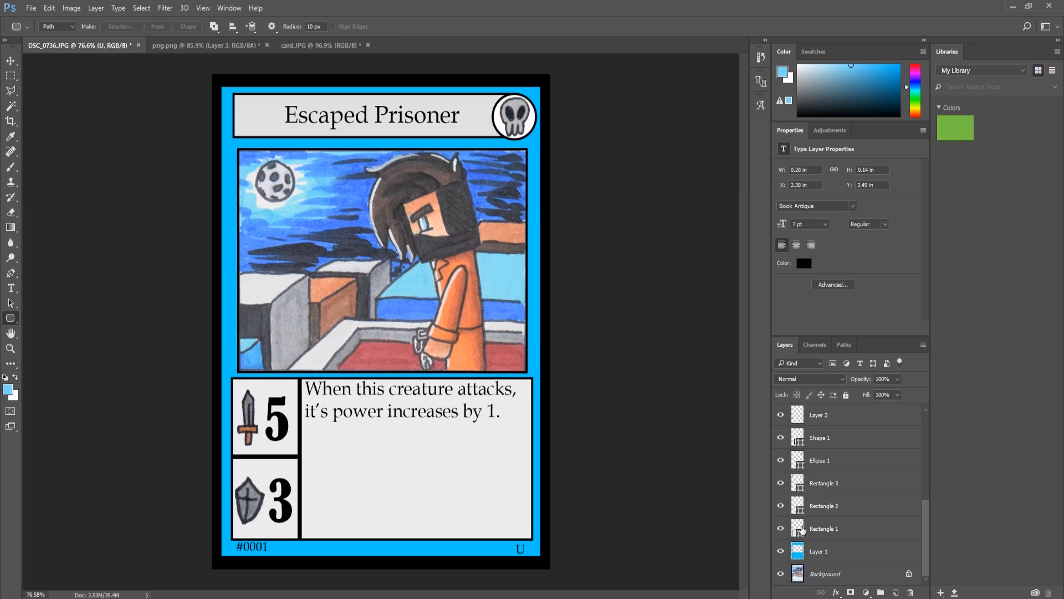
left_click(810, 550)
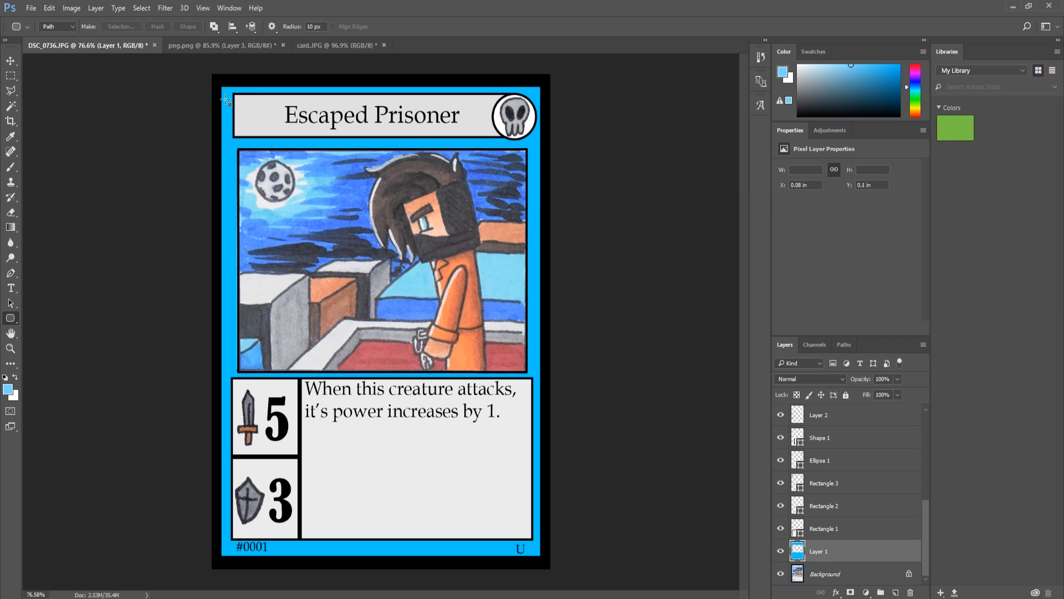
left_click(850, 592)
left_click(818, 555)
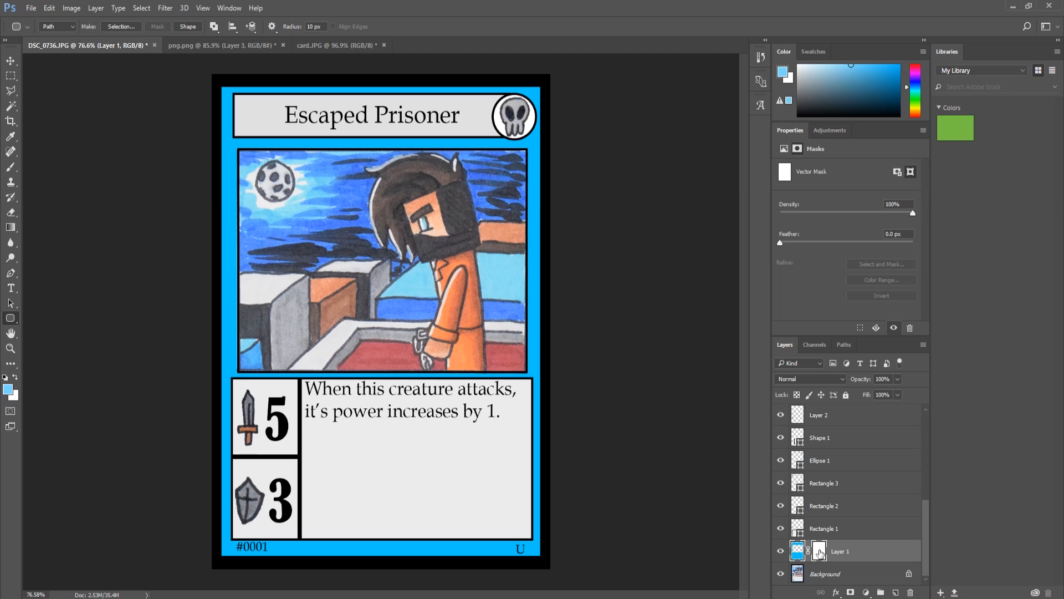
Step: Draw a rounded-rectangle path of about 751 × 1050 px around the card in the mask and set its corners to 37 px
left_click(9, 319)
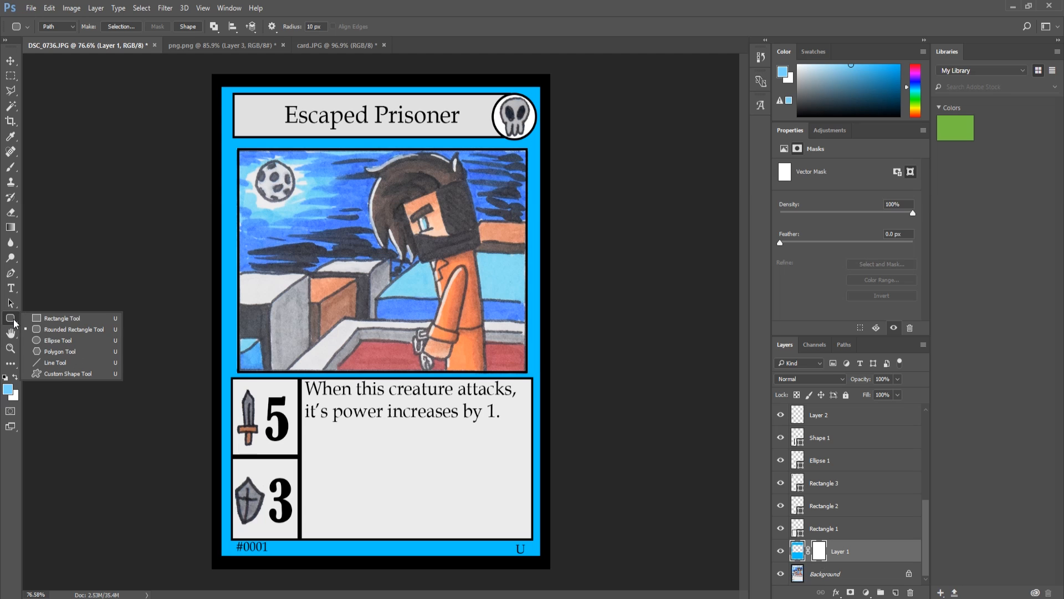
left_click(59, 328)
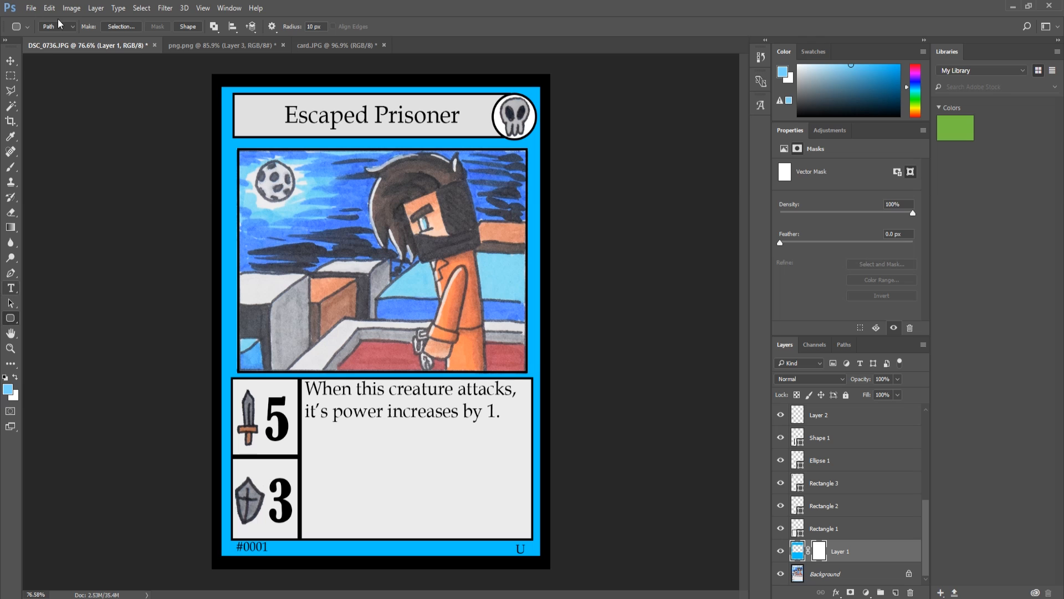
left_click(67, 29)
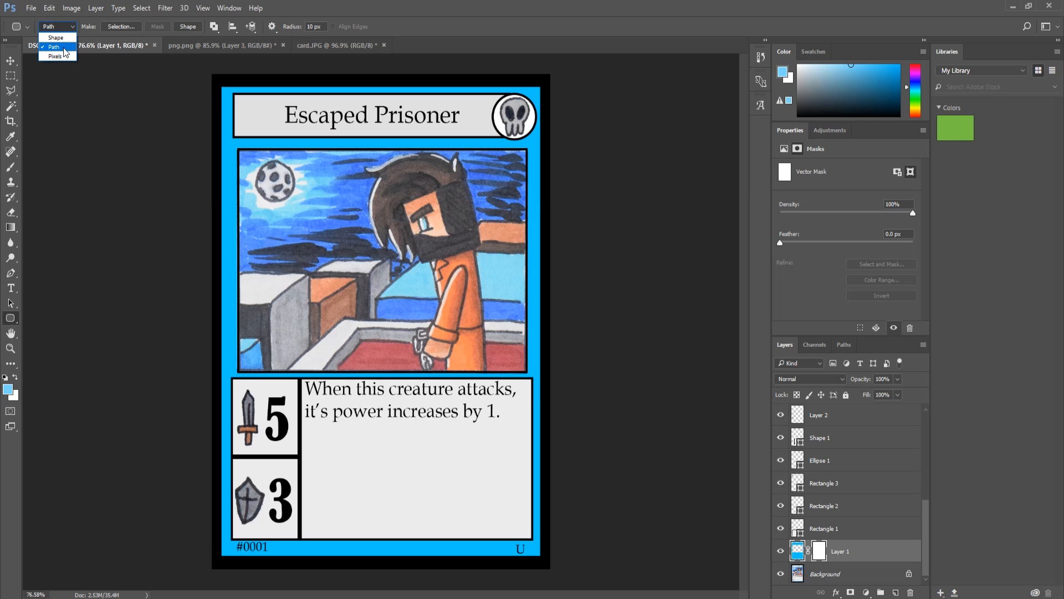
left_click(55, 43)
left_click_drag(222, 91, 538, 555)
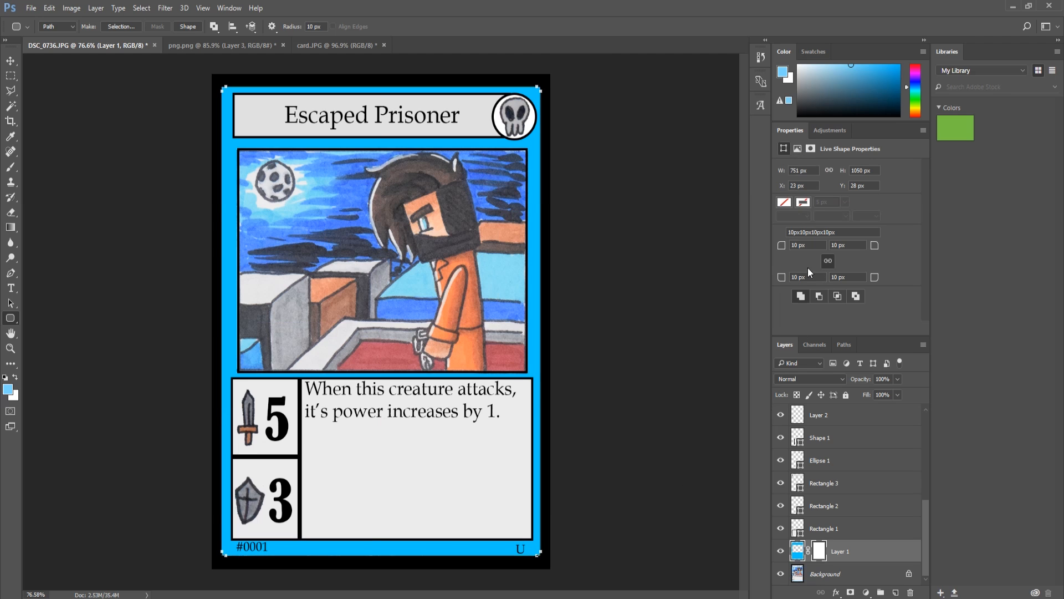
left_click_drag(781, 249, 796, 249)
Step: Convert the Background to a regular layer, reset the colours to default, and make the area around the rounded card corners black
left_click(11, 76)
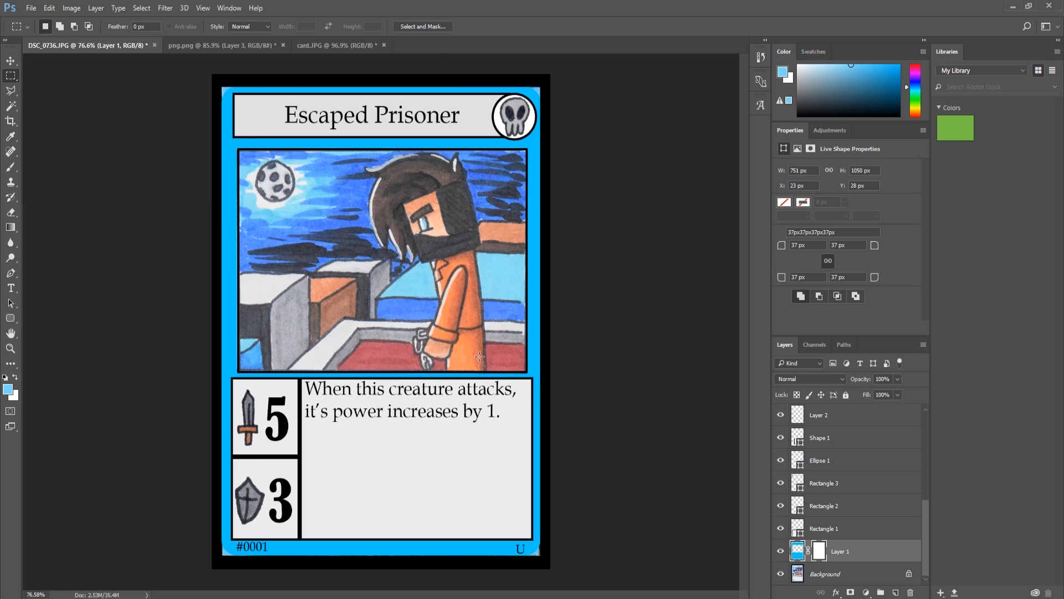
left_click(831, 575)
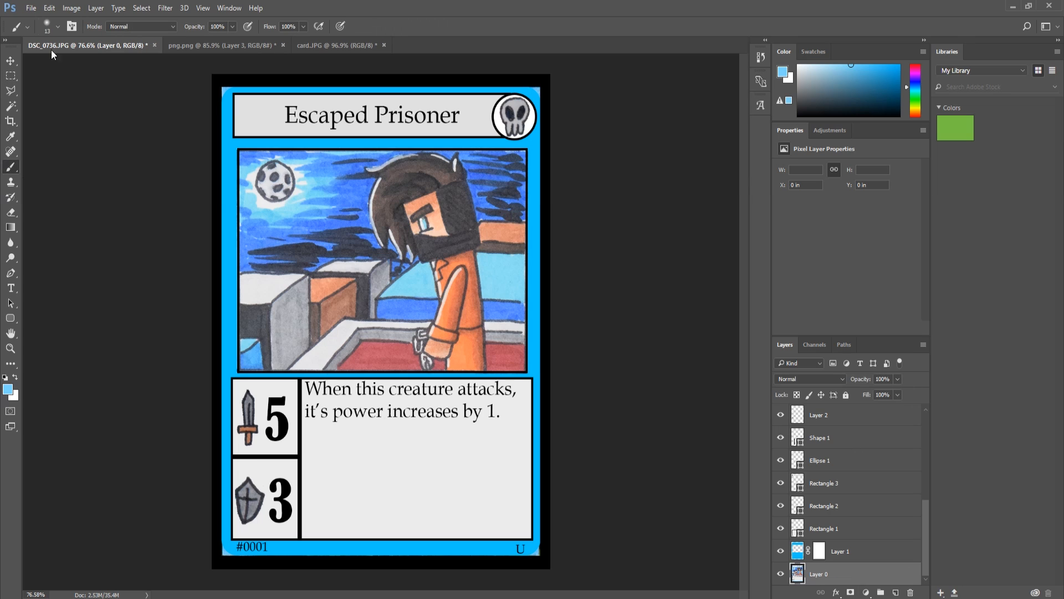
key("d")
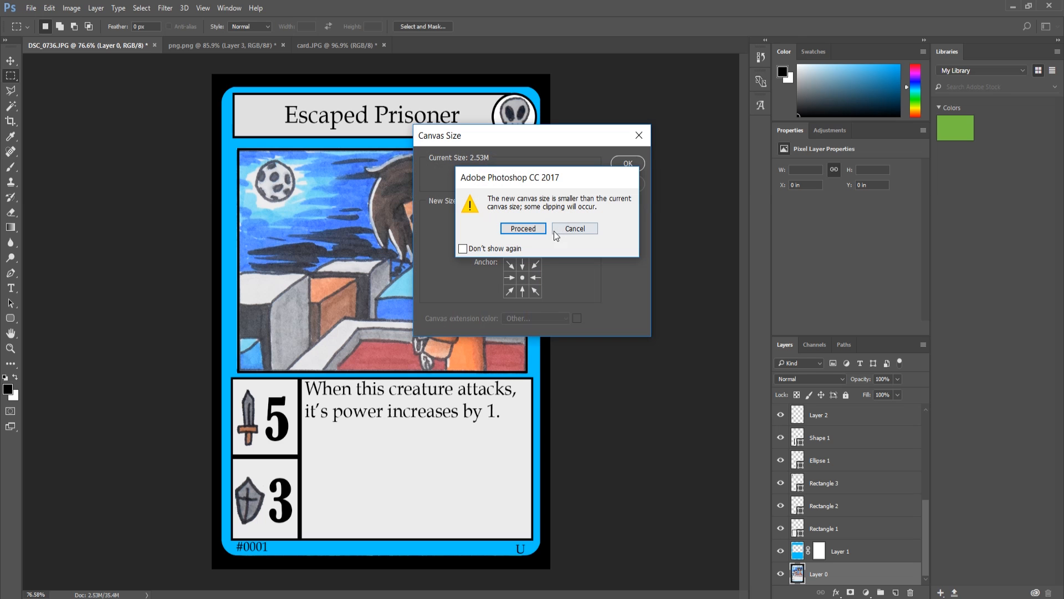
Step: Try clipping the canvas to a smaller canvas size, and undo it
left_click(531, 228)
key("ctrl+z")
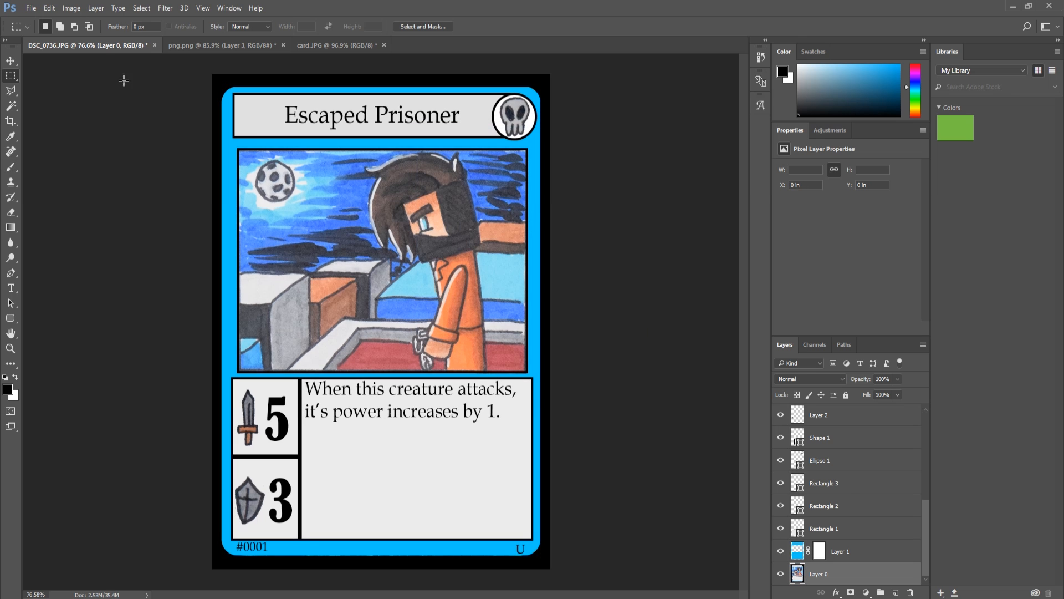
left_click(71, 8)
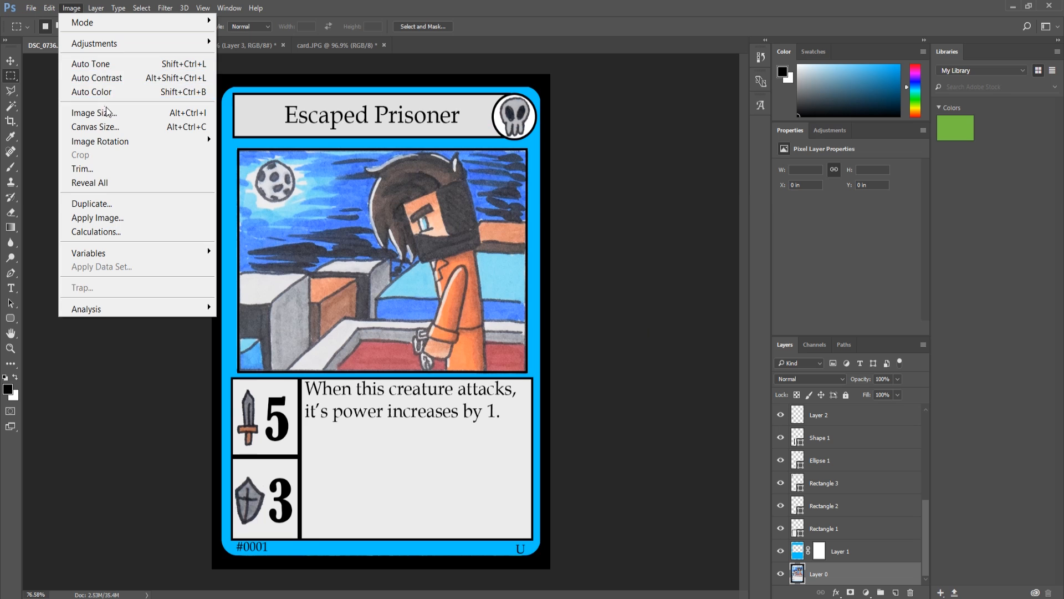
left_click(105, 113)
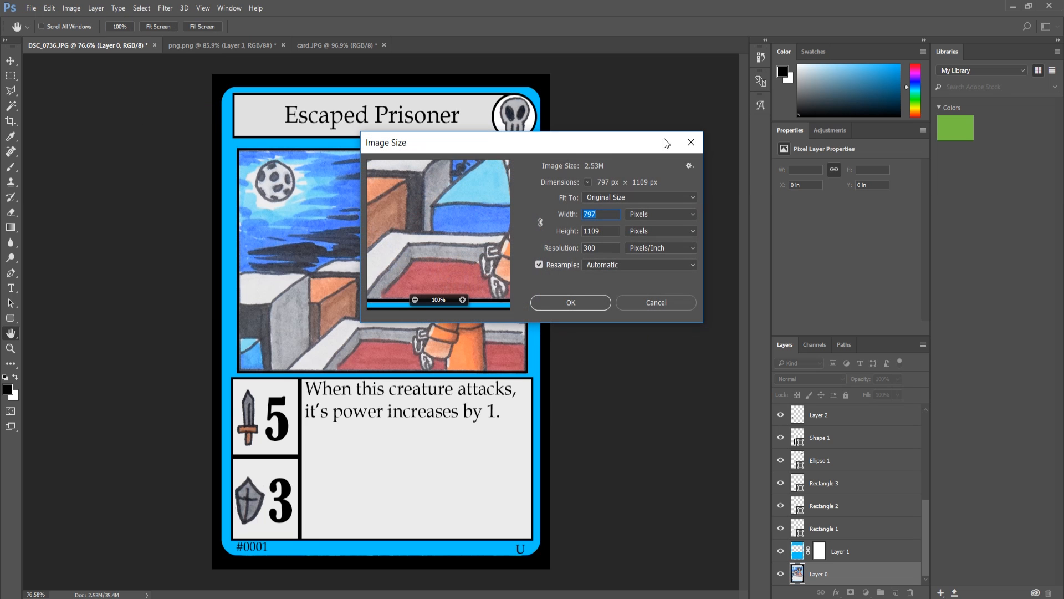
left_click(691, 142)
key("m")
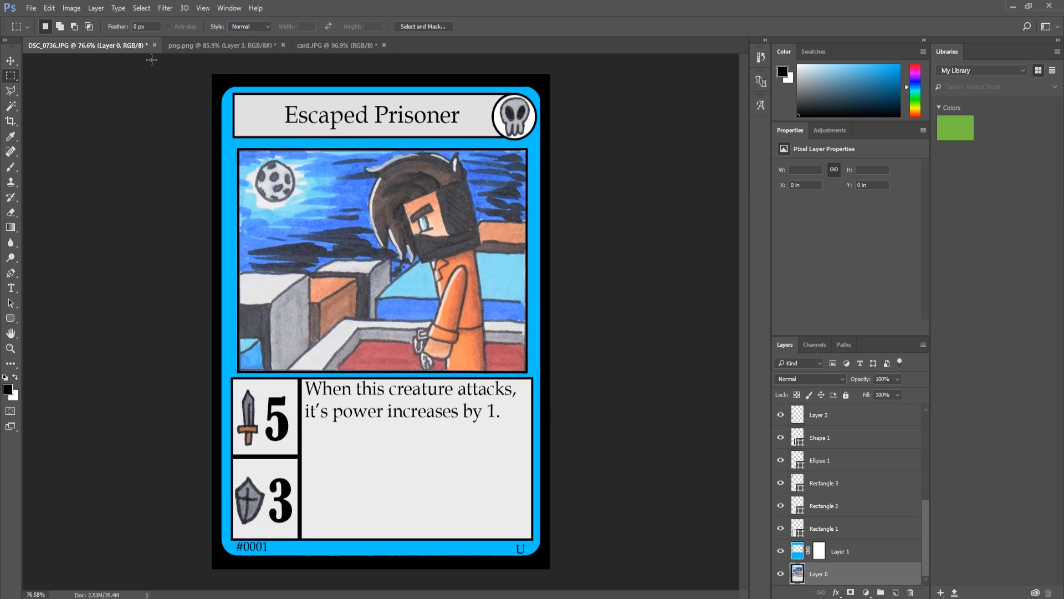
left_click(72, 8)
mouse_move(31, 8)
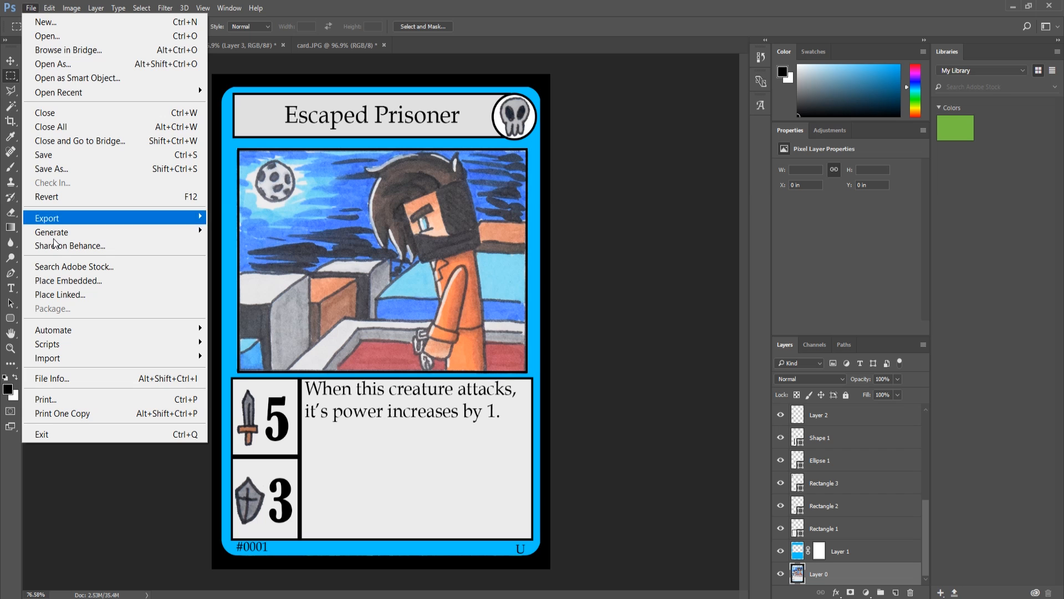
mouse_move(101, 218)
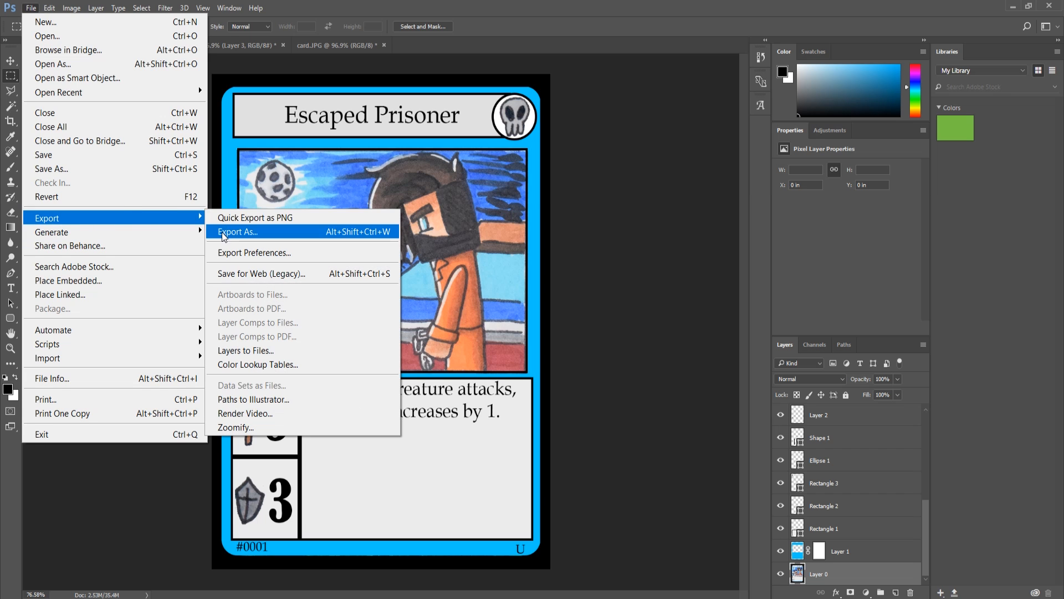
left_click(224, 232)
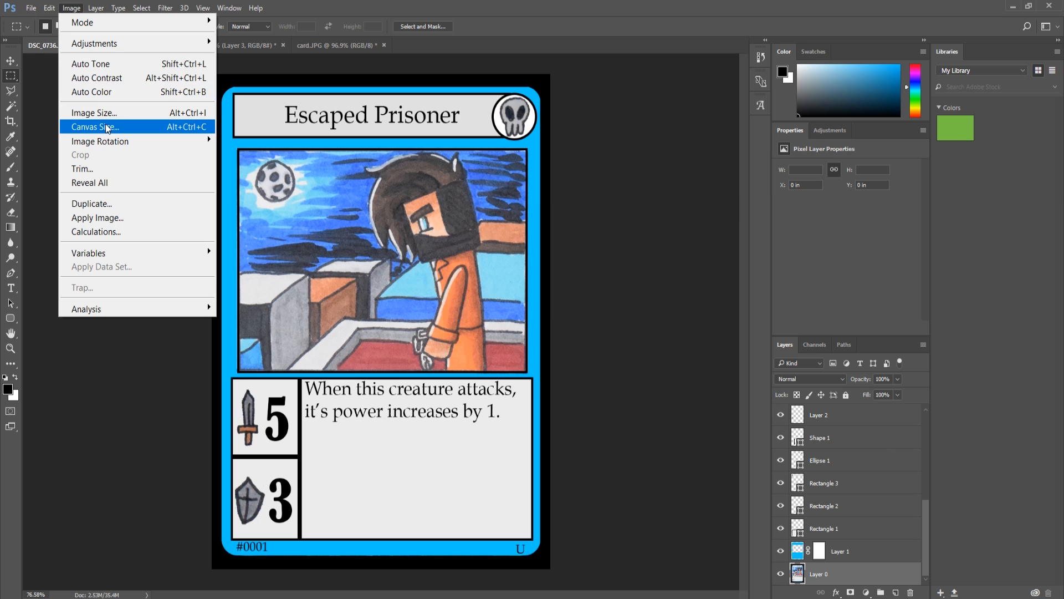
Step: Resize the whole image to 2.5 inches wide and 3.5 inches high
left_click(119, 114)
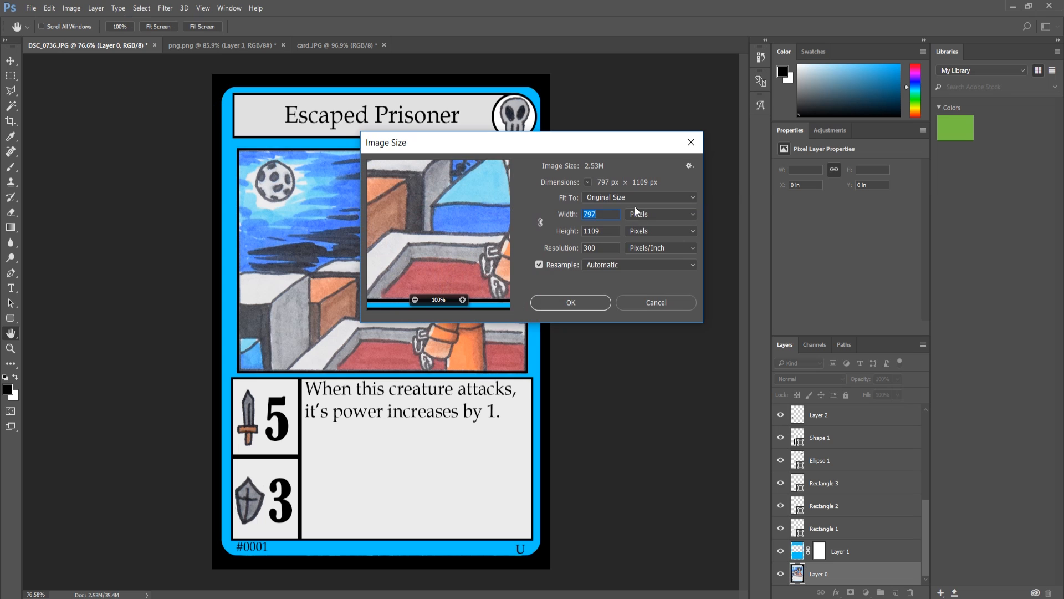
left_click(637, 211)
left_click(638, 229)
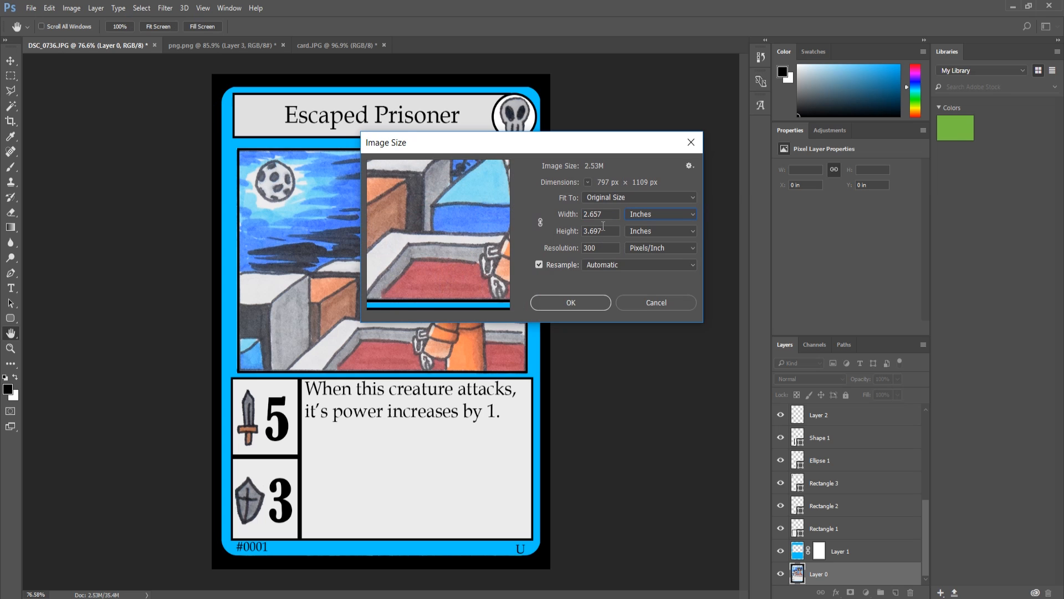
type("5")
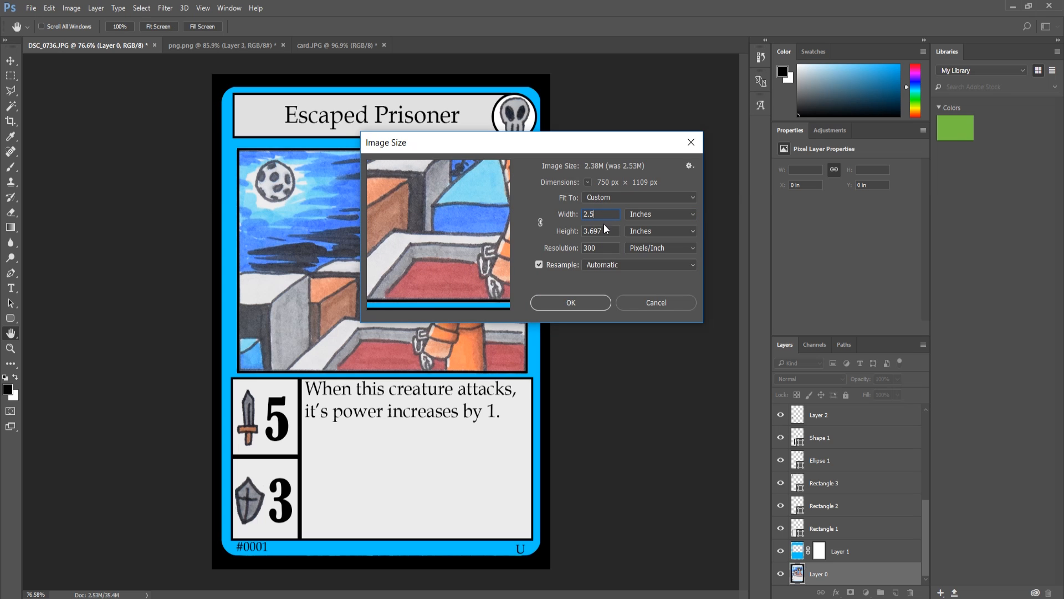
type("5")
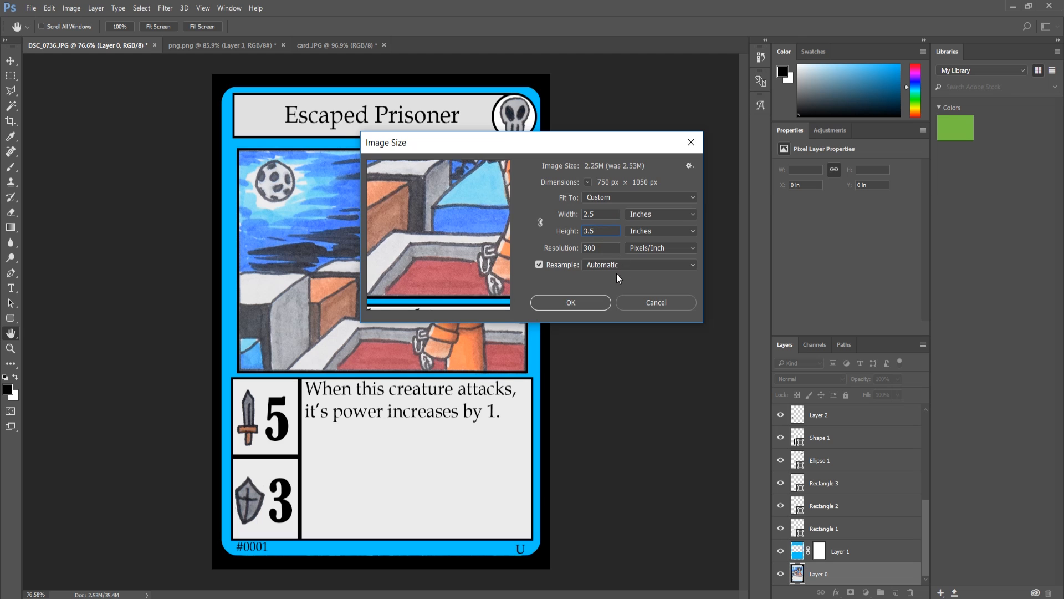
left_click(584, 306)
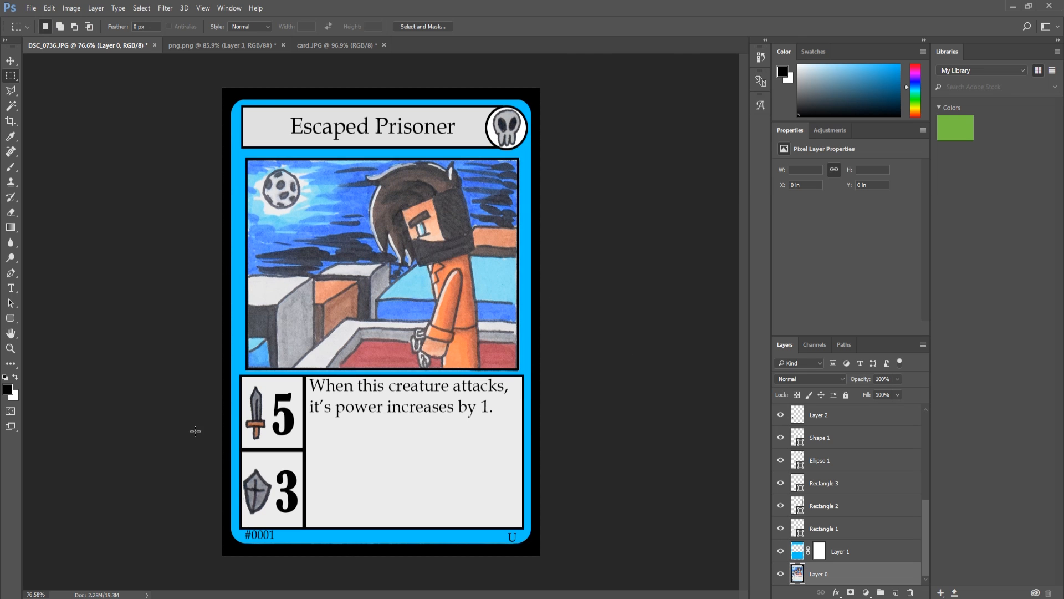
Step: Export the finished card with Export As
left_click(30, 7)
mouse_move(166, 218)
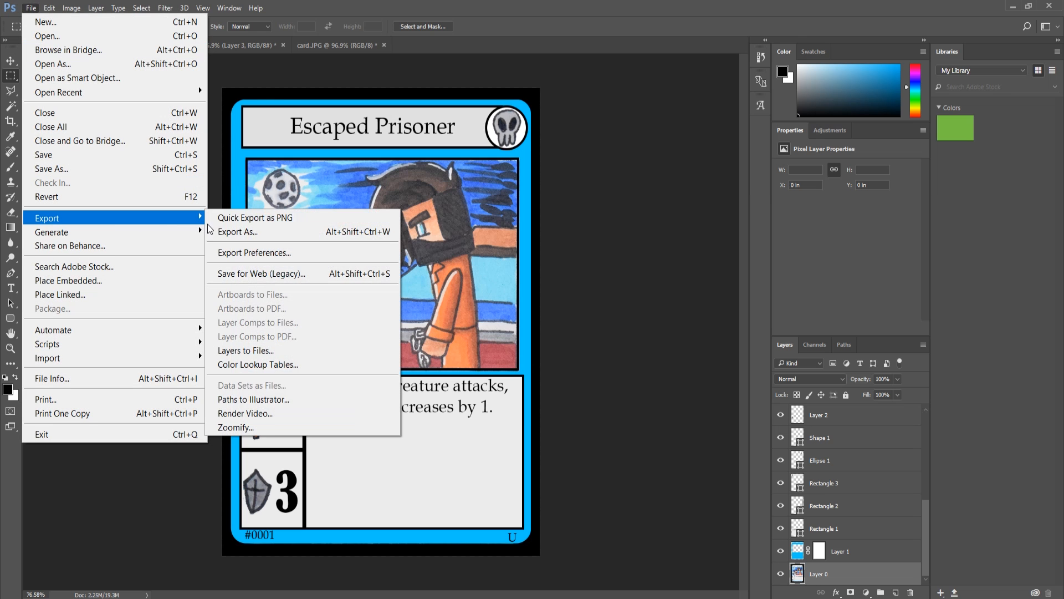
left_click(230, 232)
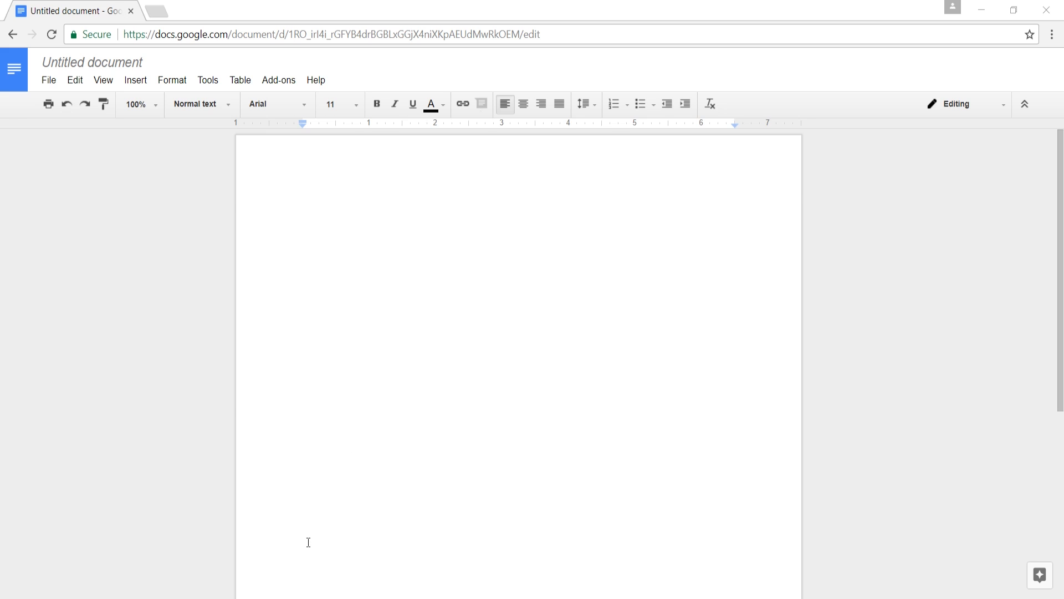
Step: In Google Docs, insert the exported card image into the blank document and shrink it to a real card's size, about 2.5 inches wide
left_click(134, 80)
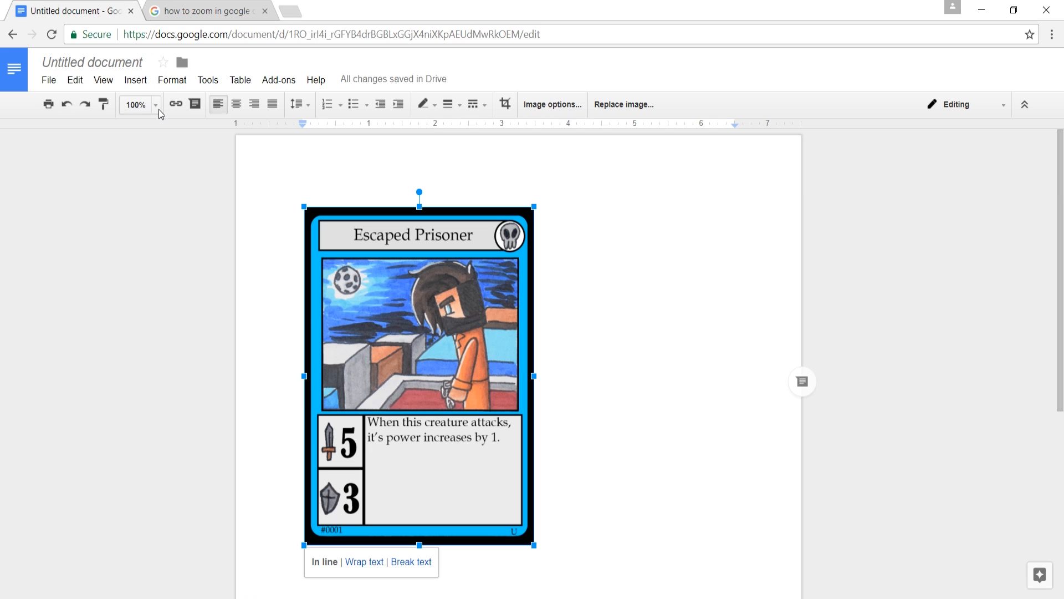
left_click(158, 110)
left_click(139, 129)
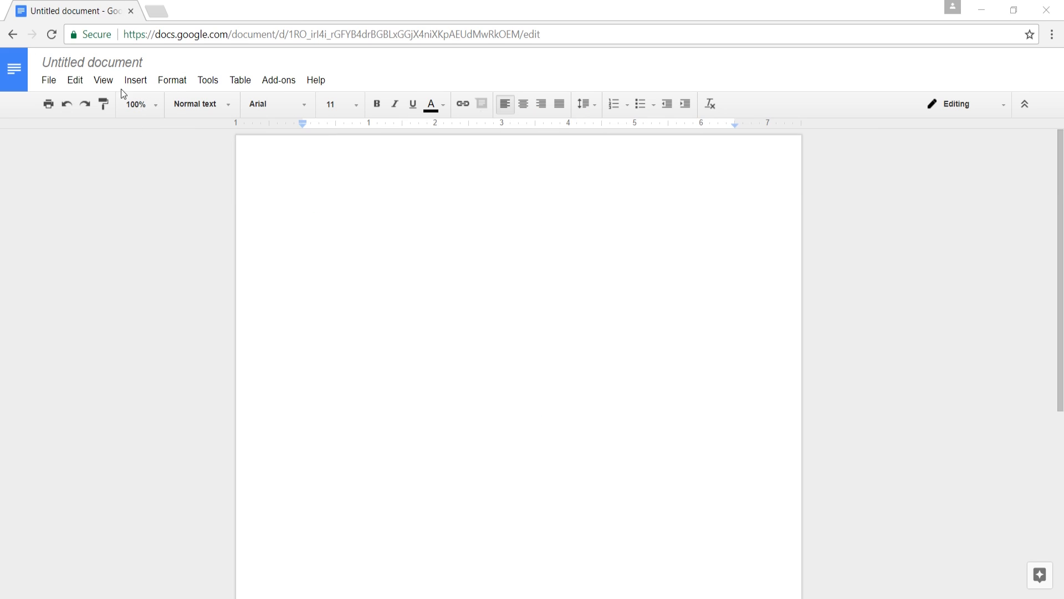
left_click(132, 84)
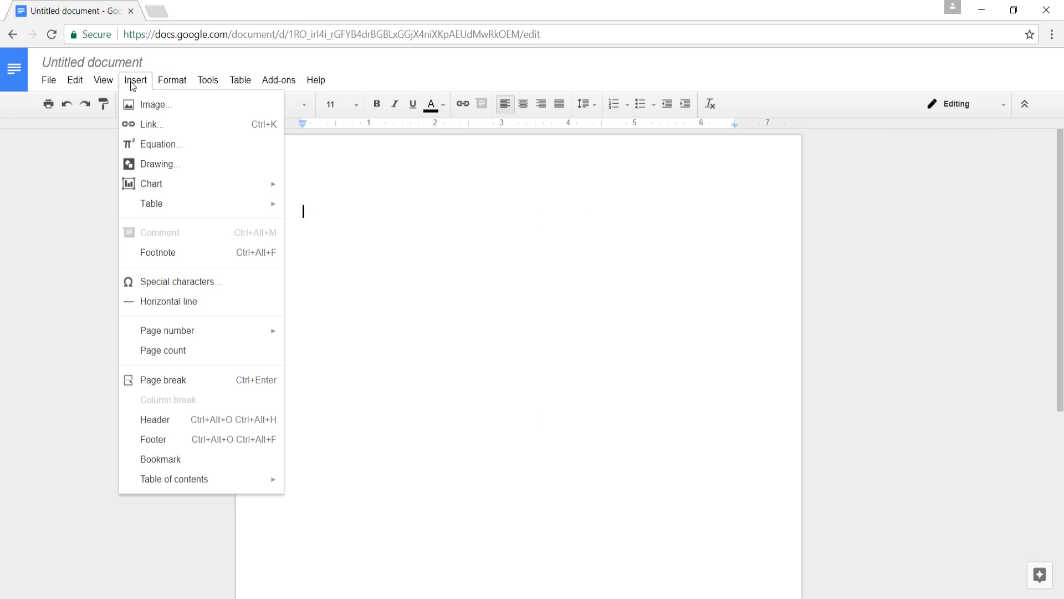
left_click(147, 107)
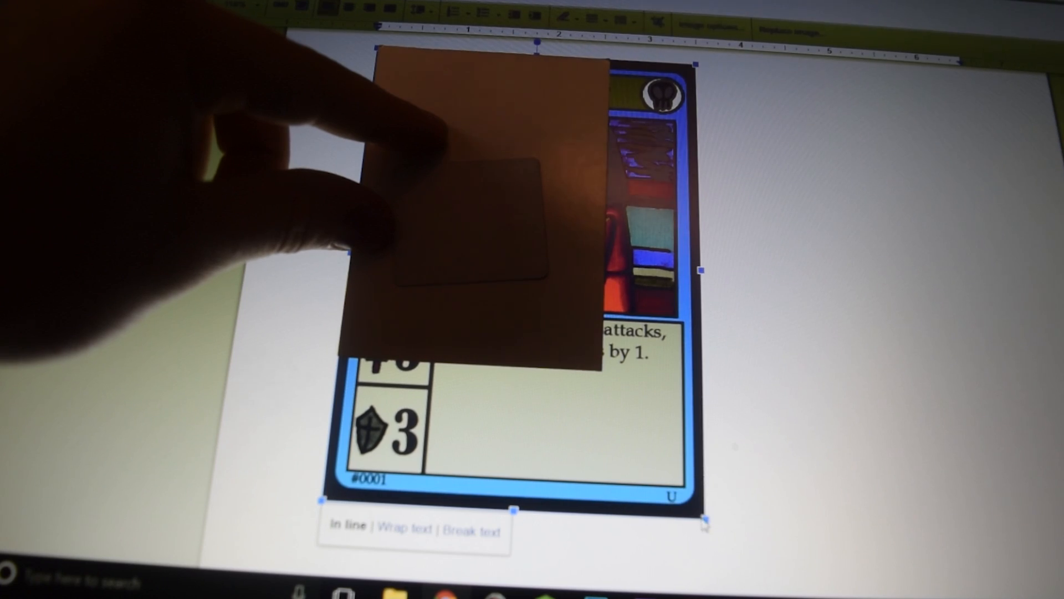
left_click_drag(704, 520, 591, 376)
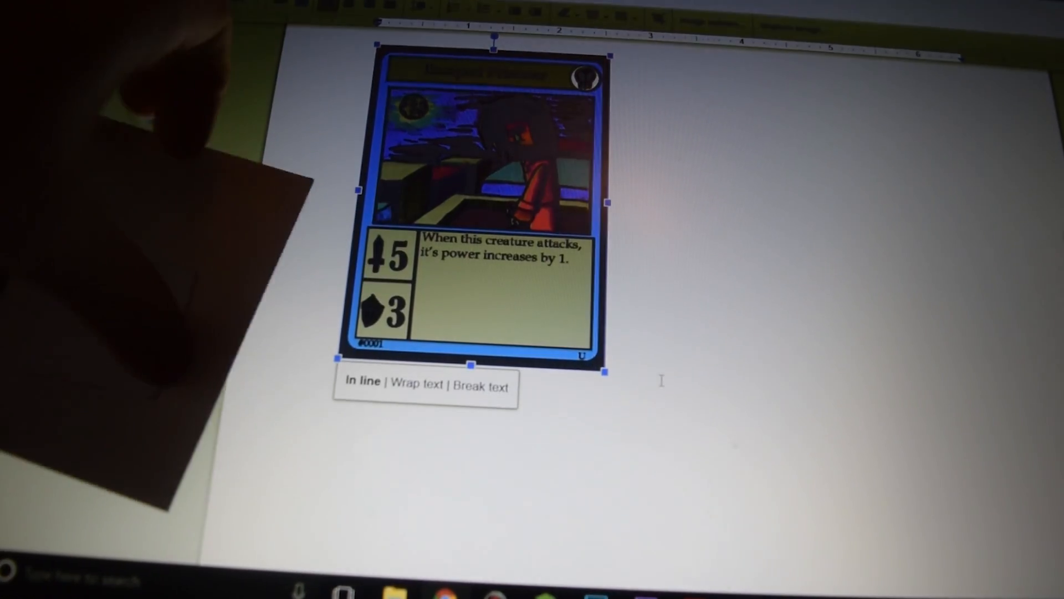